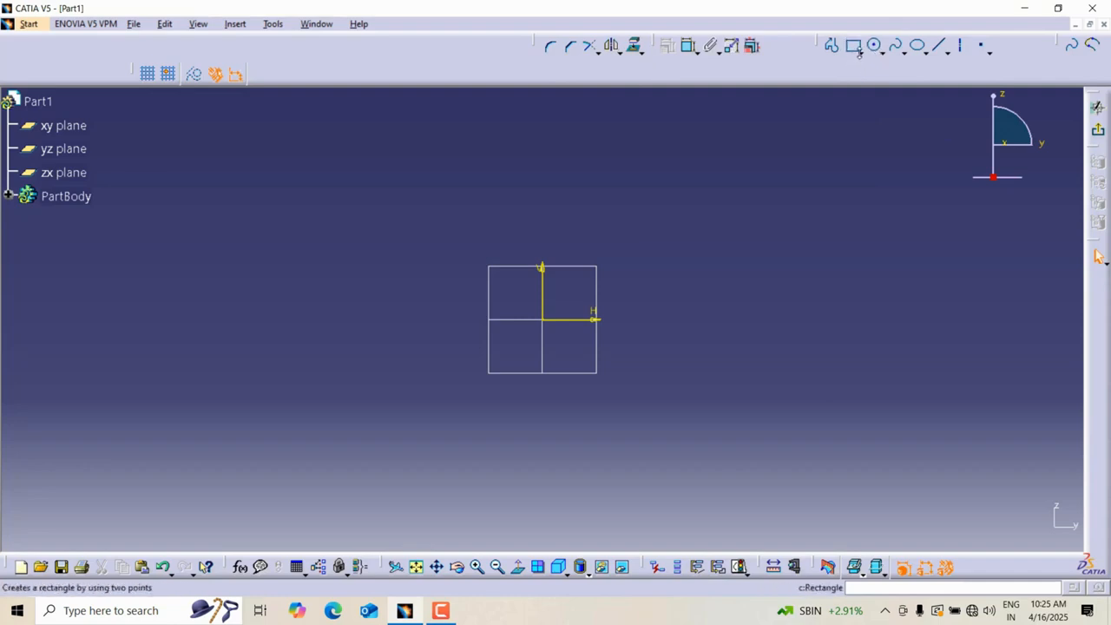
# Sketch a centered rectangle on the origin, about 174 mm wide.
pyautogui.click(860, 52)
pyautogui.click(873, 215)
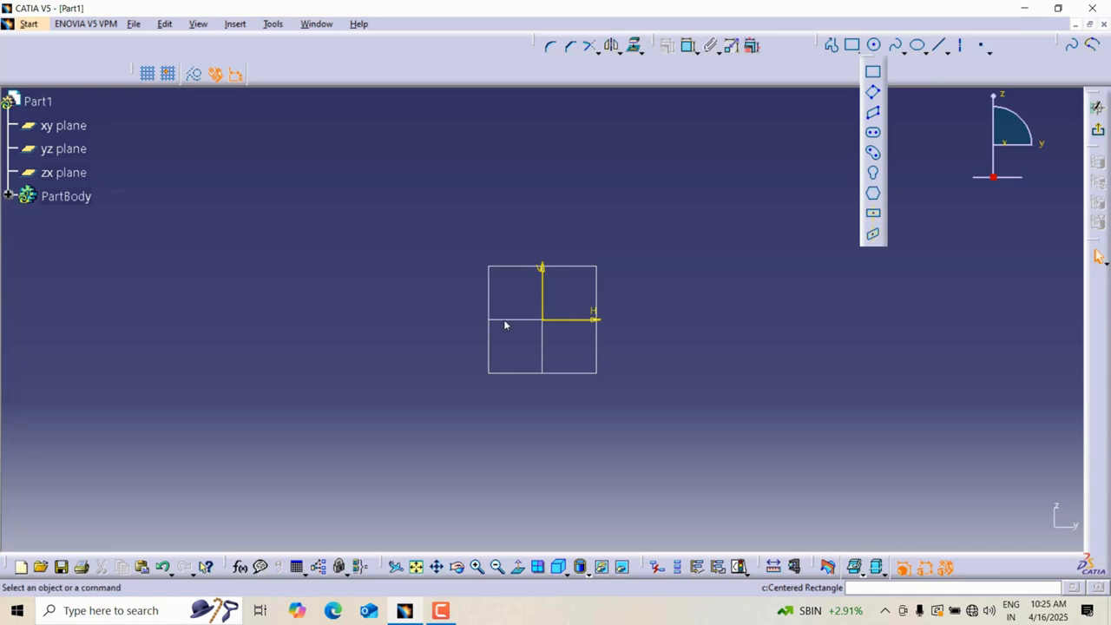
pyautogui.click(543, 319)
pyautogui.click(712, 189)
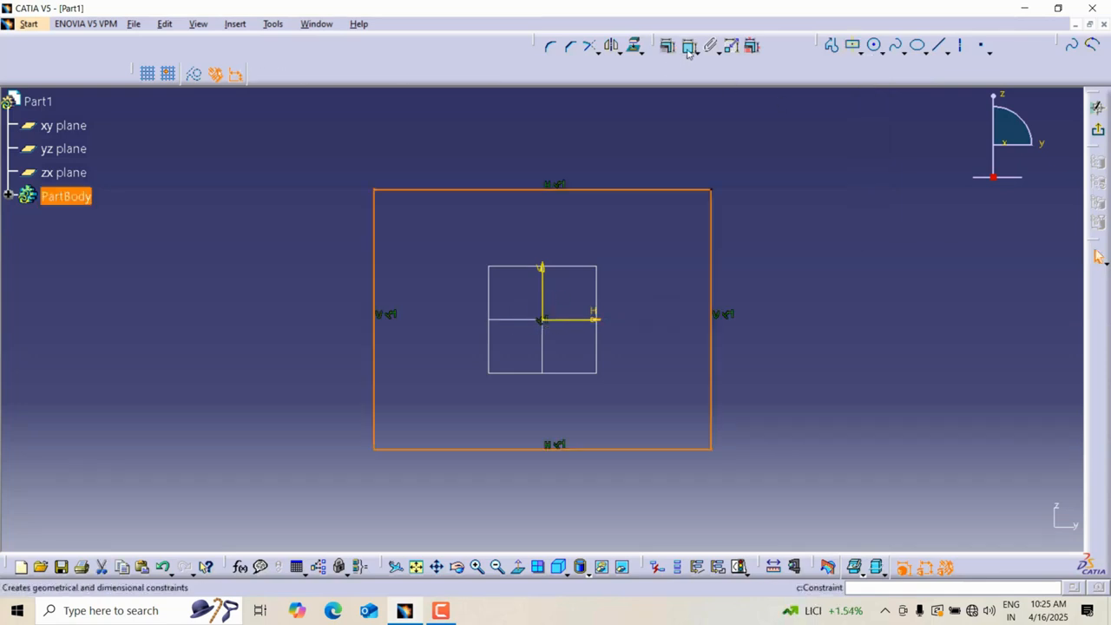
# Dimension the distance between the rectangle's top and bottom edges and set it to 135 mm.
pyautogui.click(690, 49)
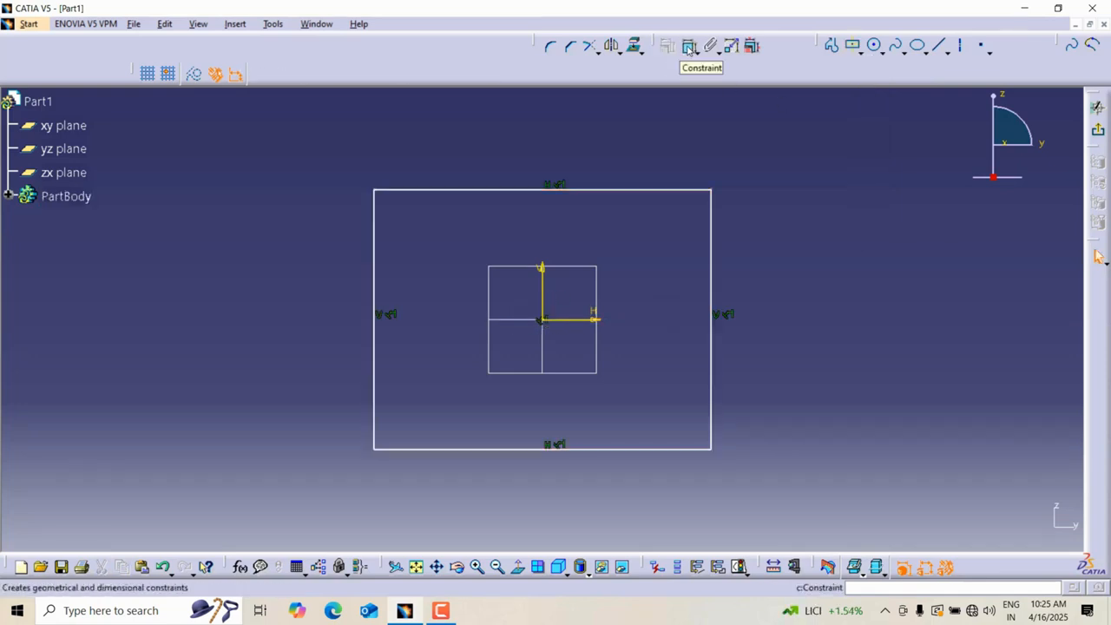
pyautogui.click(688, 49)
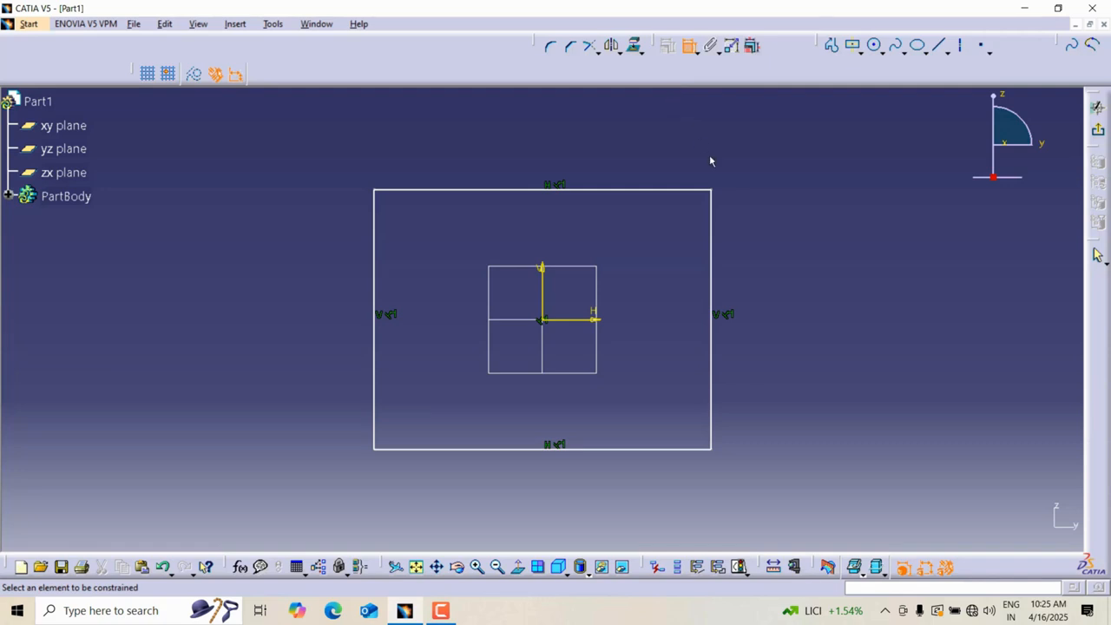
pyautogui.click(660, 189)
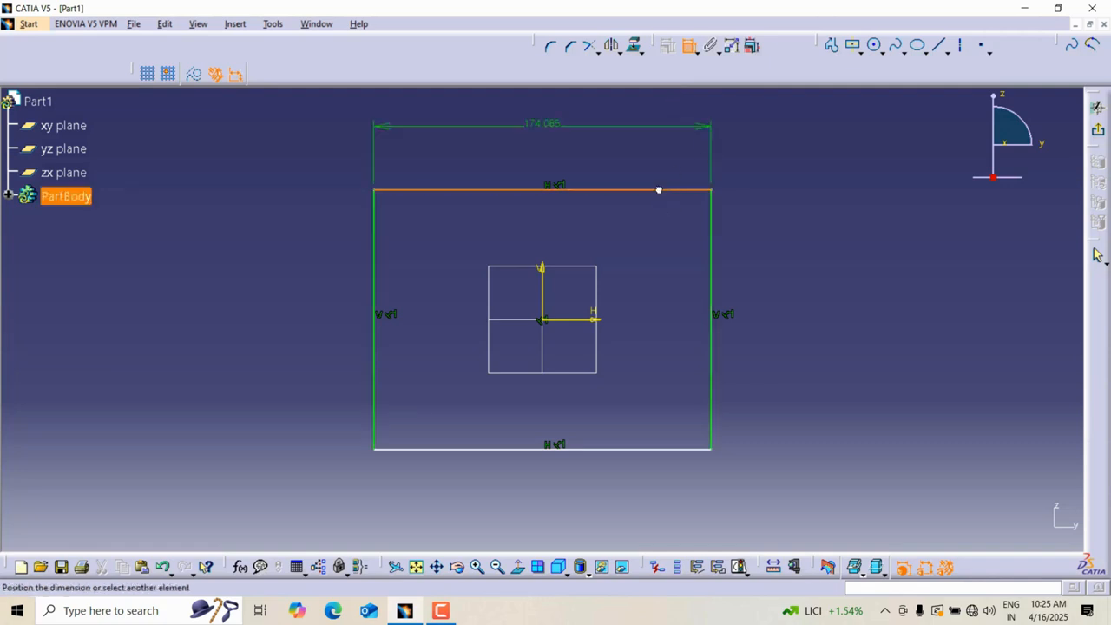
pyautogui.click(648, 448)
pyautogui.click(761, 350)
pyautogui.doubleClick(769, 348)
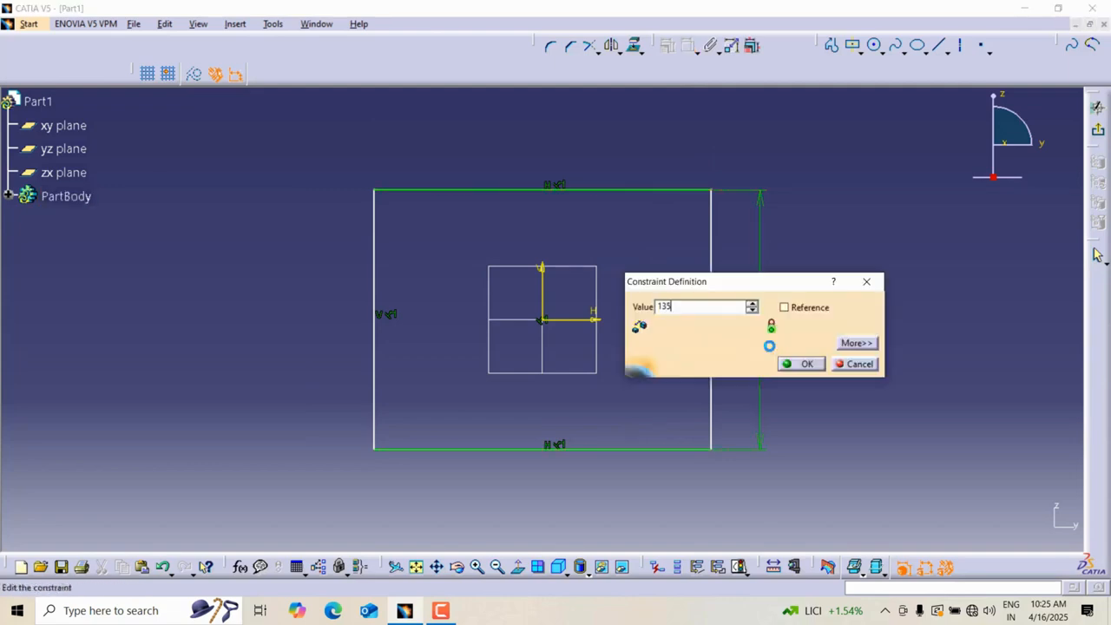
pyautogui.press('Return')
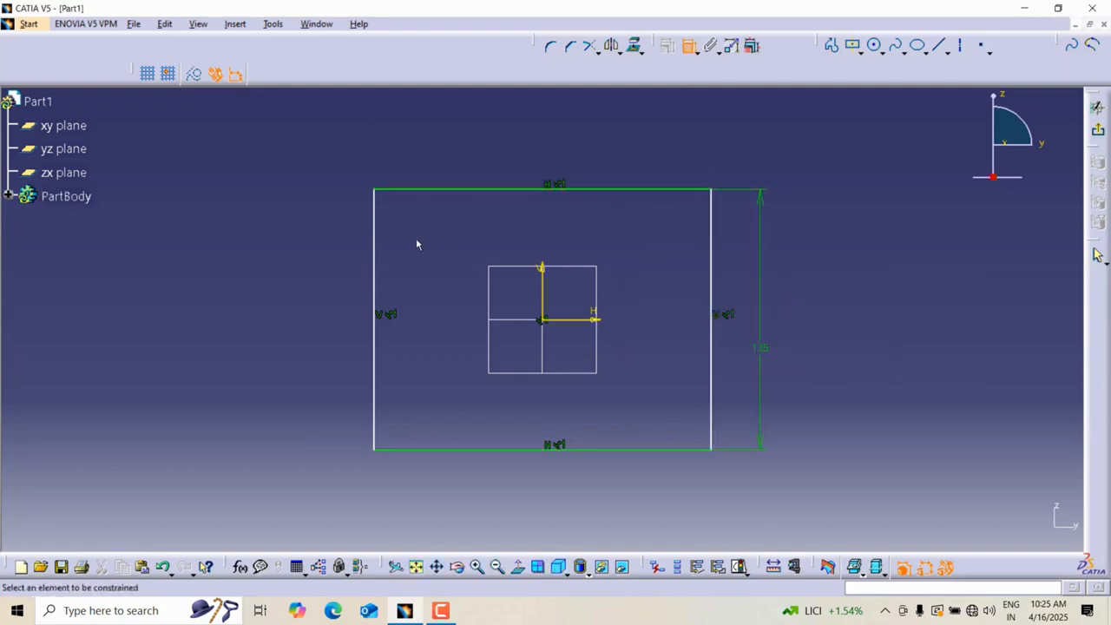
# Dimension the rectangle's top edge and set its length to 220 mm.
pyautogui.click(486, 189)
pyautogui.click(647, 146)
pyautogui.doubleClick(635, 144)
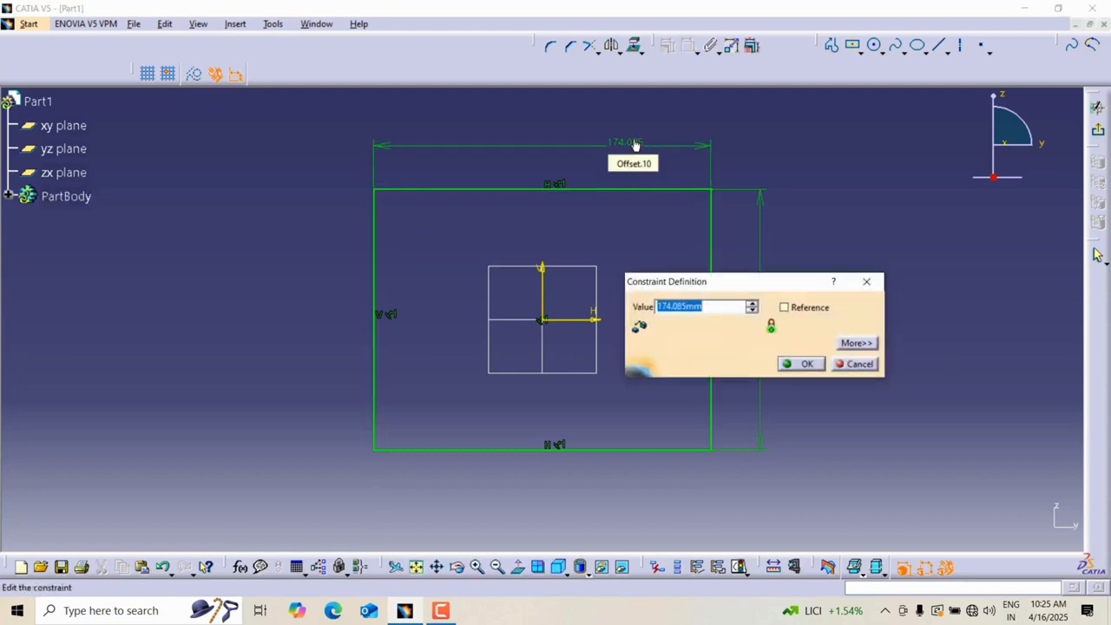
pyautogui.write('220')
pyautogui.press('Return')
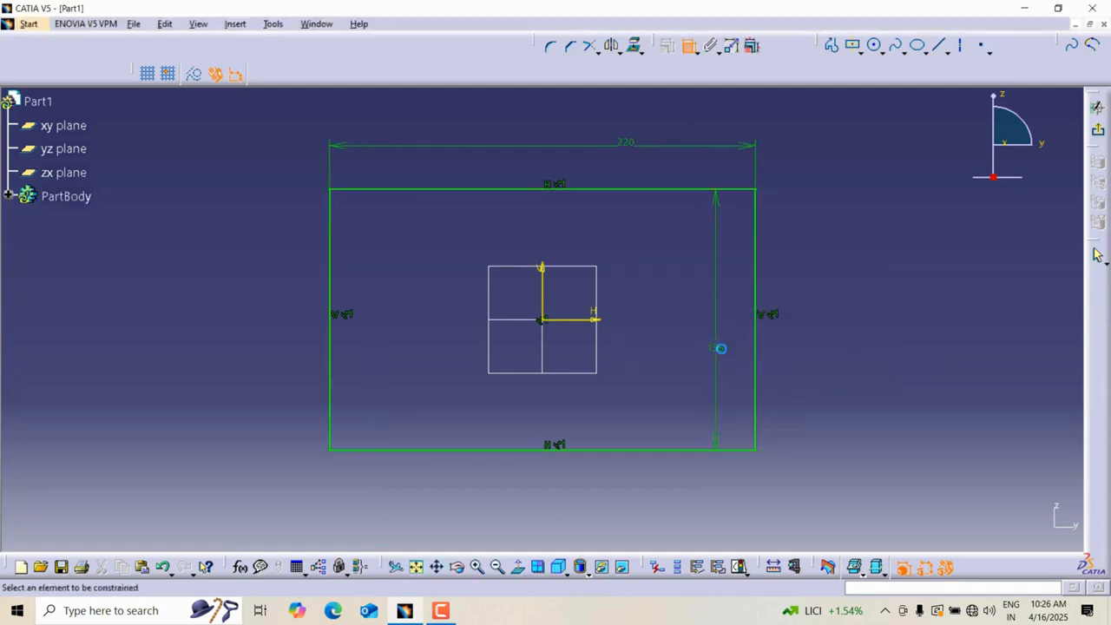
# Move the 135 mm height dimension further away from the rectangle's right edge.
pyautogui.click(719, 352)
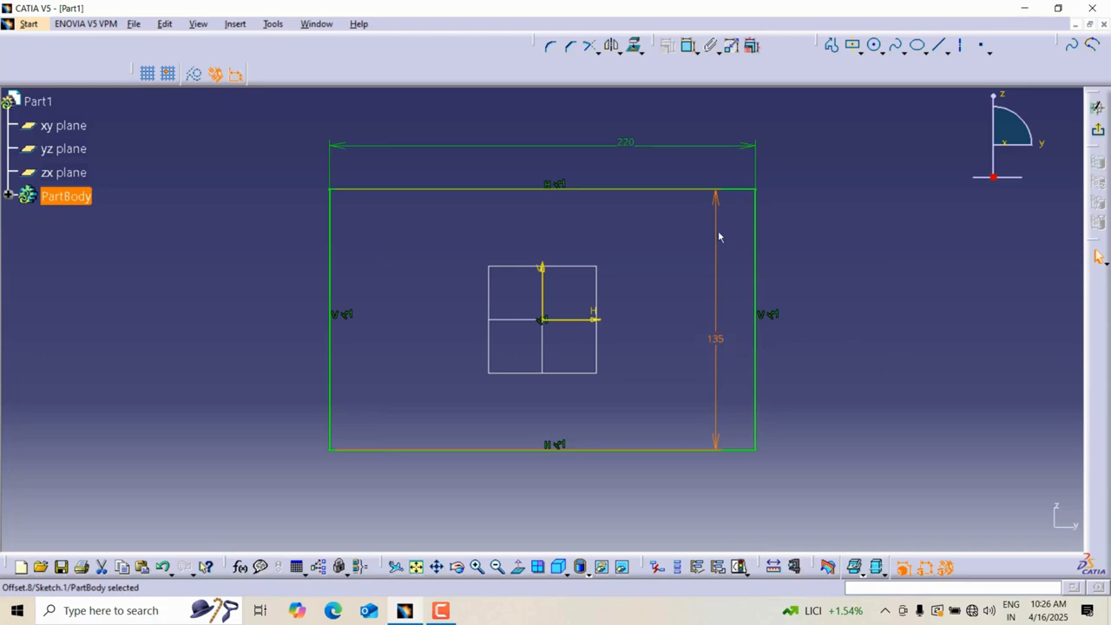
pyautogui.moveTo(719, 236); pyautogui.dragTo(869, 218)
pyautogui.click(938, 269)
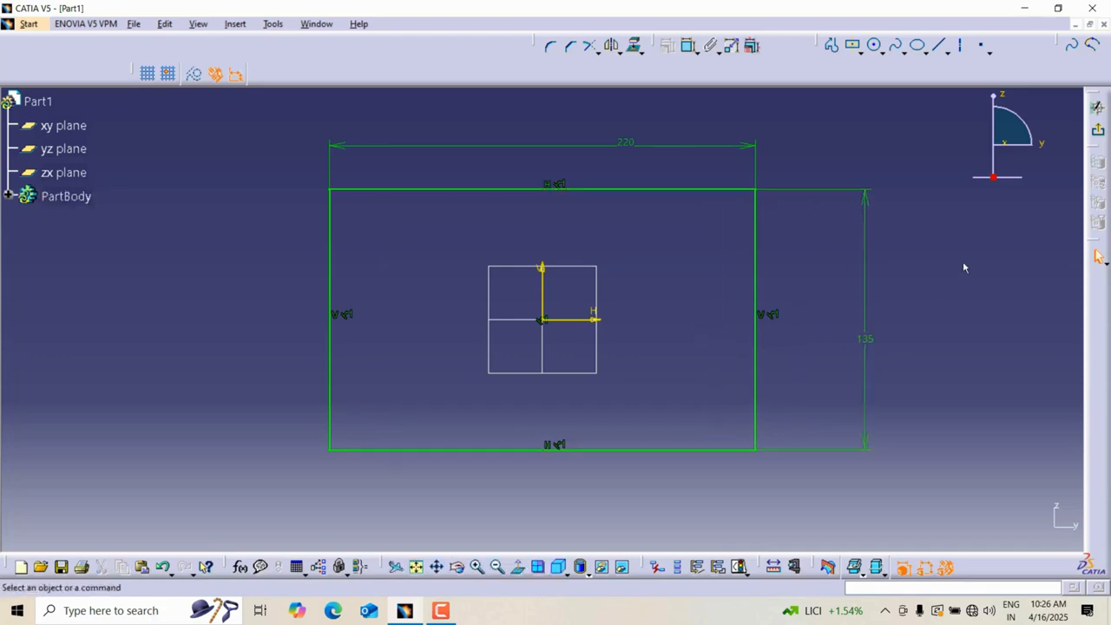
# Round the corner between the top and left edges with the Corner tool and set its radius to 25 mm.
pyautogui.moveTo(525, 43)
pyautogui.mouseDown()
pyautogui.moveTo(464, 95)
pyautogui.moveTo(509, 92)
pyautogui.moveTo(518, 49)
pyautogui.mouseUp()
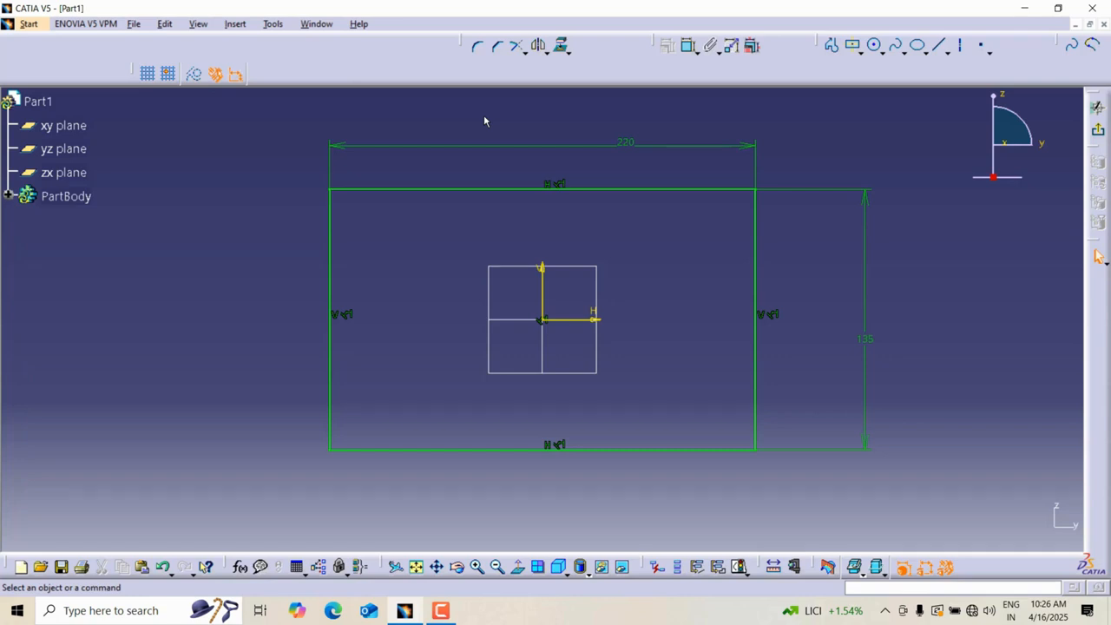
pyautogui.click(480, 50)
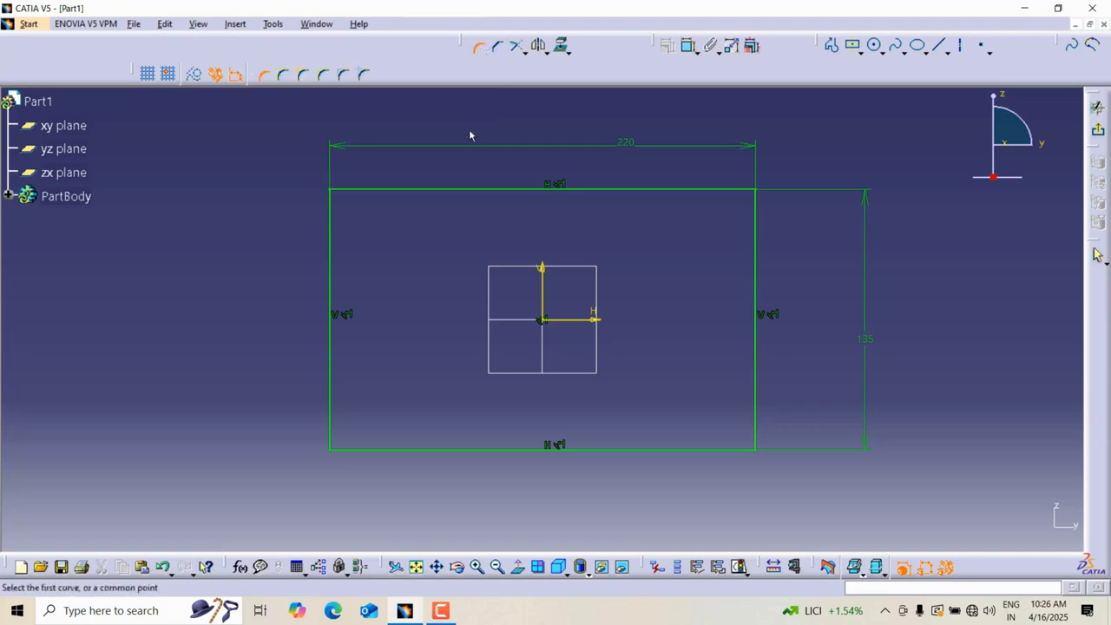
pyautogui.click(497, 52)
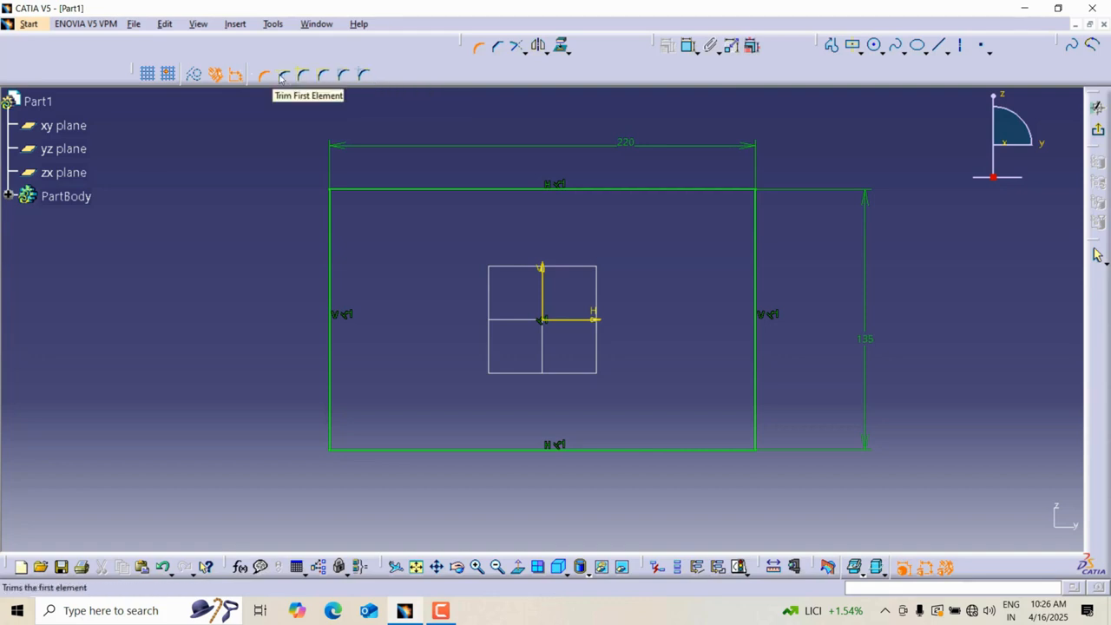
pyautogui.click(345, 76)
pyautogui.click(375, 191)
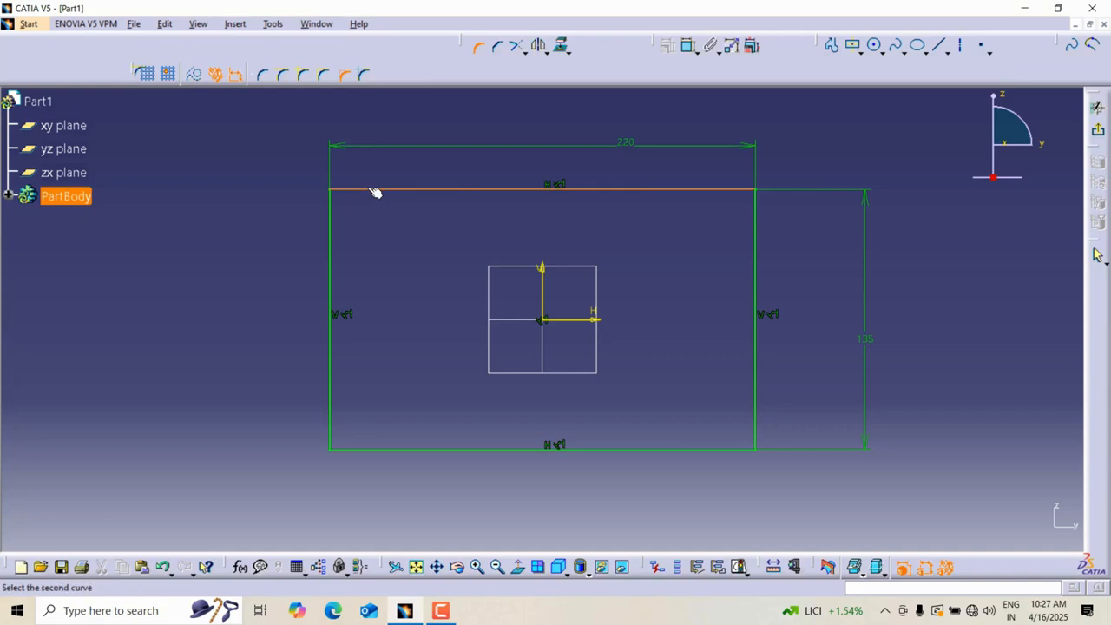
pyautogui.click(336, 211)
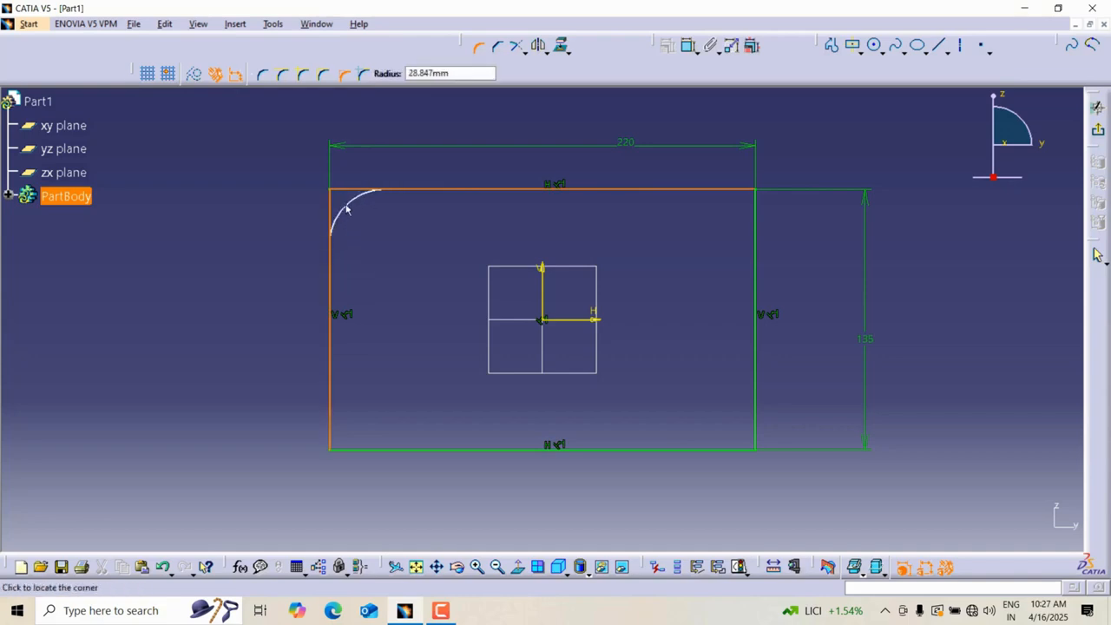
pyautogui.click(347, 209)
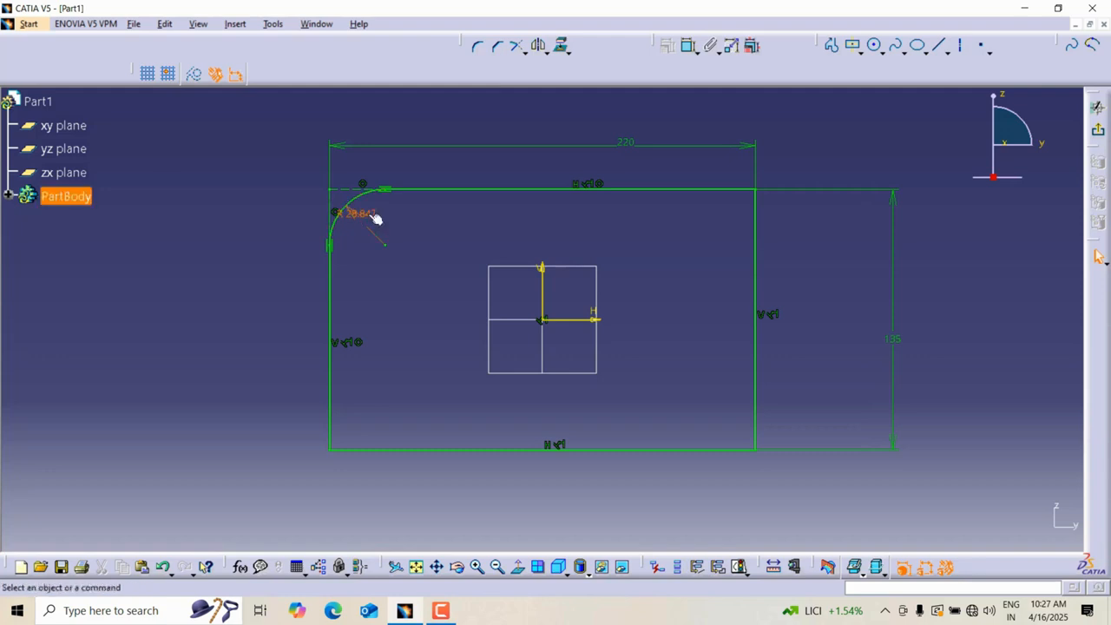
pyautogui.doubleClick(363, 214)
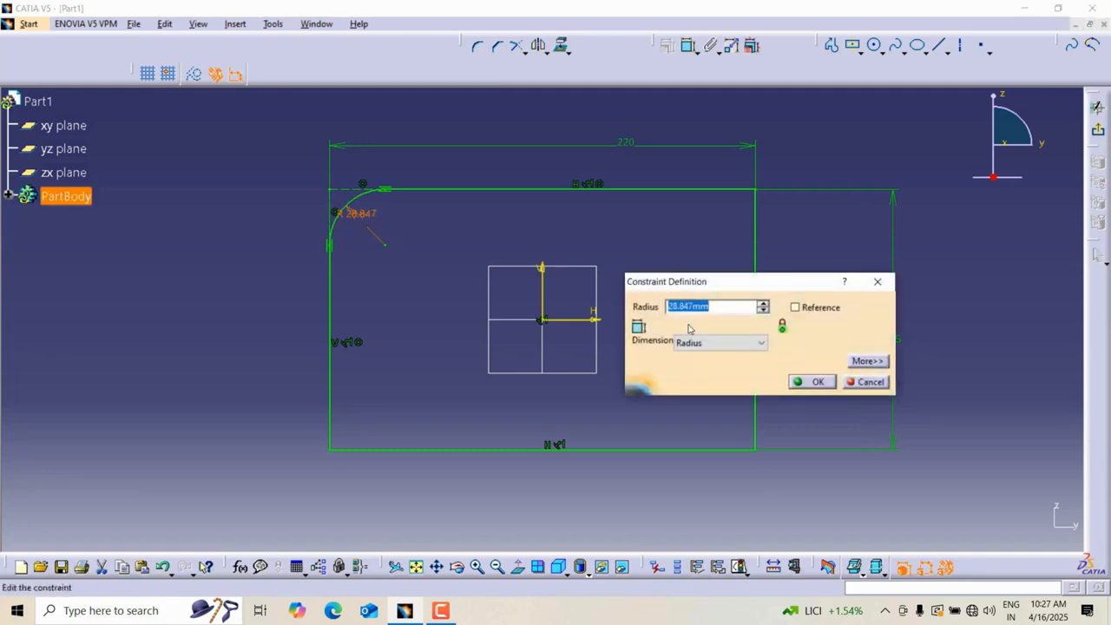
pyautogui.write('25')
pyautogui.press('Return')
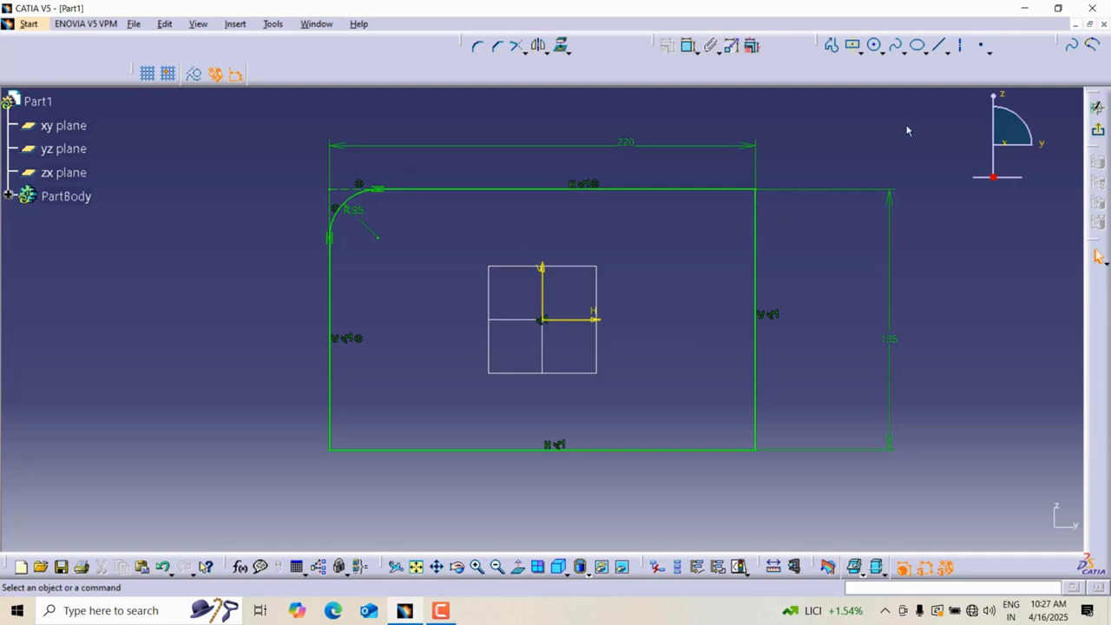
# Round the corner between the top and right edges with standard lines trim and set its radius to 20 mm.
pyautogui.click(478, 45)
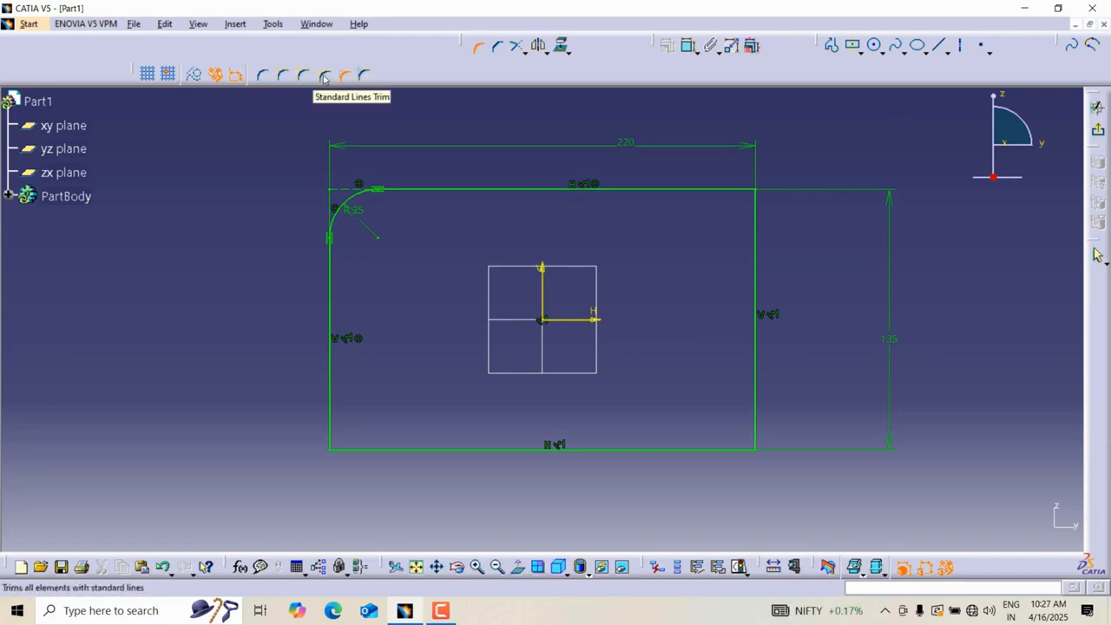
pyautogui.click(324, 76)
pyautogui.click(746, 189)
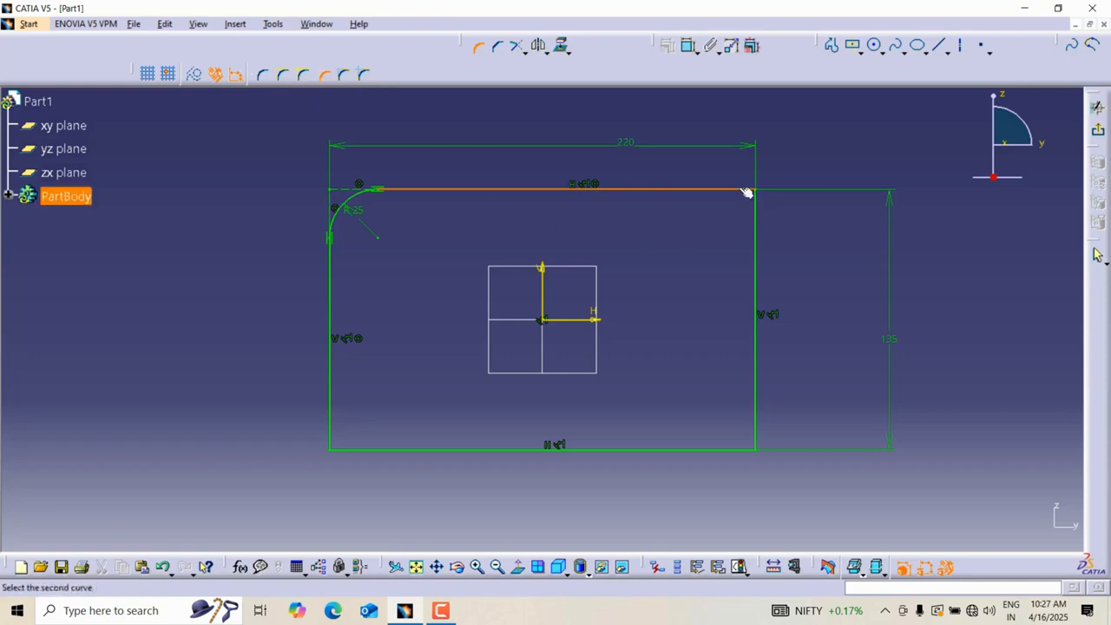
pyautogui.click(759, 215)
pyautogui.click(720, 235)
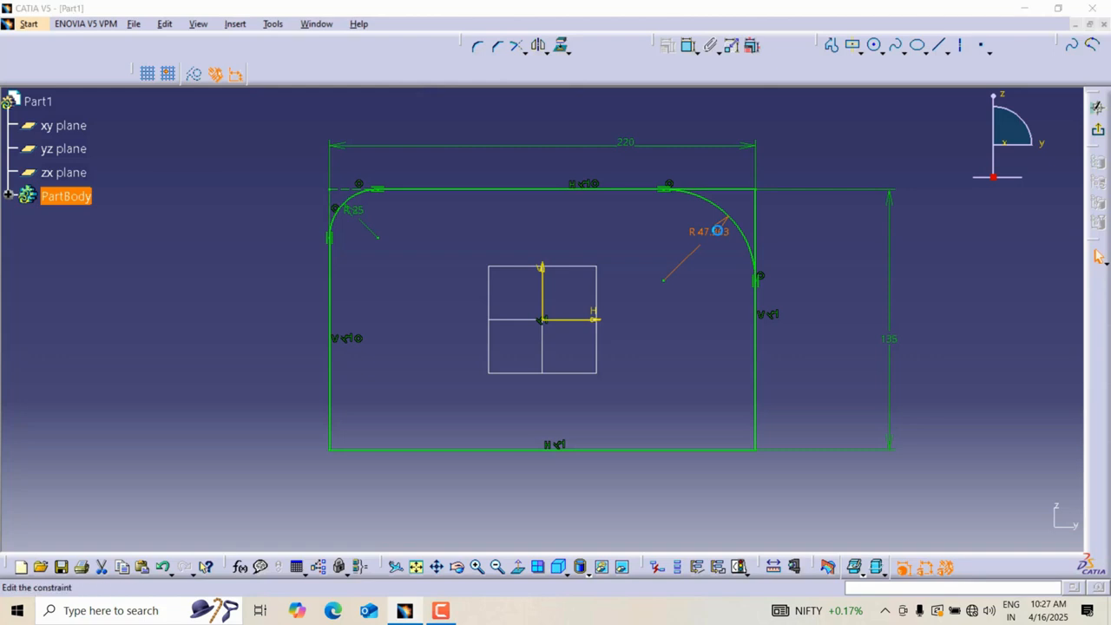
pyautogui.doubleClick(717, 231)
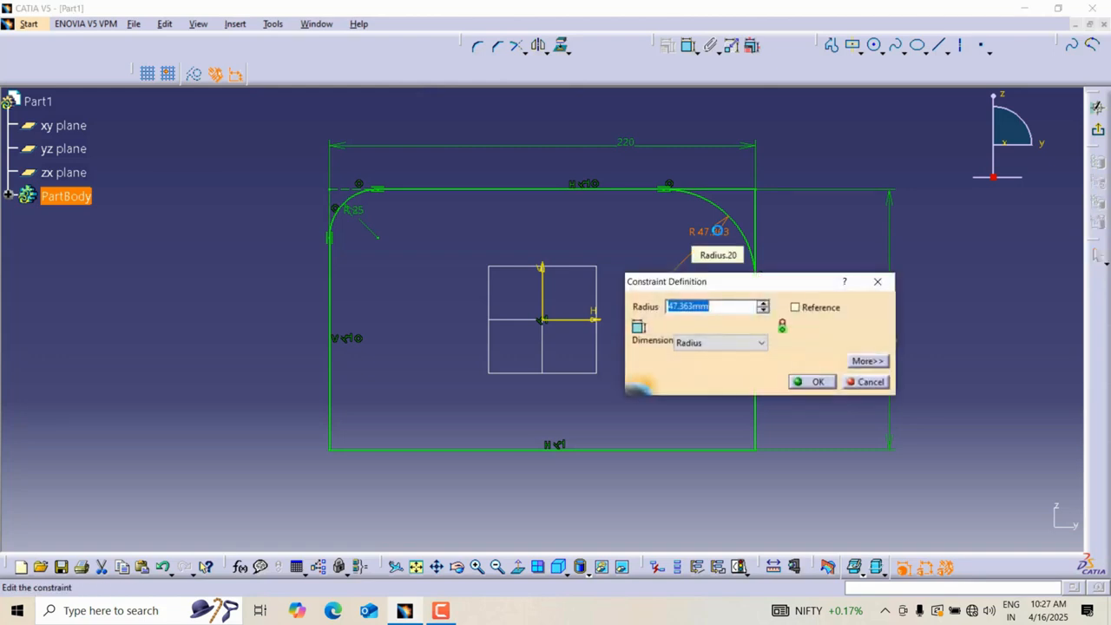
pyautogui.write('20')
pyautogui.press('Return')
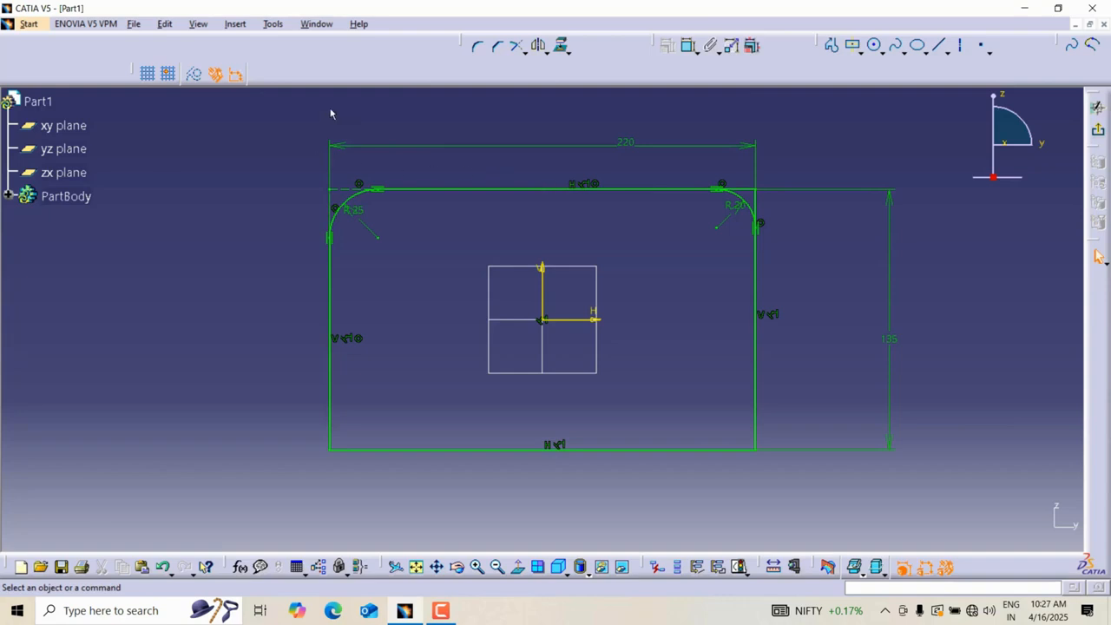
# Round the corner between the left and bottom edges and set its radius to 50 mm.
pyautogui.click(478, 50)
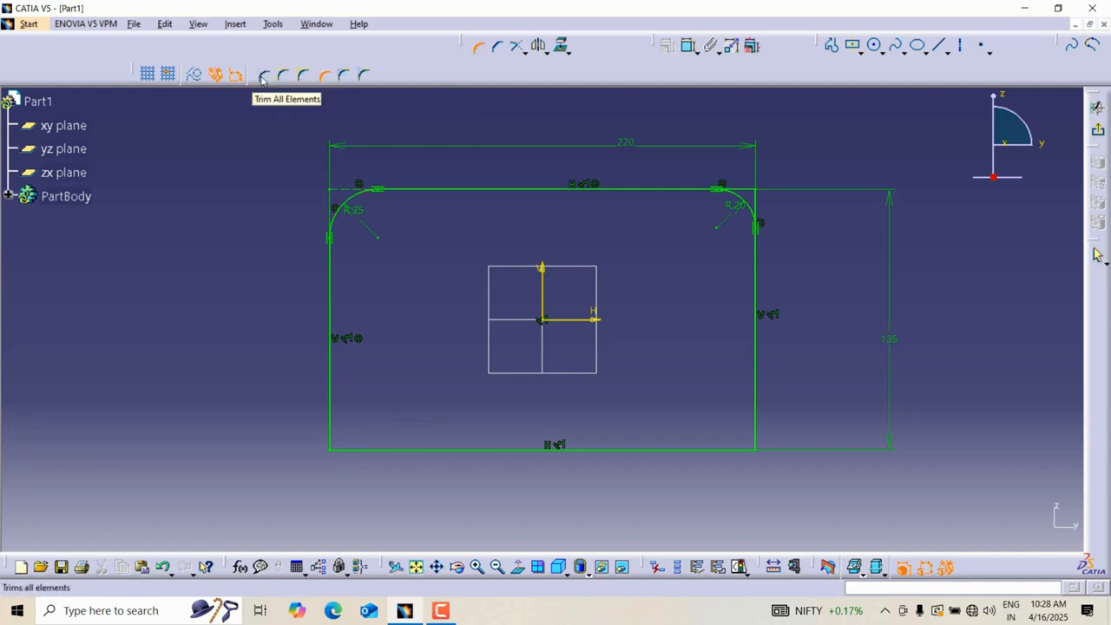
pyautogui.click(331, 424)
pyautogui.click(359, 450)
pyautogui.click(363, 425)
pyautogui.doubleClick(377, 400)
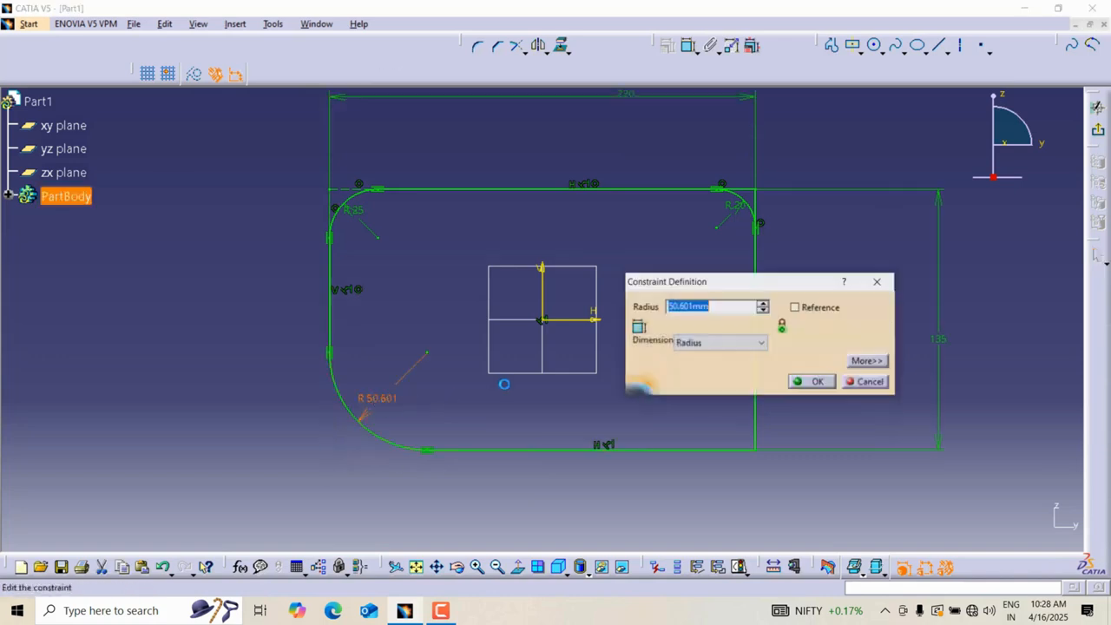
pyautogui.write('50')
pyautogui.press('Return')
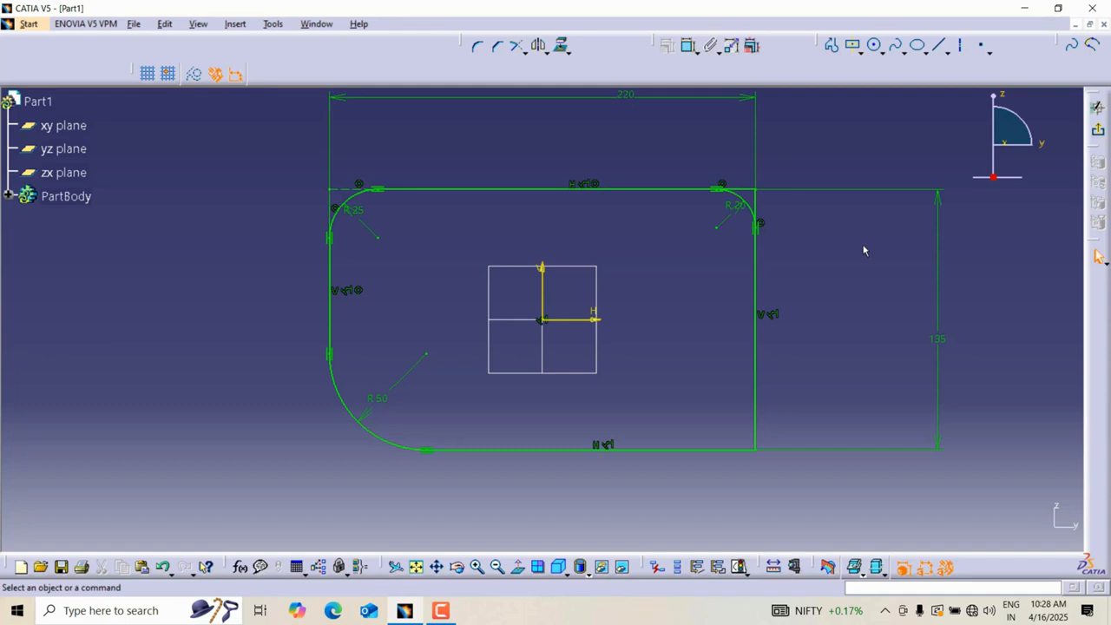
# Undo the three rounded corners and their radius edits.
pyautogui.hotkey('ctrl', 'z')
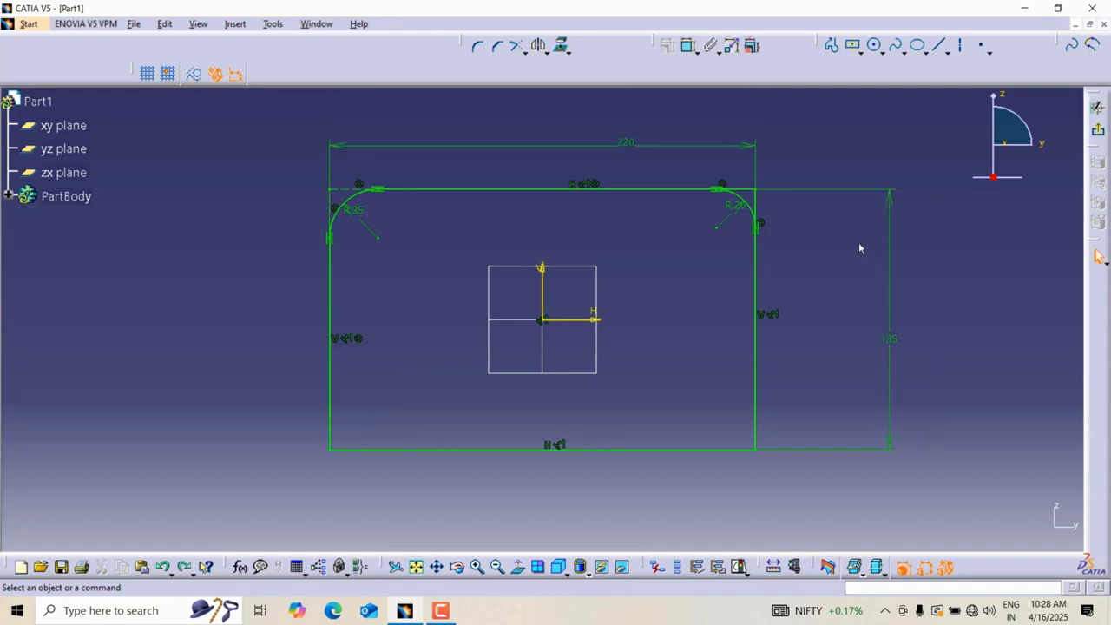
pyautogui.hotkey('ctrl', 'z')
pyautogui.hotkey('ctrl', 'z')
pyautogui.hotkey('ctrl', 'z')
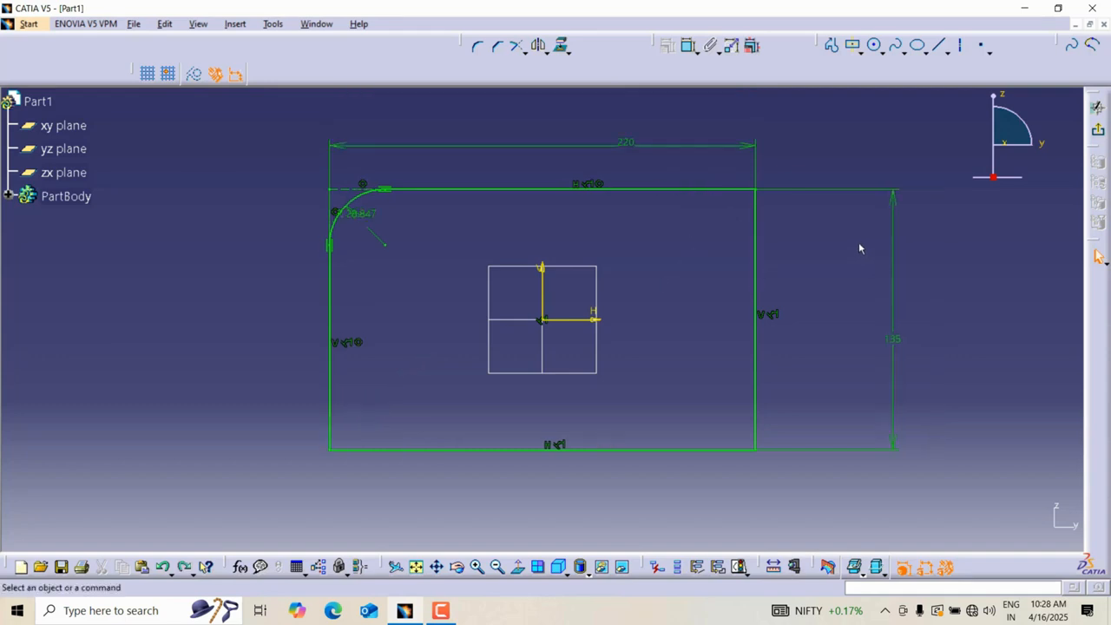
pyautogui.hotkey('ctrl', 'z')
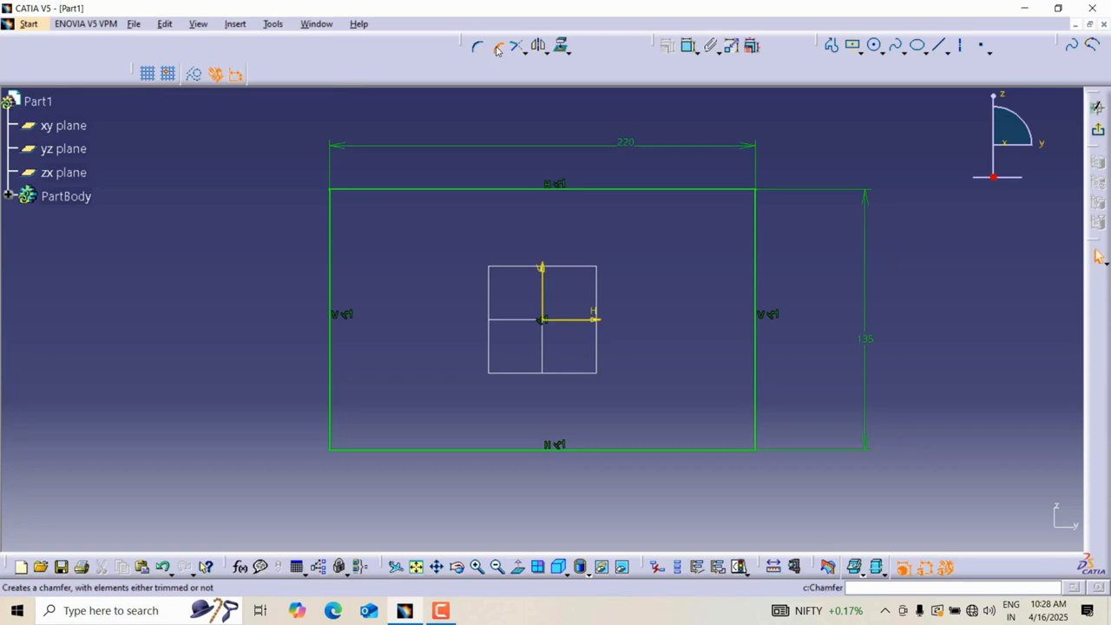
# Chamfer the top-left corner using the angle and first length option, with a 30° angle and 35 mm first length.
pyautogui.click(499, 45)
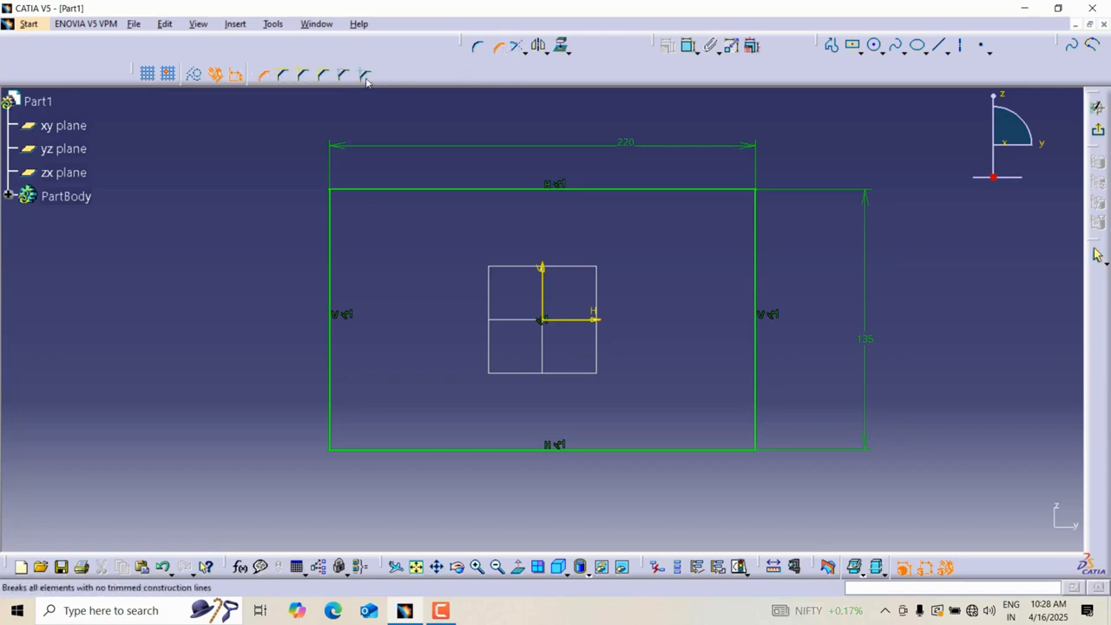
pyautogui.click(368, 192)
pyautogui.click(335, 214)
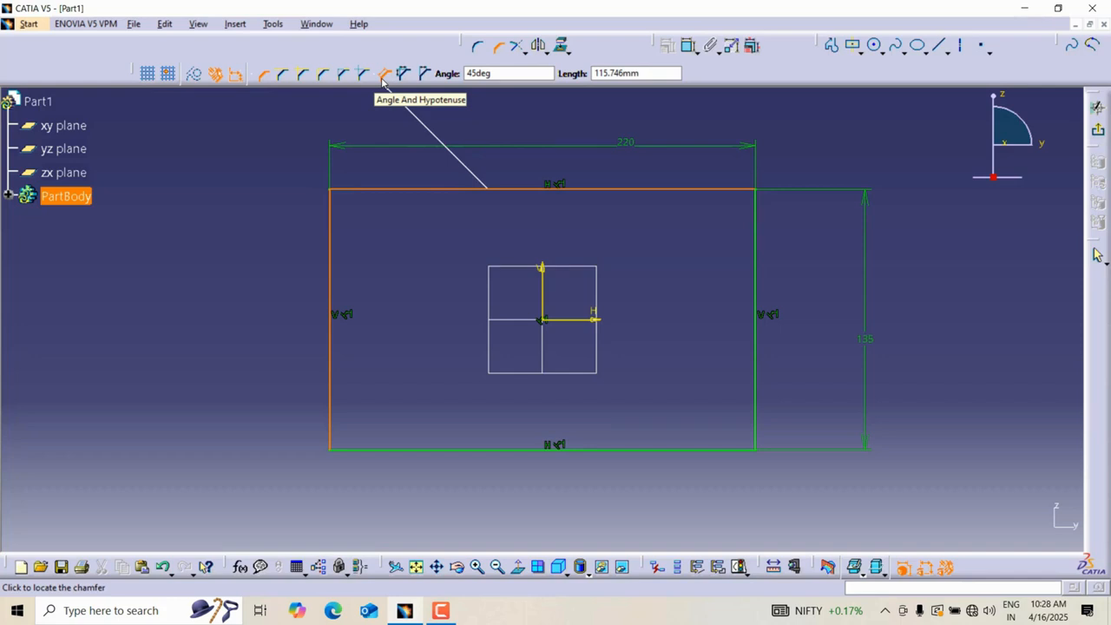
pyautogui.click(426, 76)
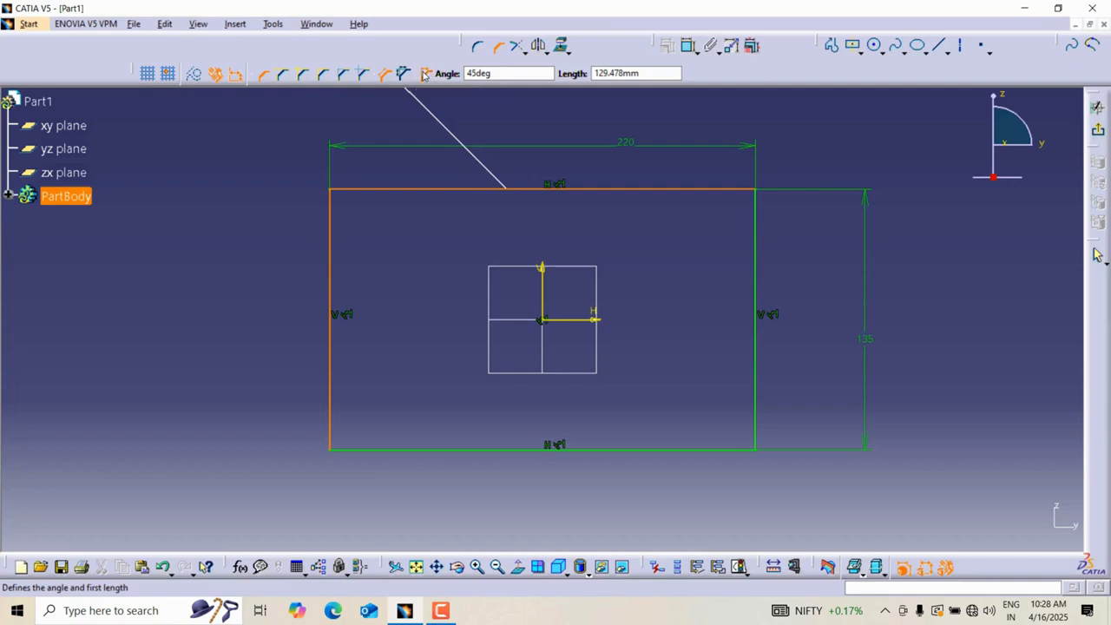
pyautogui.click(490, 74)
pyautogui.write('30')
pyautogui.press('Return')
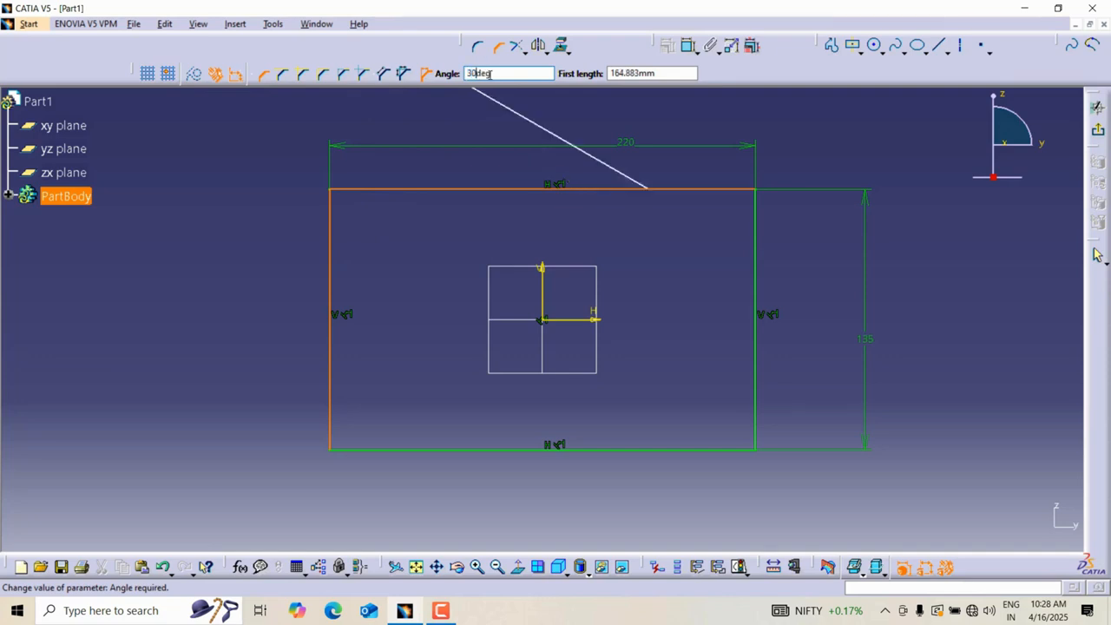
pyautogui.click(653, 74)
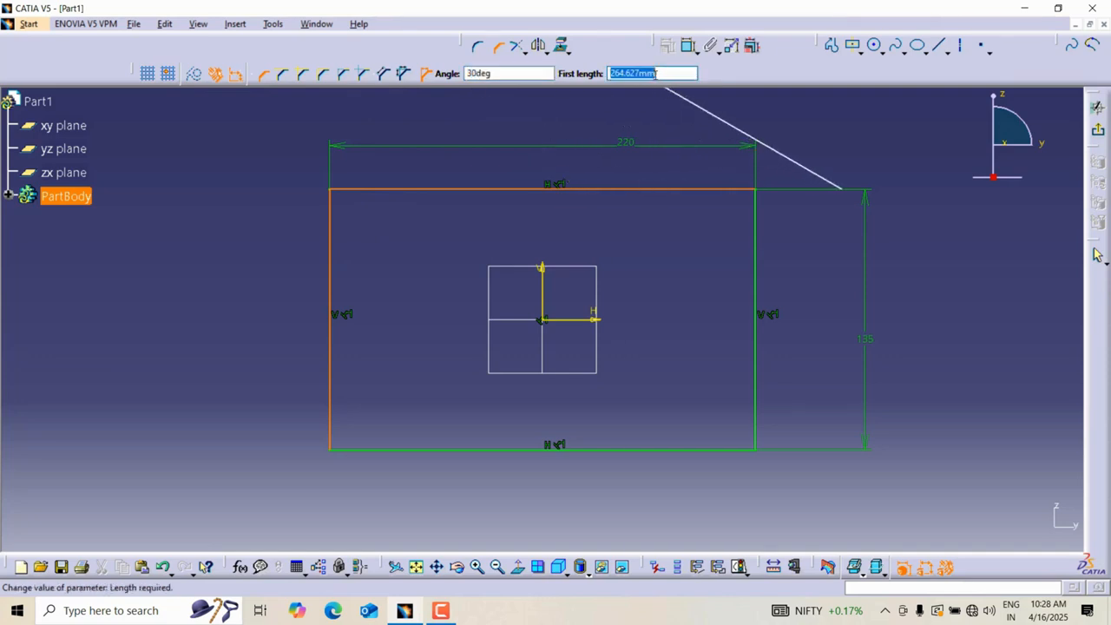
pyautogui.write('35')
pyautogui.press('Return')
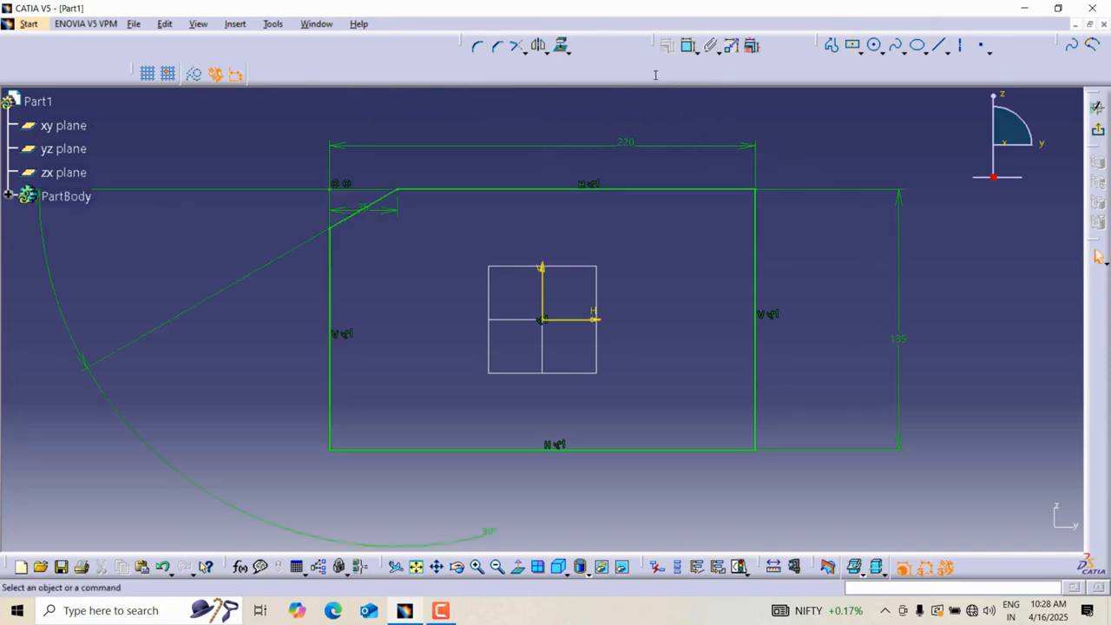
# Reposition the top-left chamfer's 35 mm and 30° dimensions clear of the profile.
pyautogui.moveTo(397, 223); pyautogui.dragTo(387, 243, button='middle')
pyautogui.moveTo(496, 496); pyautogui.dragTo(172, 291)
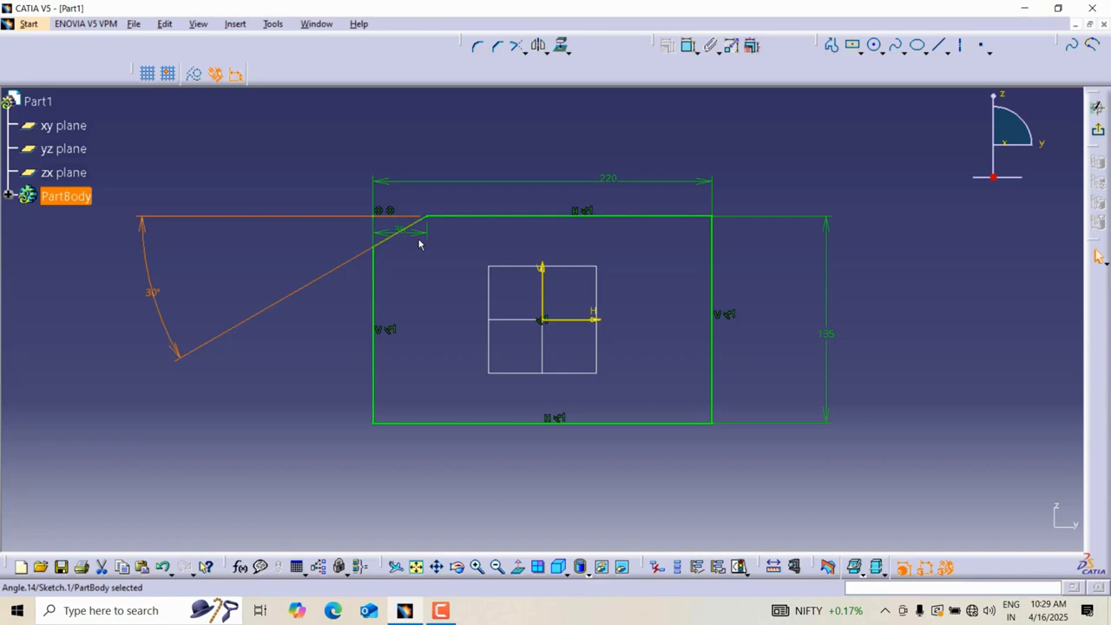
pyautogui.moveTo(408, 233)
pyautogui.mouseDown()
pyautogui.moveTo(412, 186)
pyautogui.moveTo(415, 202)
pyautogui.moveTo(405, 198)
pyautogui.mouseUp()
pyautogui.scroll(-1, 422, 238)
pyautogui.moveTo(422, 238); pyautogui.dragTo(418, 208, button='middle')
pyautogui.moveTo(417, 209); pyautogui.dragTo(507, 252, button='middle')
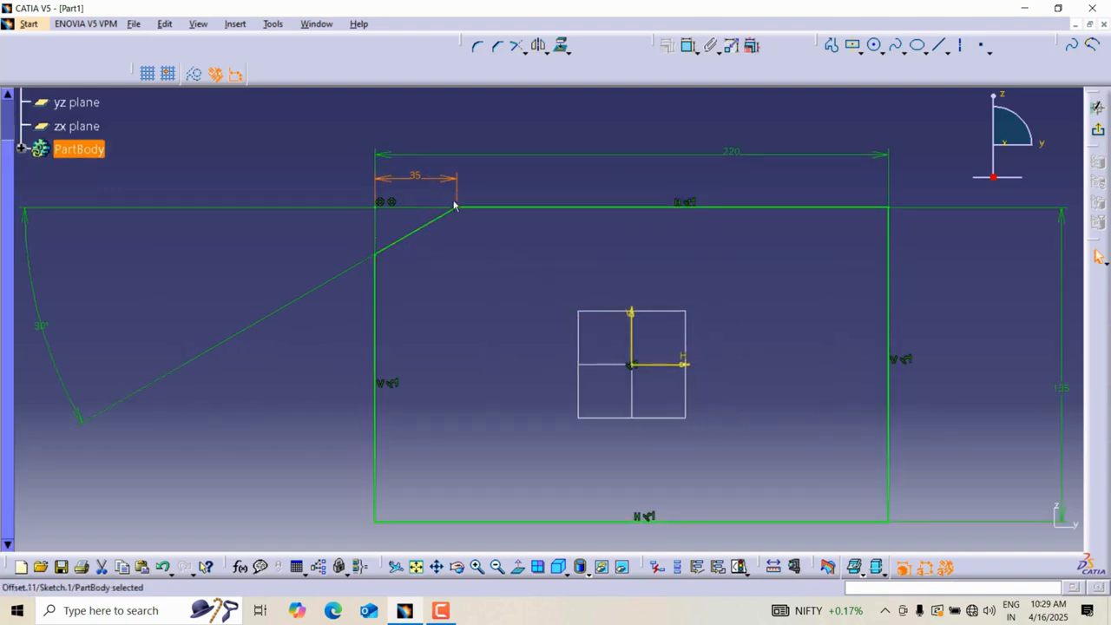
pyautogui.moveTo(528, 264); pyautogui.dragTo(432, 271, button='middle')
# Chamfer the top-right corner using angle and hypotenuse, setting the hypotenuse to 40 mm and the angle to 30°.
pyautogui.click(498, 47)
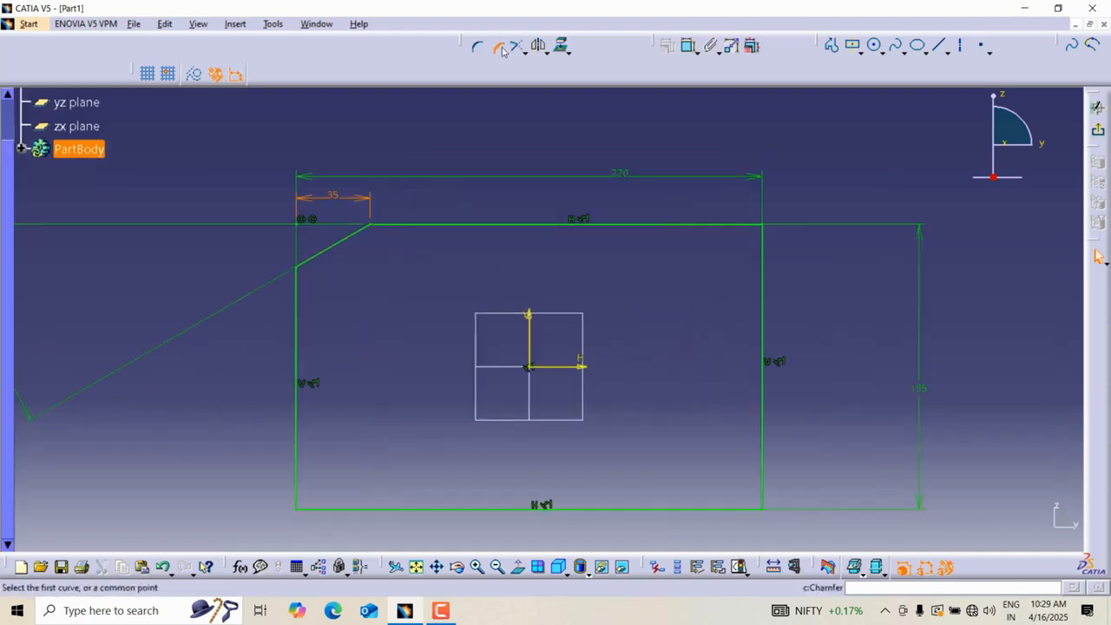
pyautogui.click(745, 226)
pyautogui.click(764, 260)
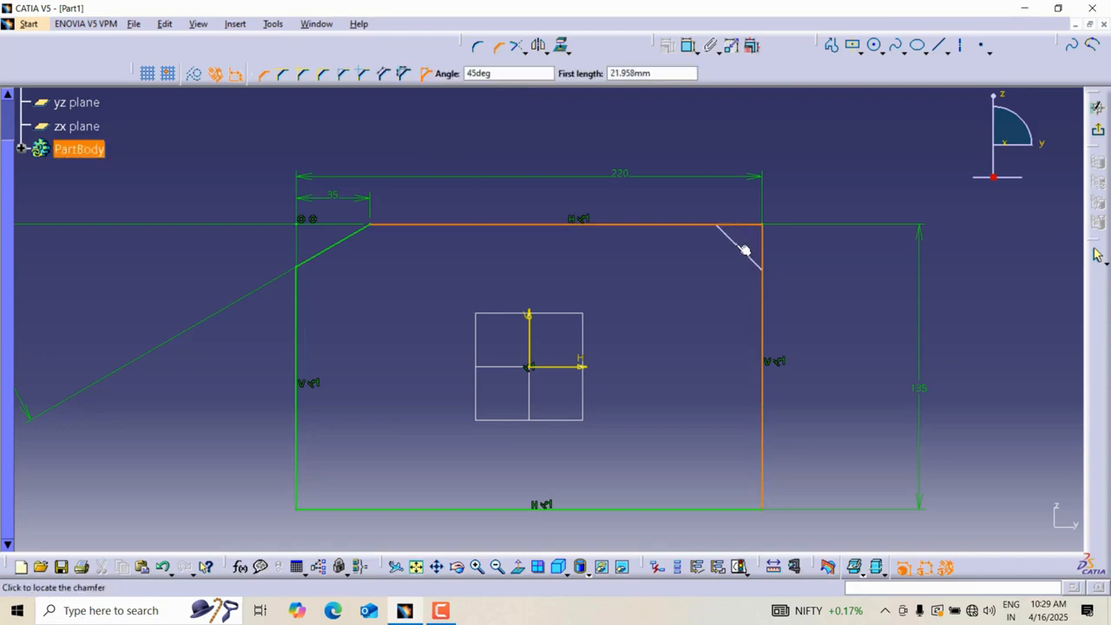
pyautogui.click(388, 75)
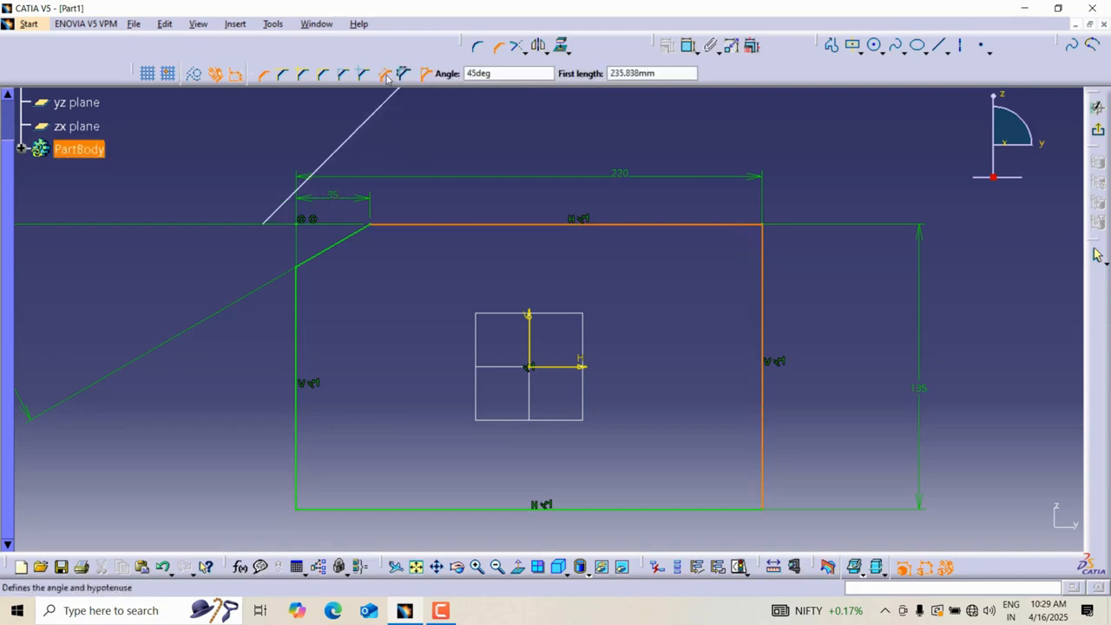
pyautogui.click(695, 224)
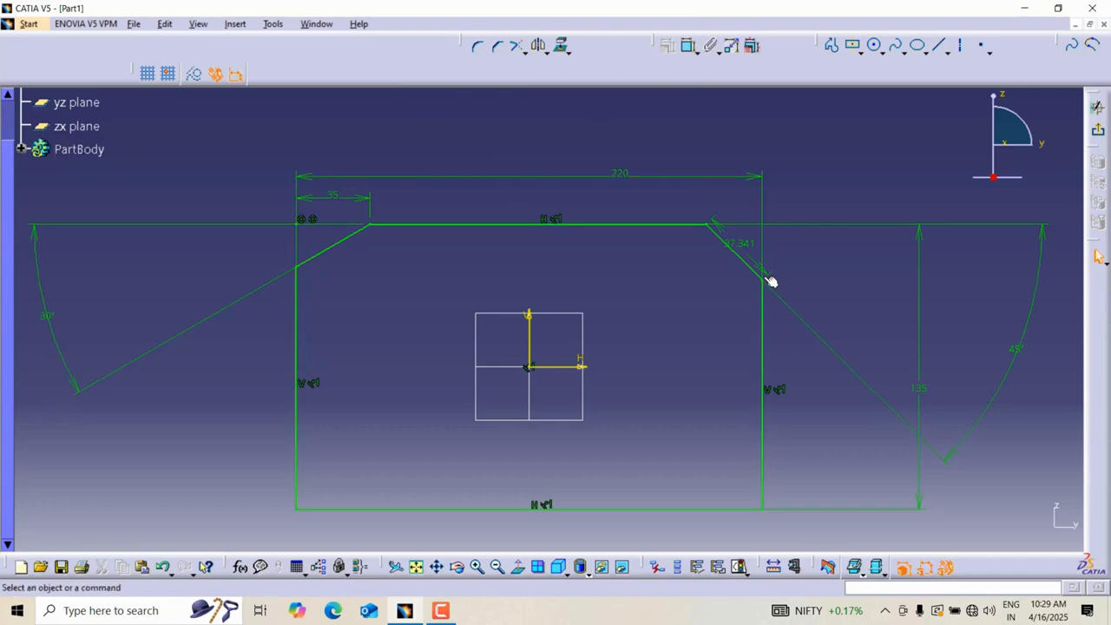
pyautogui.doubleClick(743, 244)
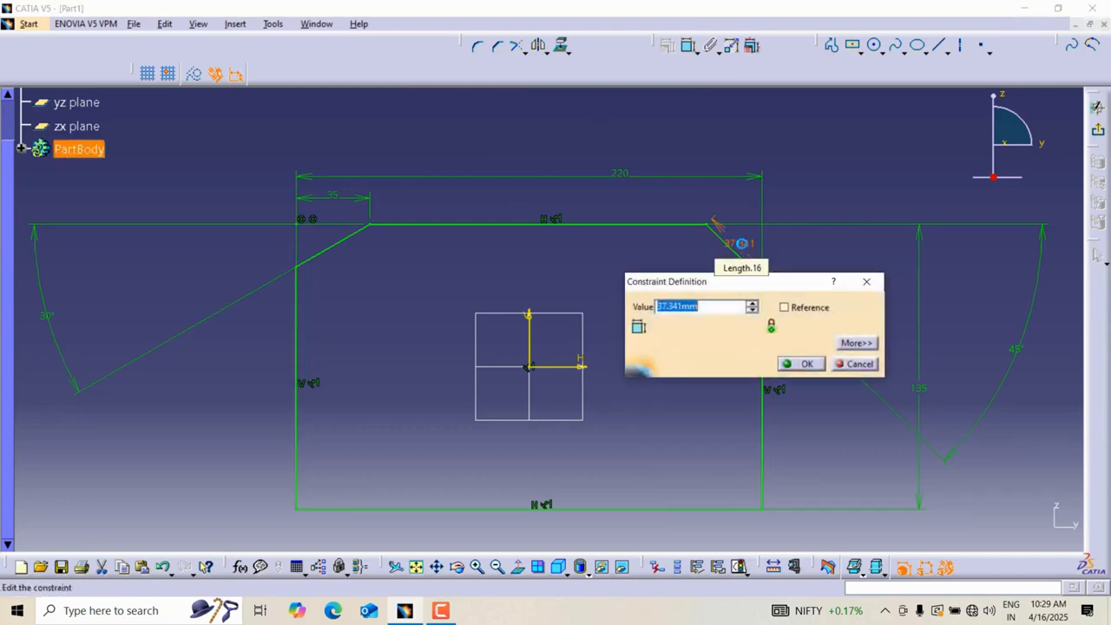
pyautogui.write('40')
pyautogui.press('Return')
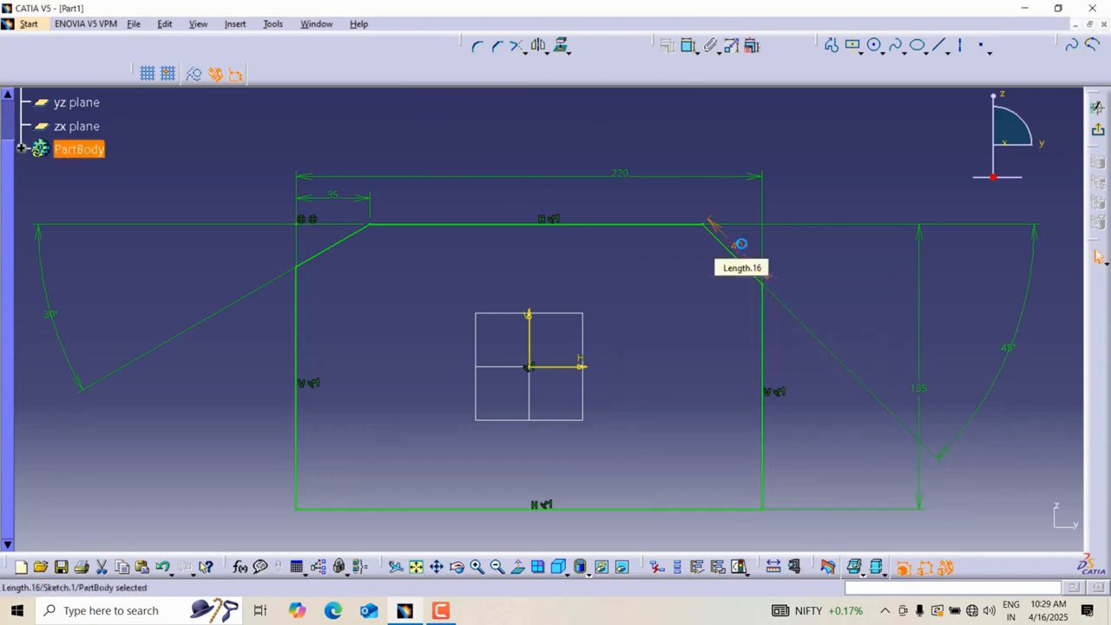
pyautogui.doubleClick(1010, 346)
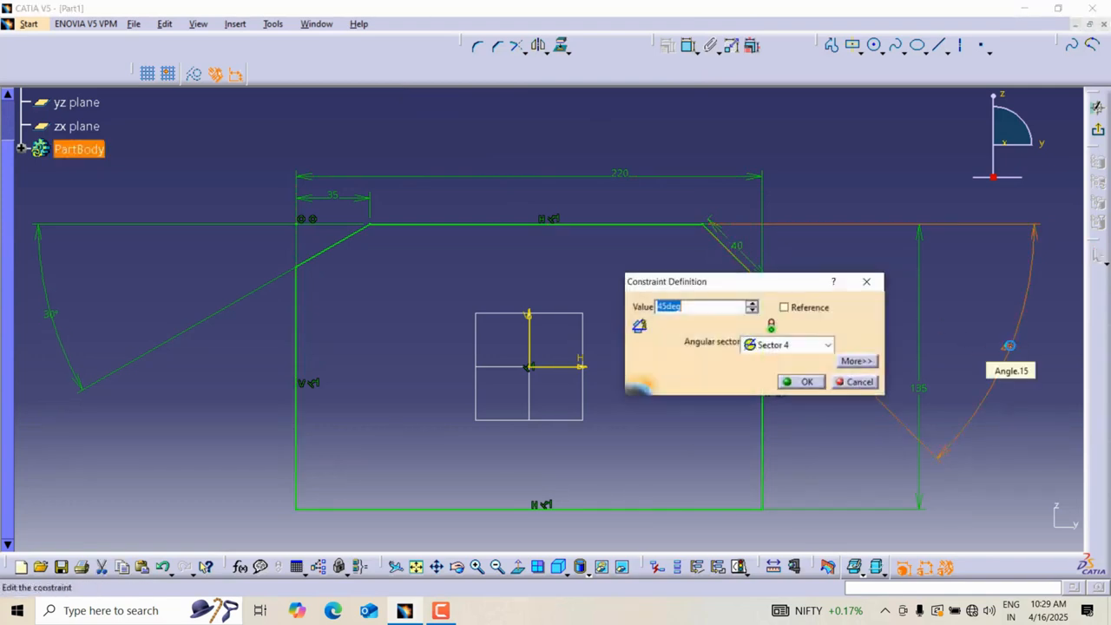
pyautogui.write('30')
pyautogui.press('Return')
pyautogui.click(1014, 354)
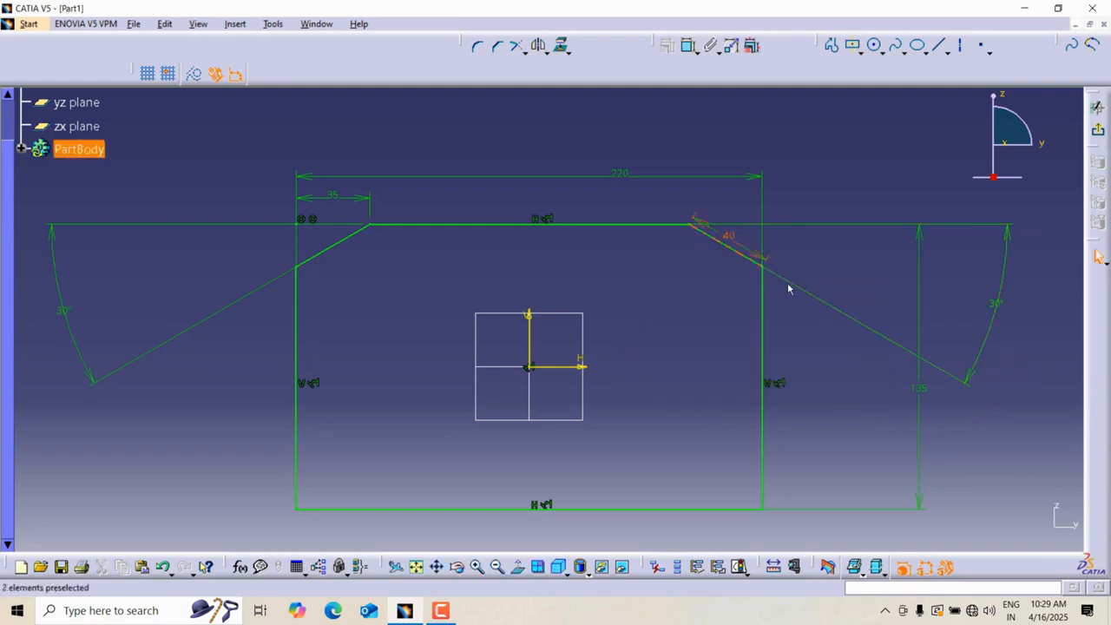
# Chamfer the bottom-left corner by selecting its common corner point with the default 45° angle.
pyautogui.click(498, 45)
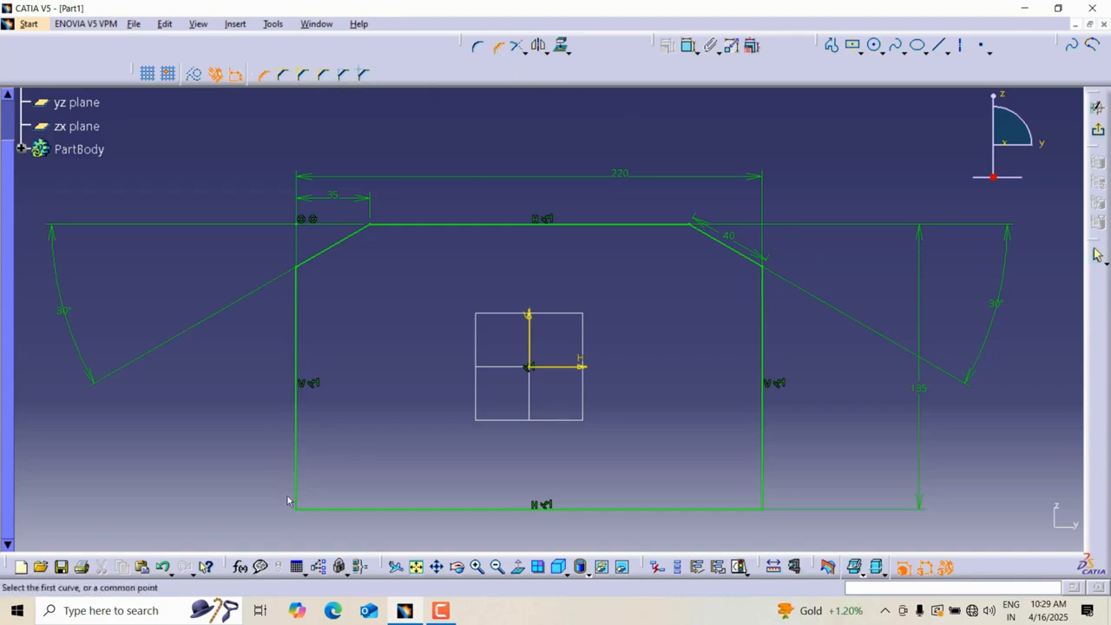
pyautogui.click(317, 495)
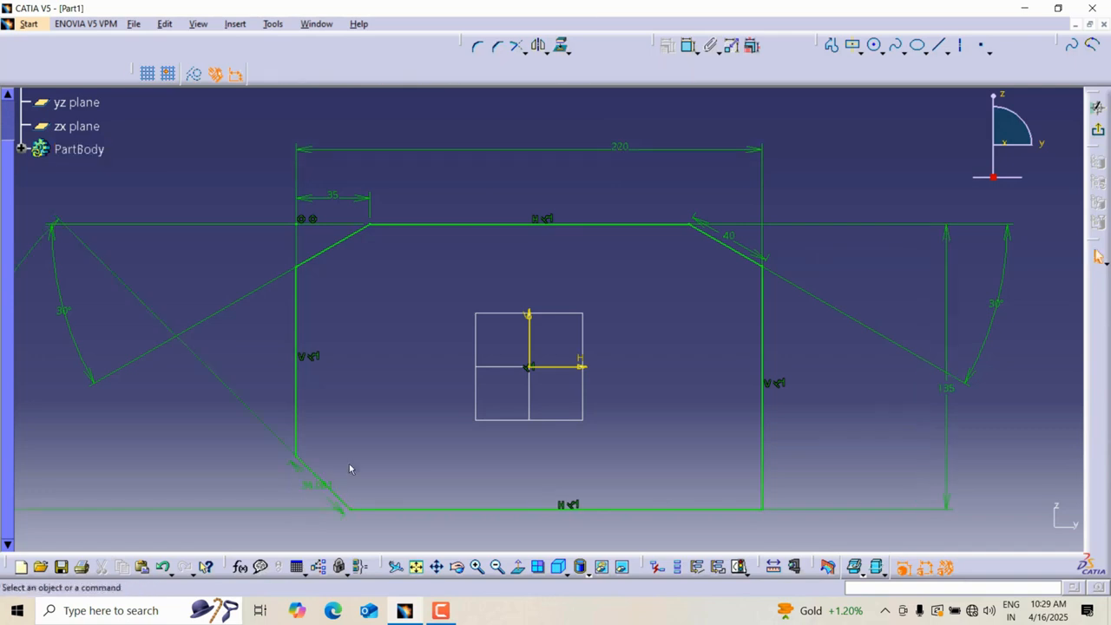
pyautogui.moveTo(571, 308)
pyautogui.mouseDown(button='middle')
pyautogui.moveTo(491, 397)
pyautogui.moveTo(381, 420)
pyautogui.mouseUp(button='middle')
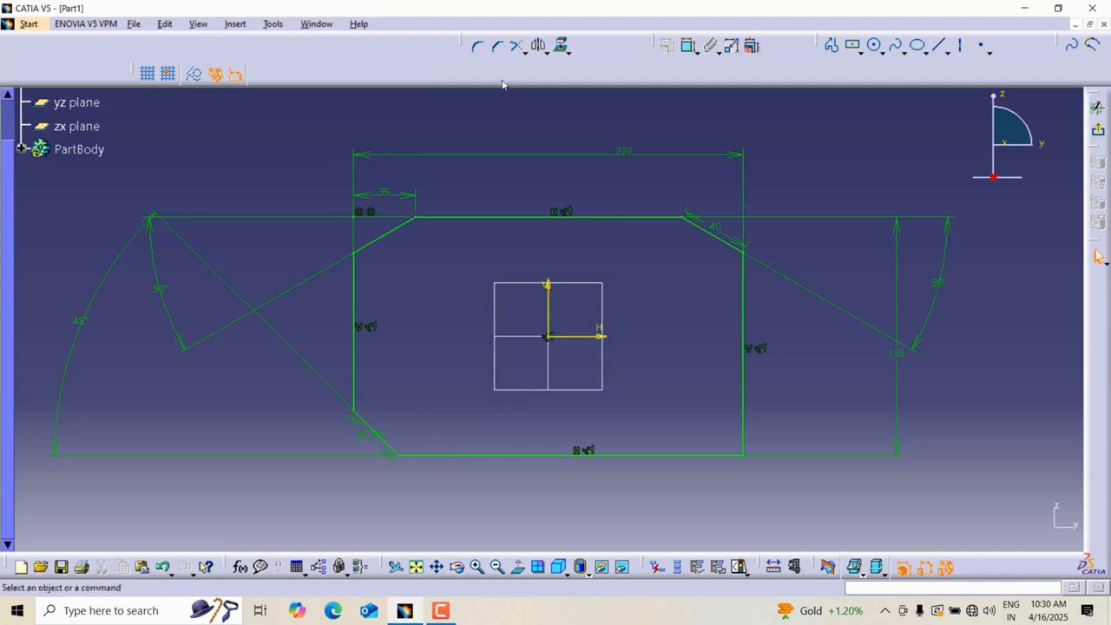
# Chamfer the bottom-right corner using first and second length, setting both lengths to 30 mm.
pyautogui.click(500, 48)
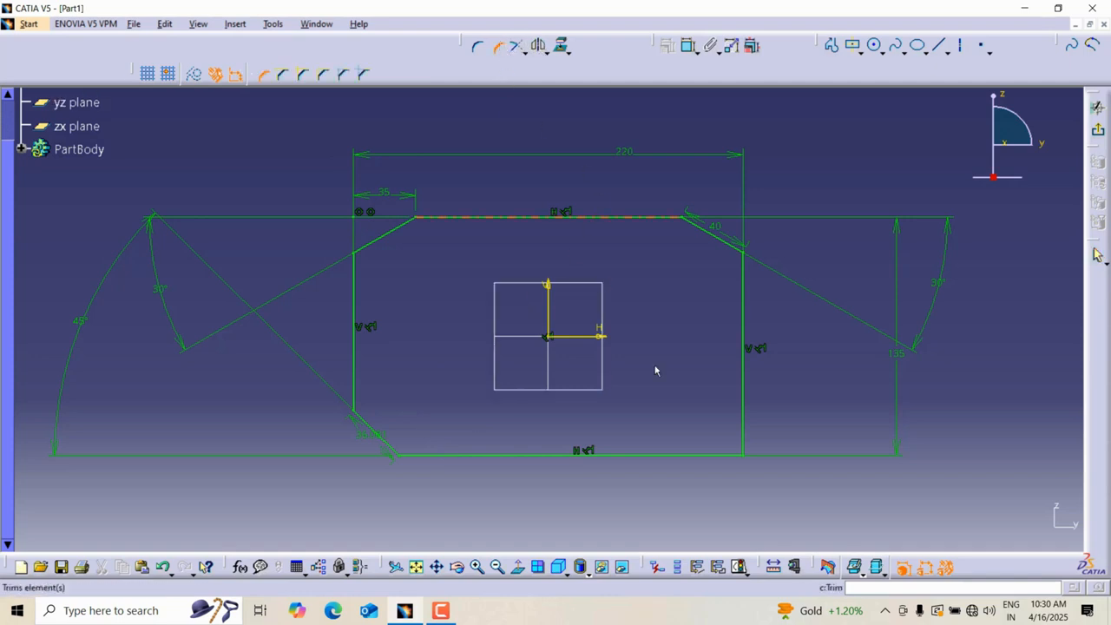
pyautogui.click(740, 454)
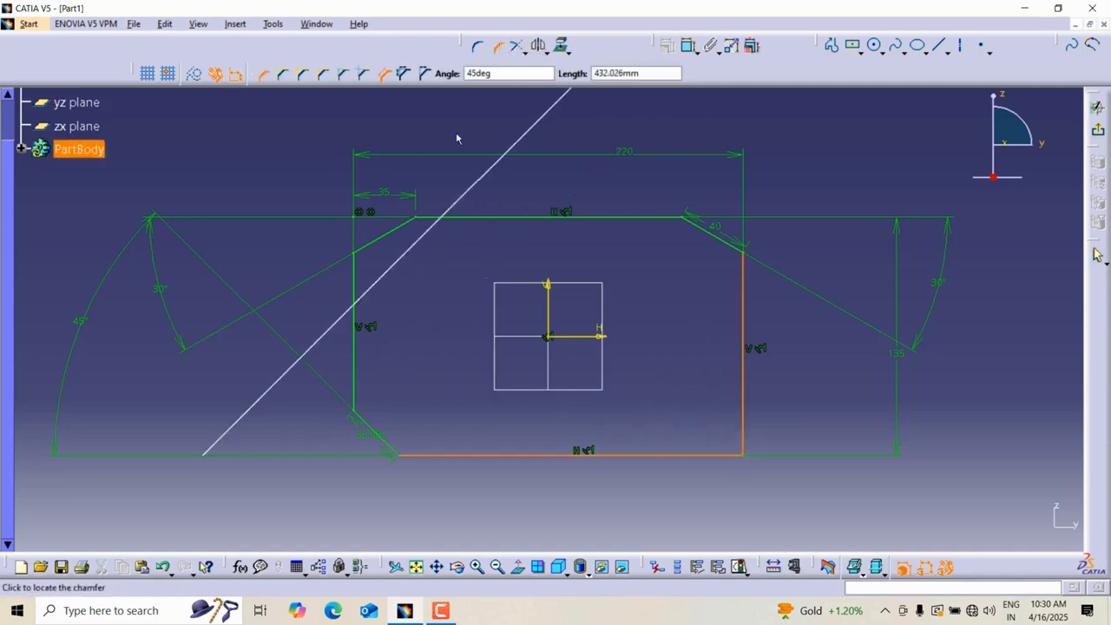
pyautogui.click(406, 74)
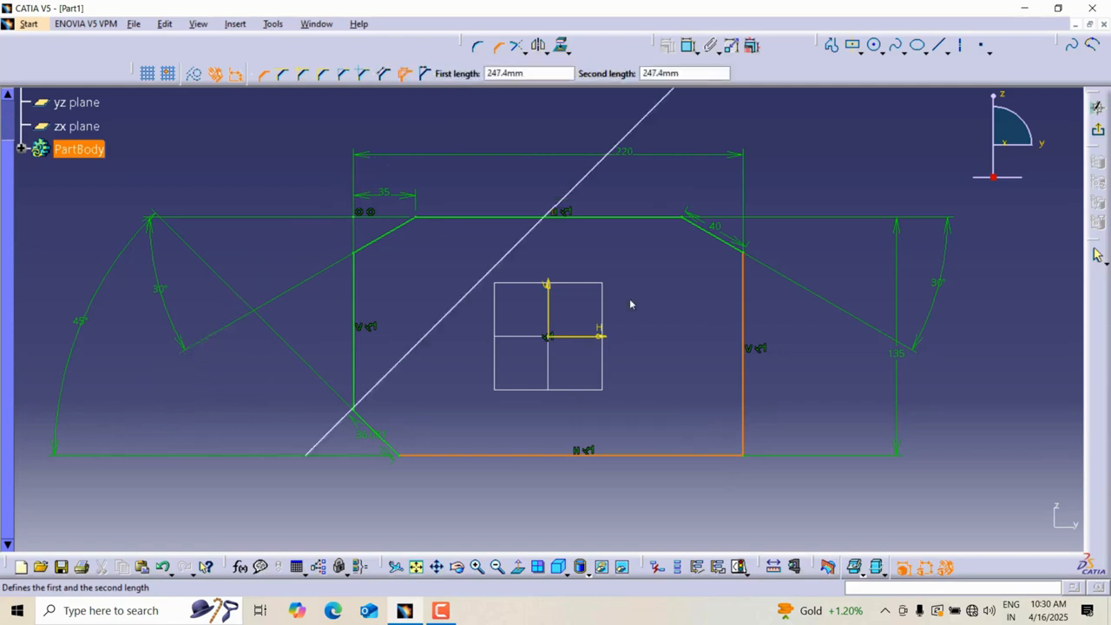
pyautogui.click(738, 418)
pyautogui.doubleClick(761, 426)
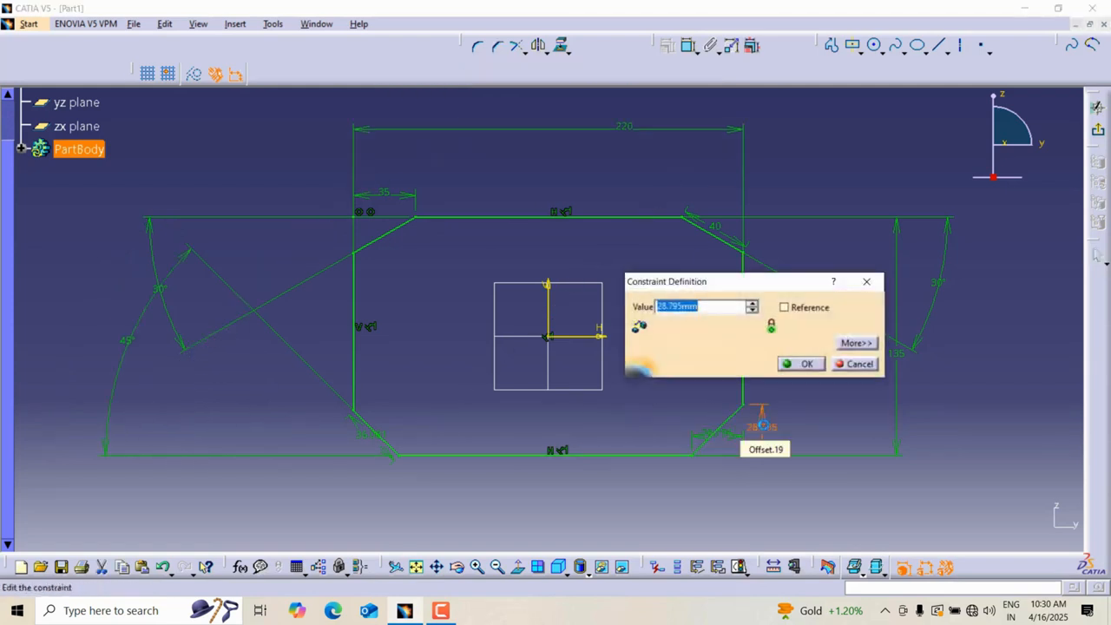
pyautogui.write('30')
pyautogui.press('Return')
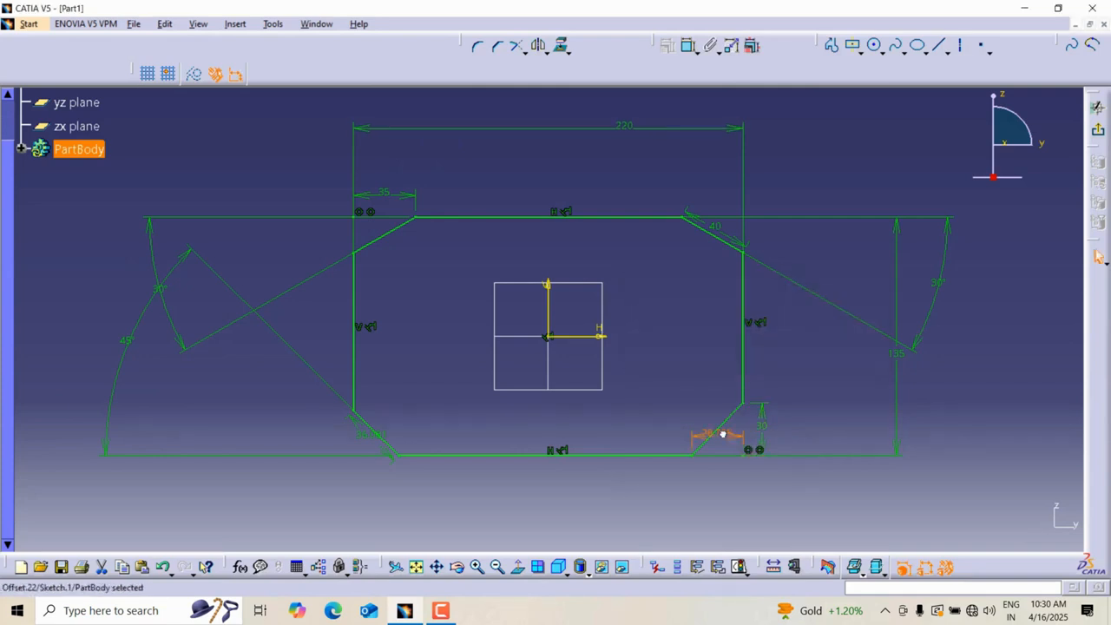
pyautogui.doubleClick(722, 433)
pyautogui.write('30')
pyautogui.press('Return')
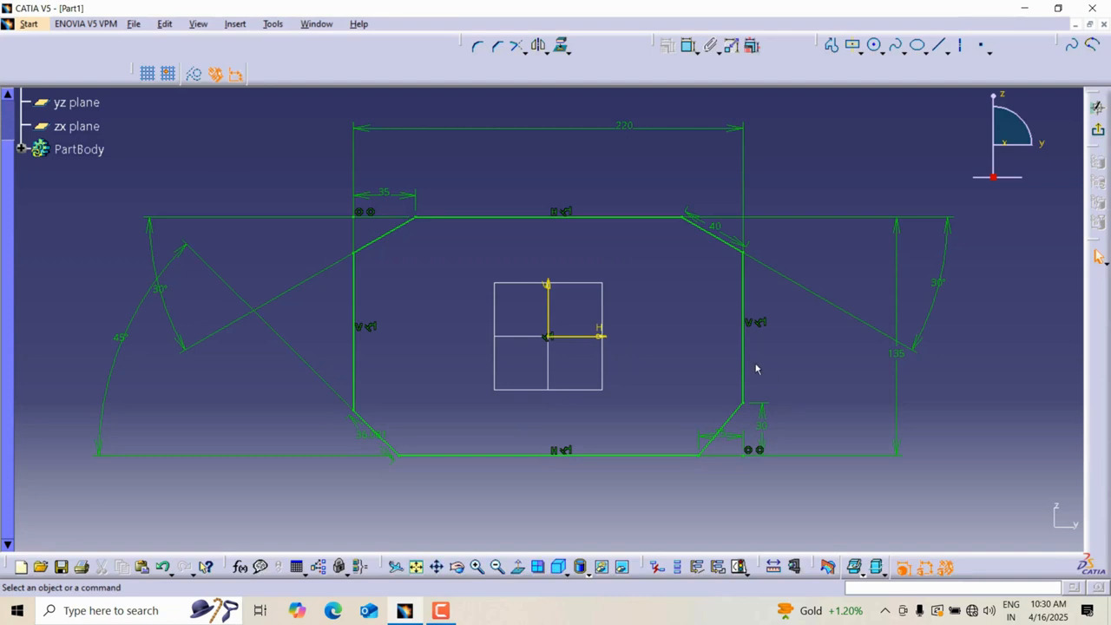
pyautogui.click(520, 48)
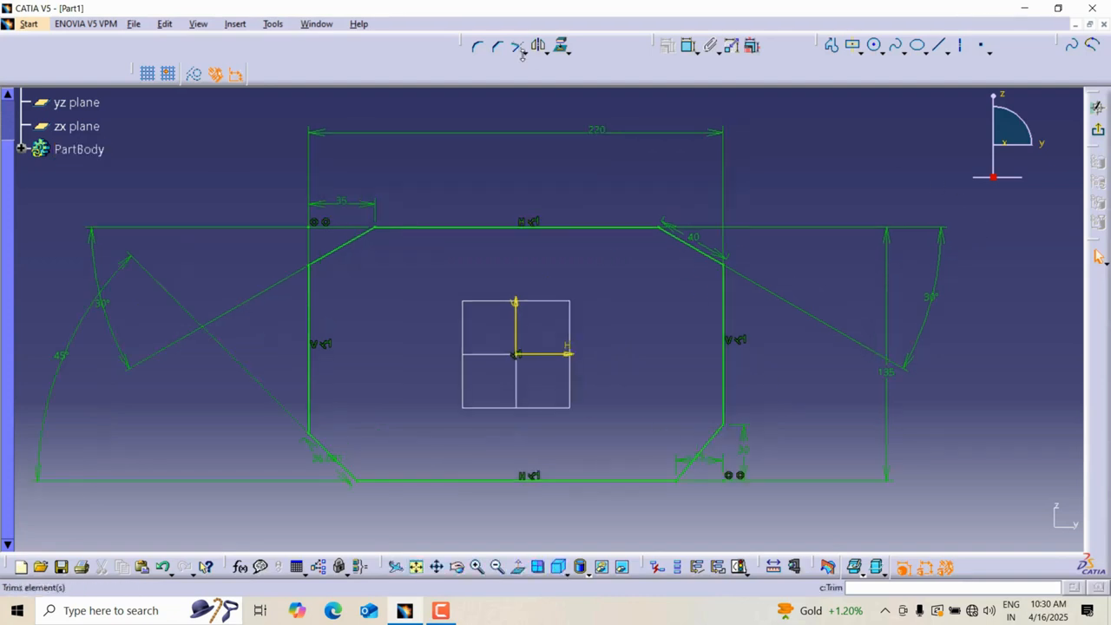
pyautogui.click(525, 50)
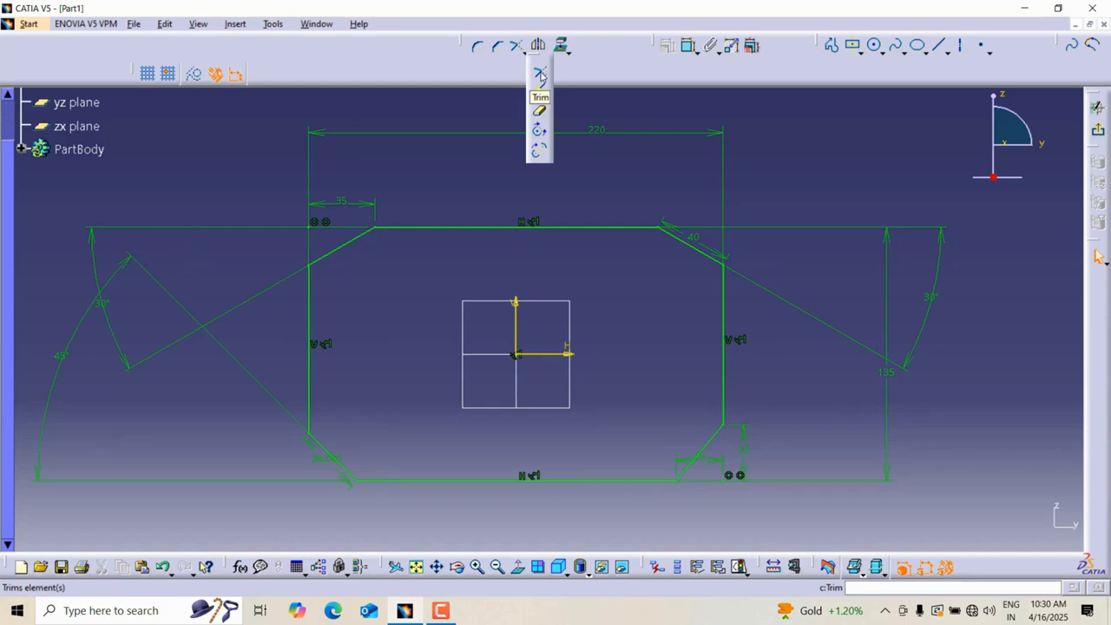
pyautogui.click(465, 104)
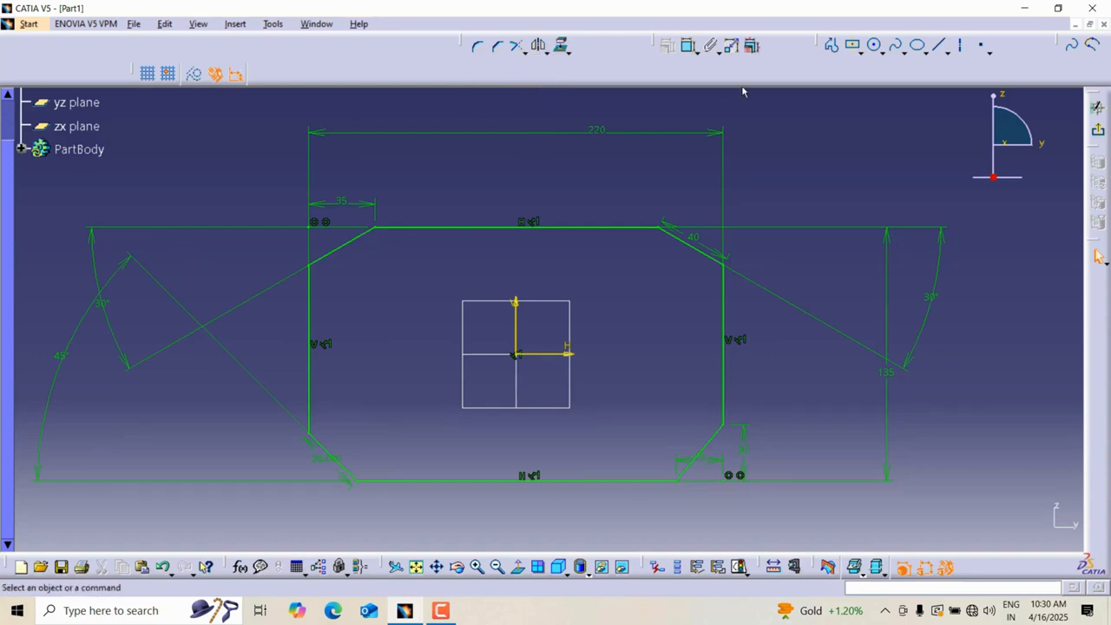
# Draw a vertical line across the profile and extend it to the bottom edge with Trim.
pyautogui.click(830, 49)
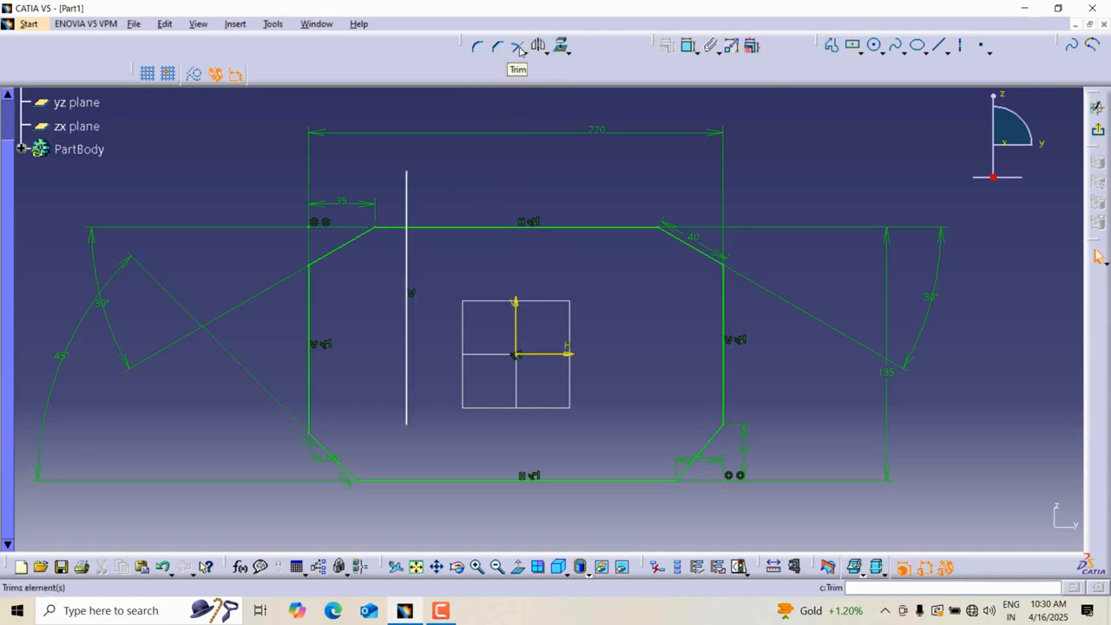
pyautogui.click(519, 47)
pyautogui.click(408, 415)
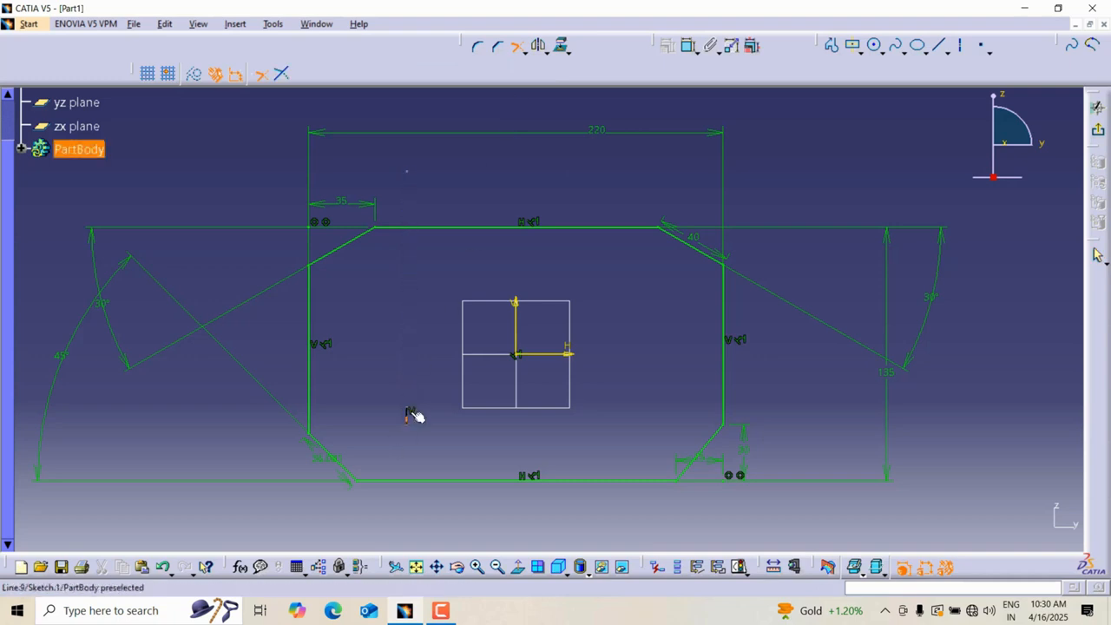
pyautogui.click(409, 415)
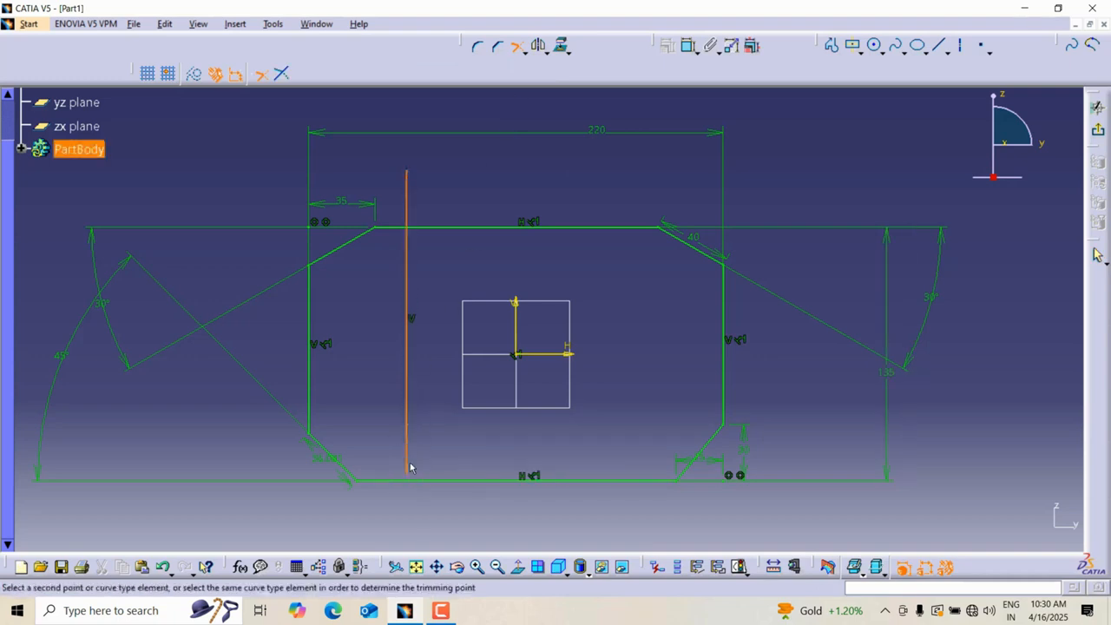
pyautogui.click(417, 480)
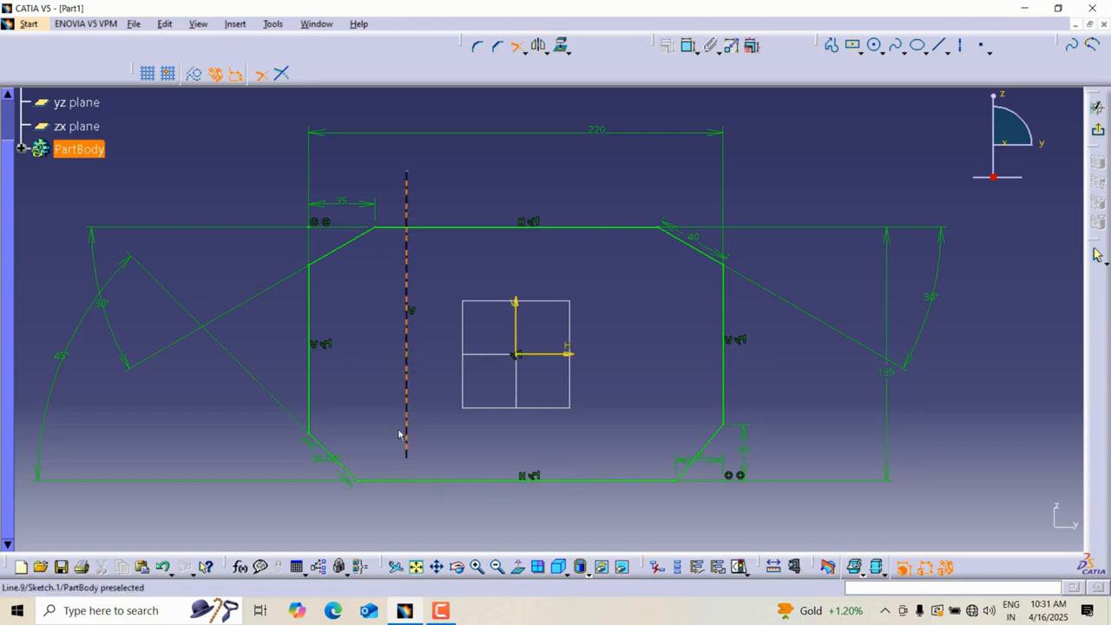
pyautogui.click(415, 481)
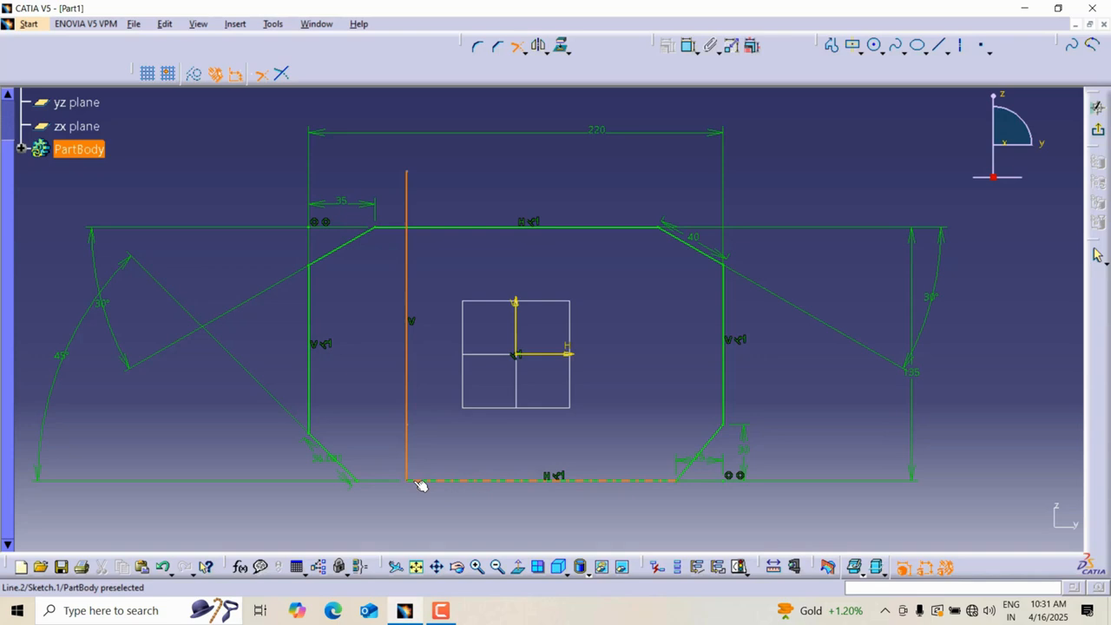
pyautogui.click(416, 481)
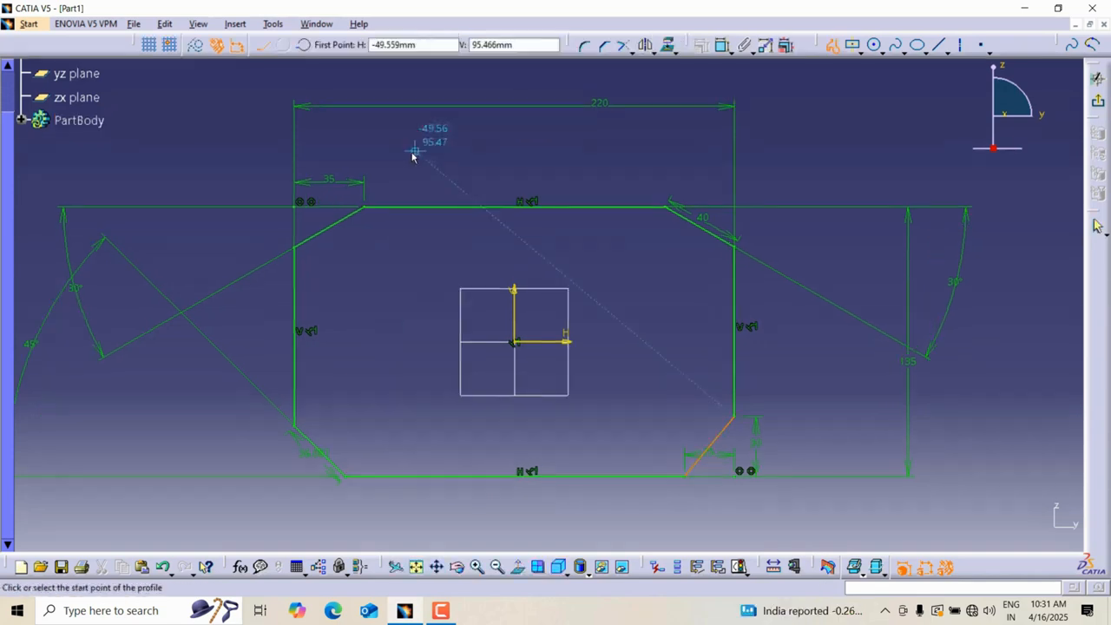
# Draw a vertical line from above the profile's top edge down to a point inside the profile.
pyautogui.click(410, 154)
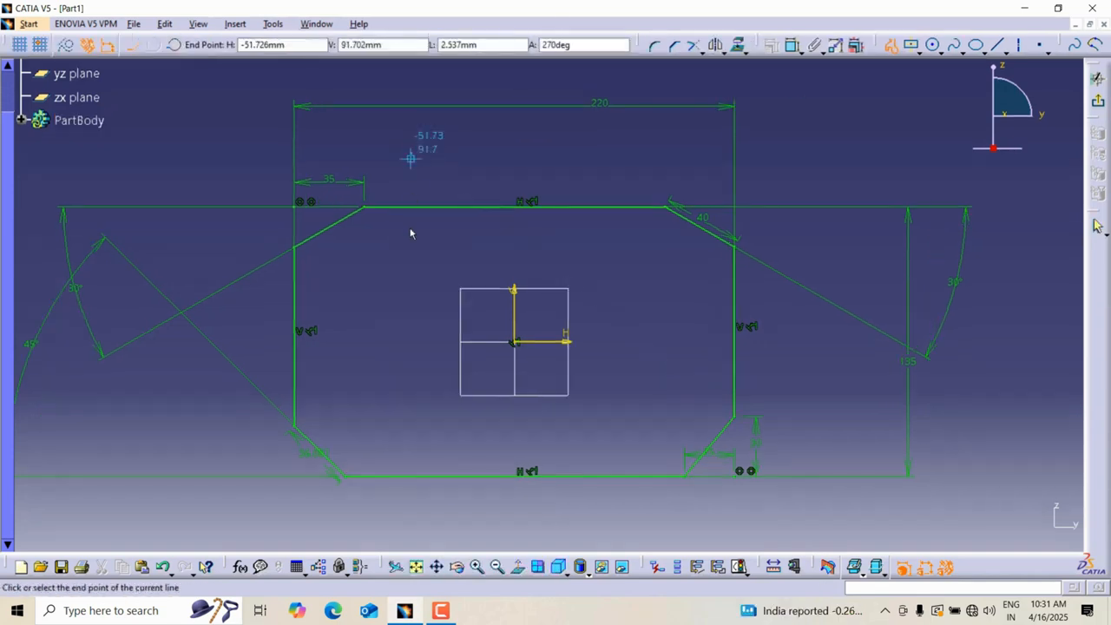
pyautogui.click(411, 378)
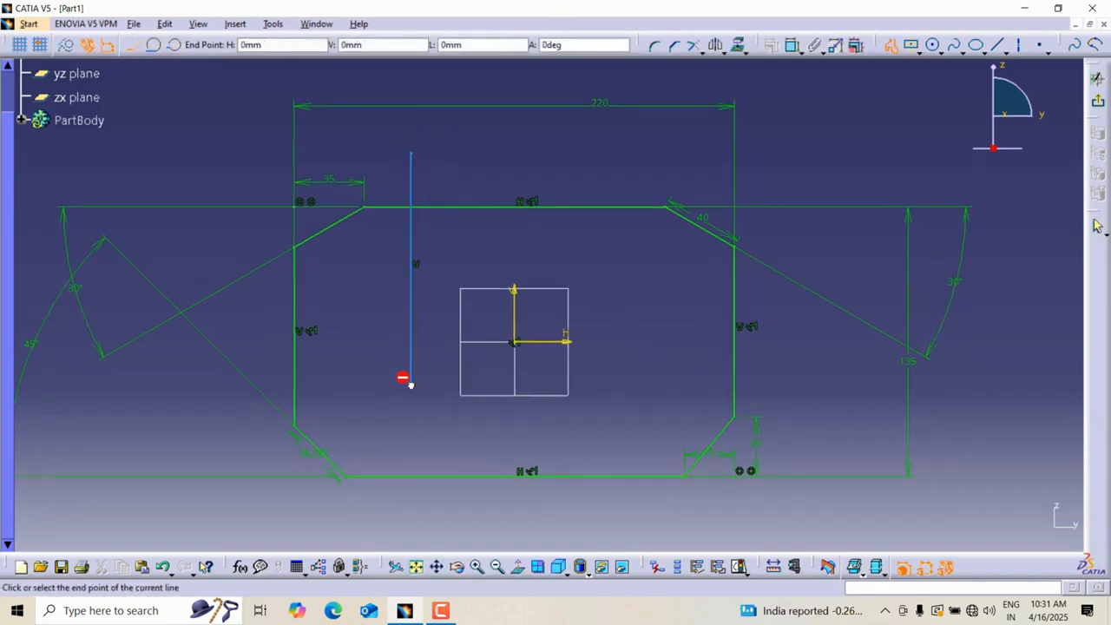
pyautogui.press('Escape')
# Extend the vertical line down to the profile's bottom edge using Trim with the trim-first-element option.
pyautogui.click(699, 50)
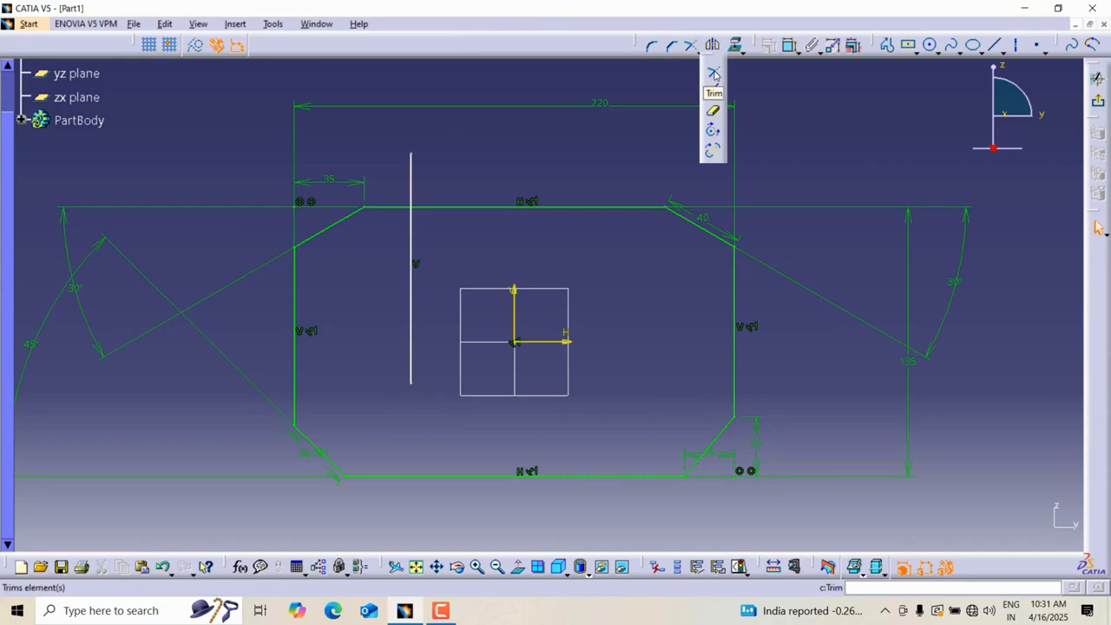
pyautogui.click(714, 74)
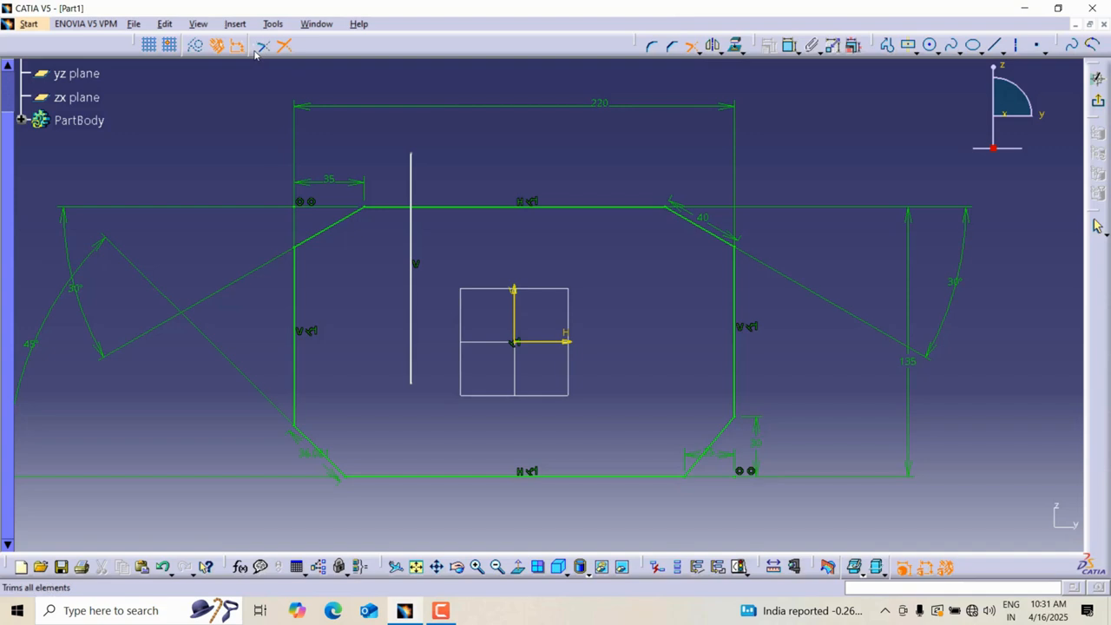
pyautogui.moveTo(133, 40); pyautogui.dragTo(138, 94)
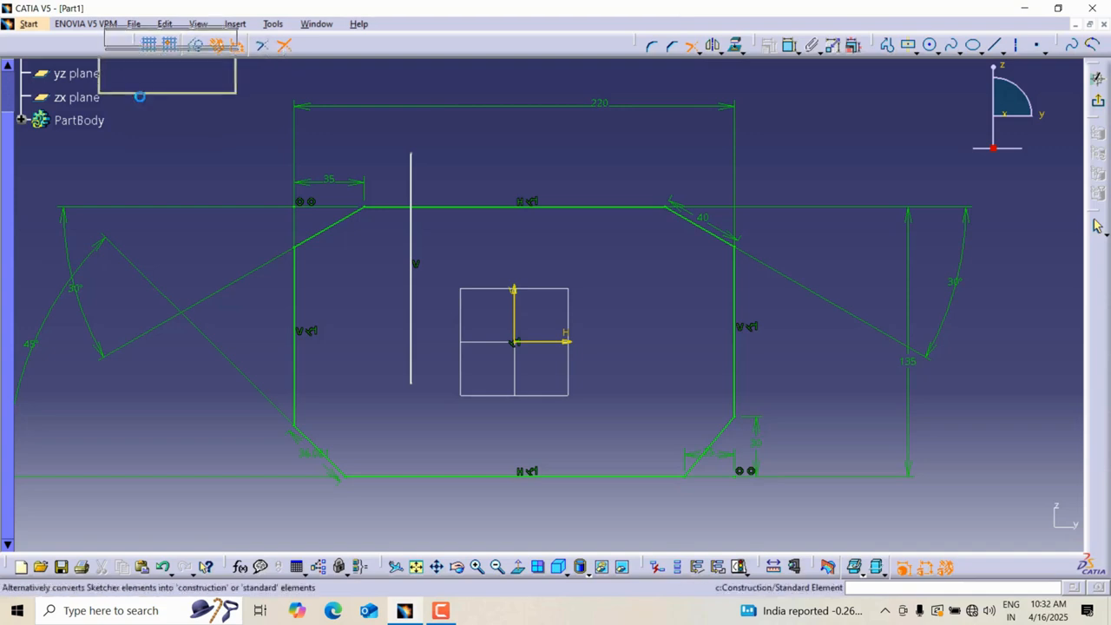
pyautogui.moveTo(238, 87); pyautogui.dragTo(246, 49)
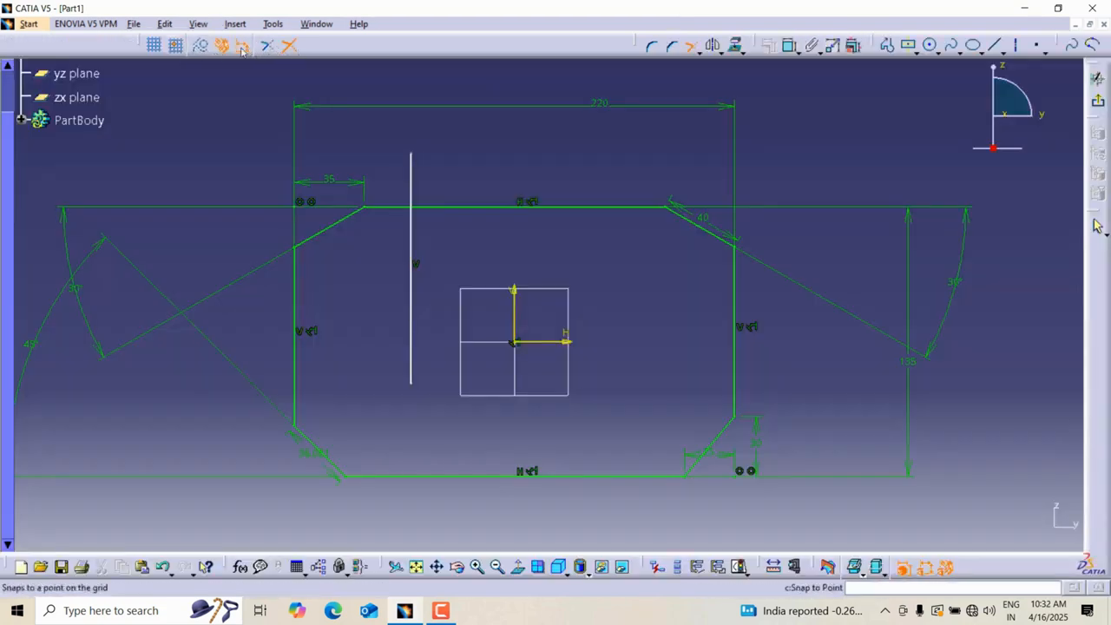
pyautogui.click(289, 48)
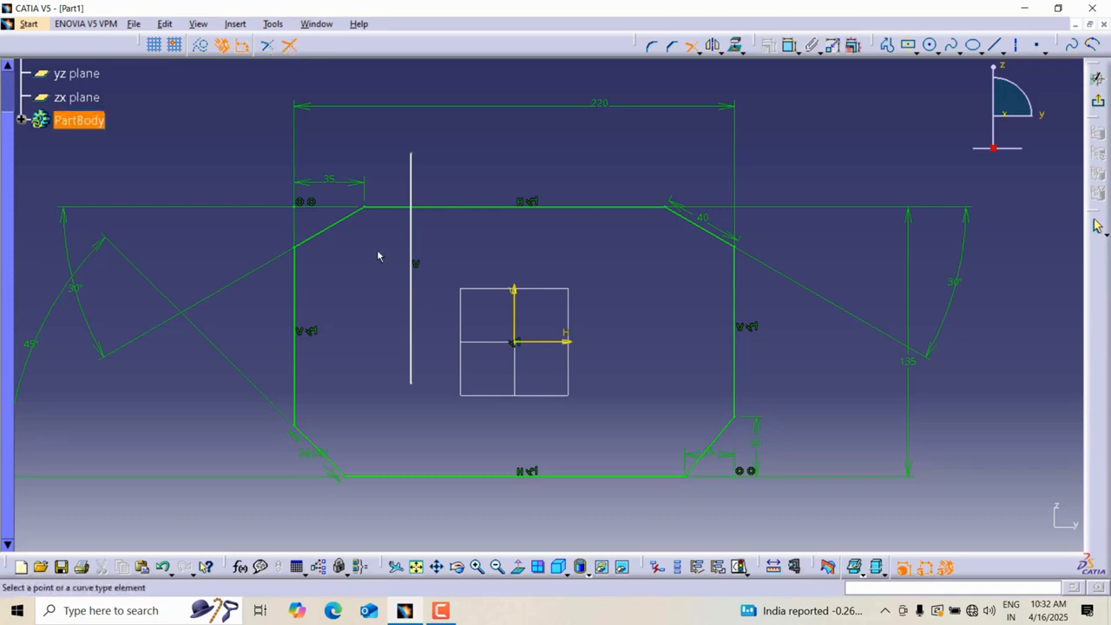
pyautogui.click(411, 364)
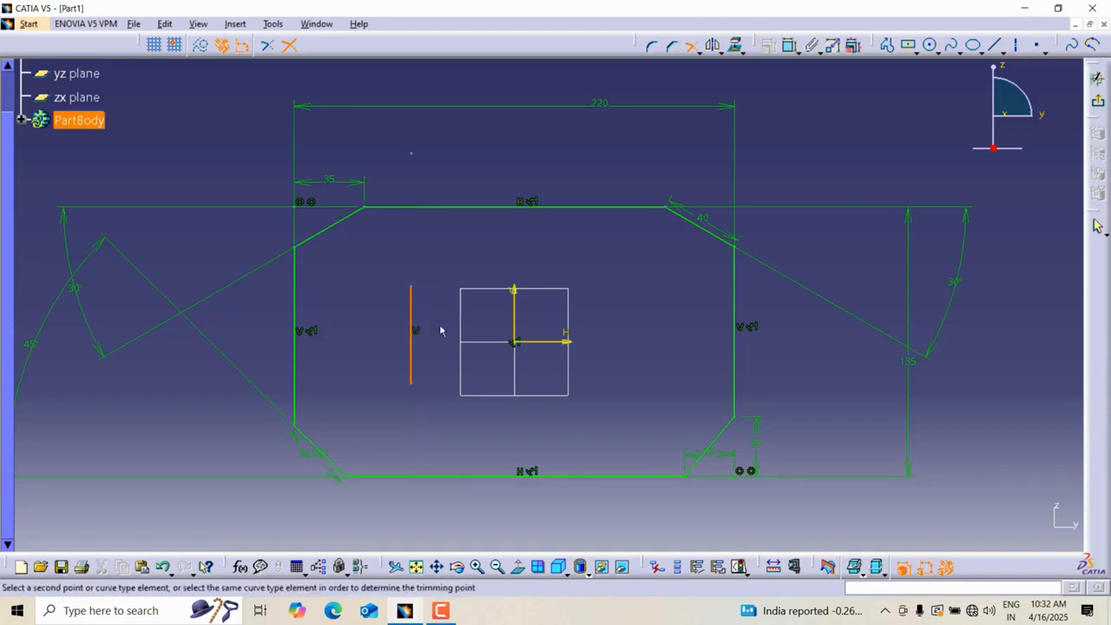
pyautogui.click(441, 477)
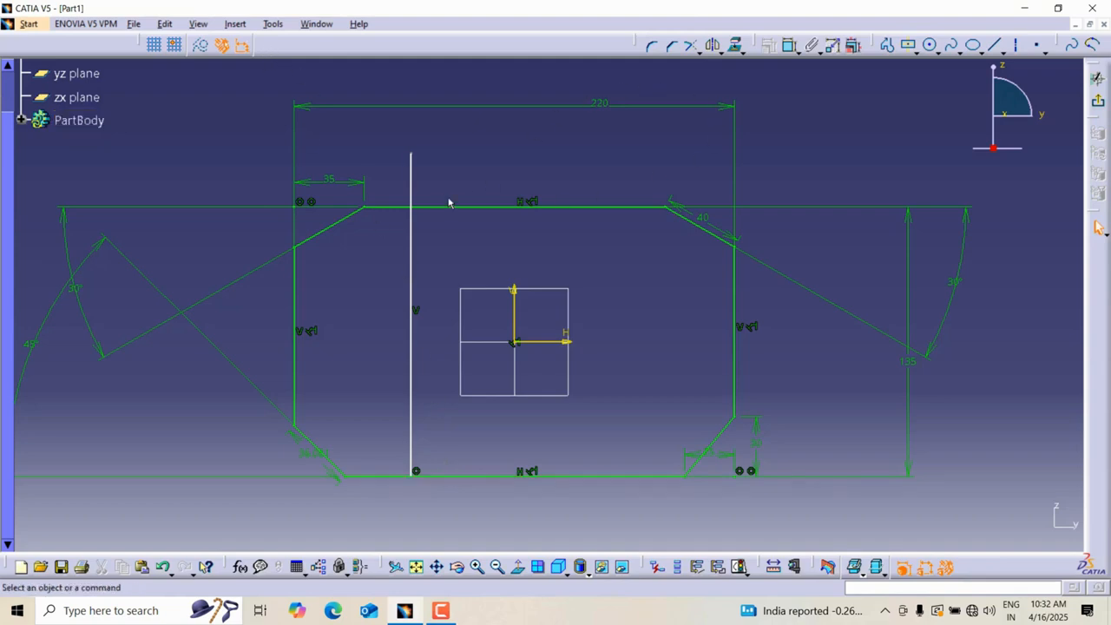
# Break the vertical line into two segments at a point below the top edge.
pyautogui.click(698, 52)
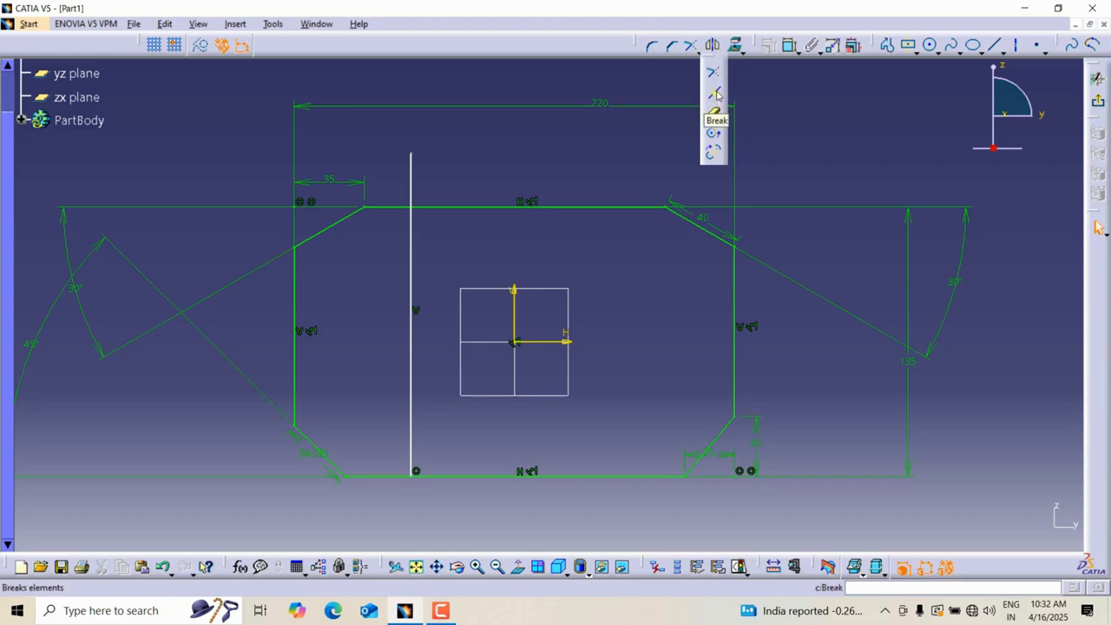
pyautogui.click(715, 94)
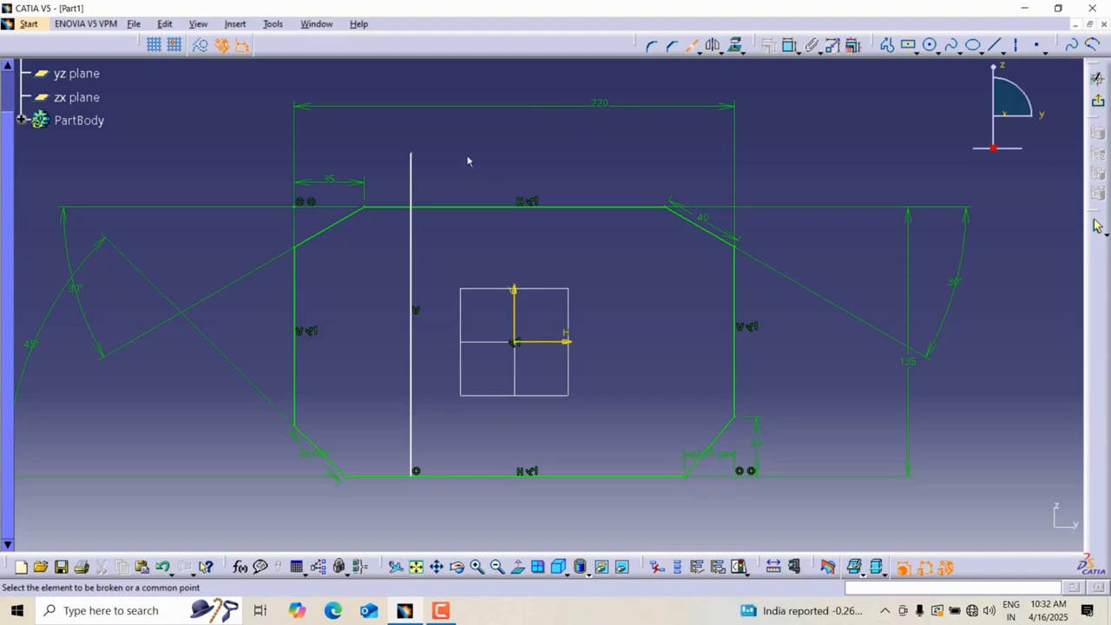
pyautogui.click(413, 175)
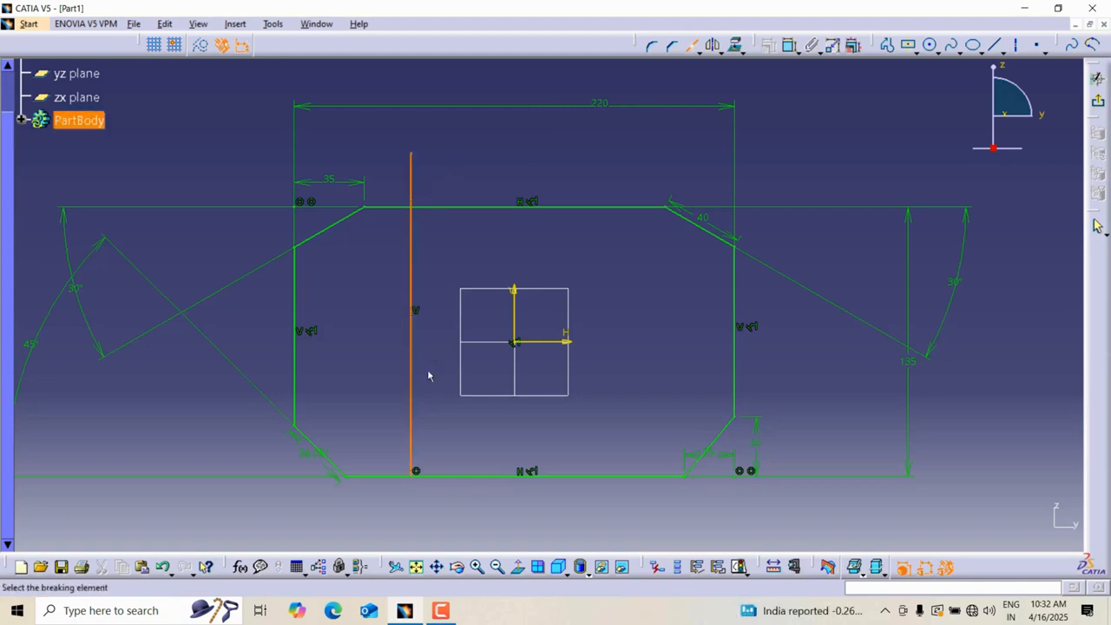
pyautogui.click(417, 292)
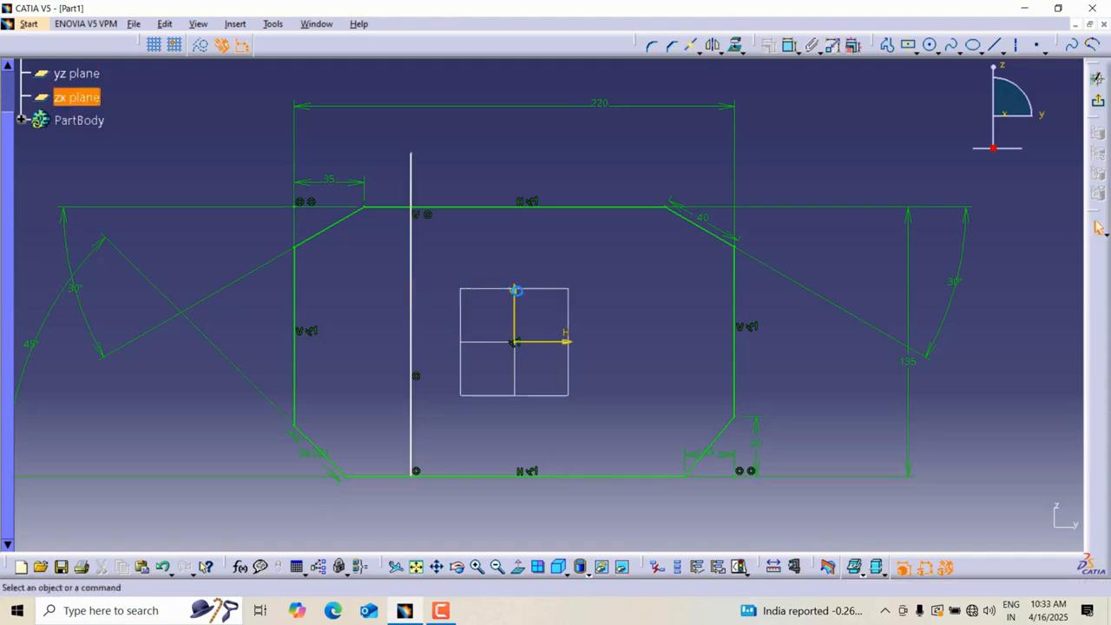
pyautogui.click(413, 272)
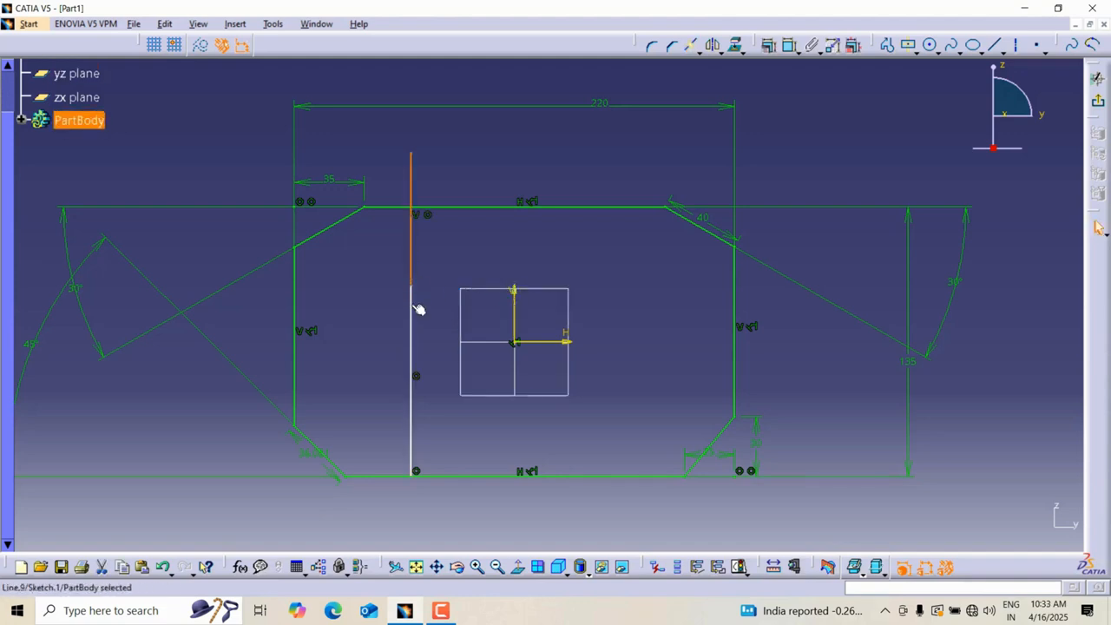
pyautogui.click(418, 310)
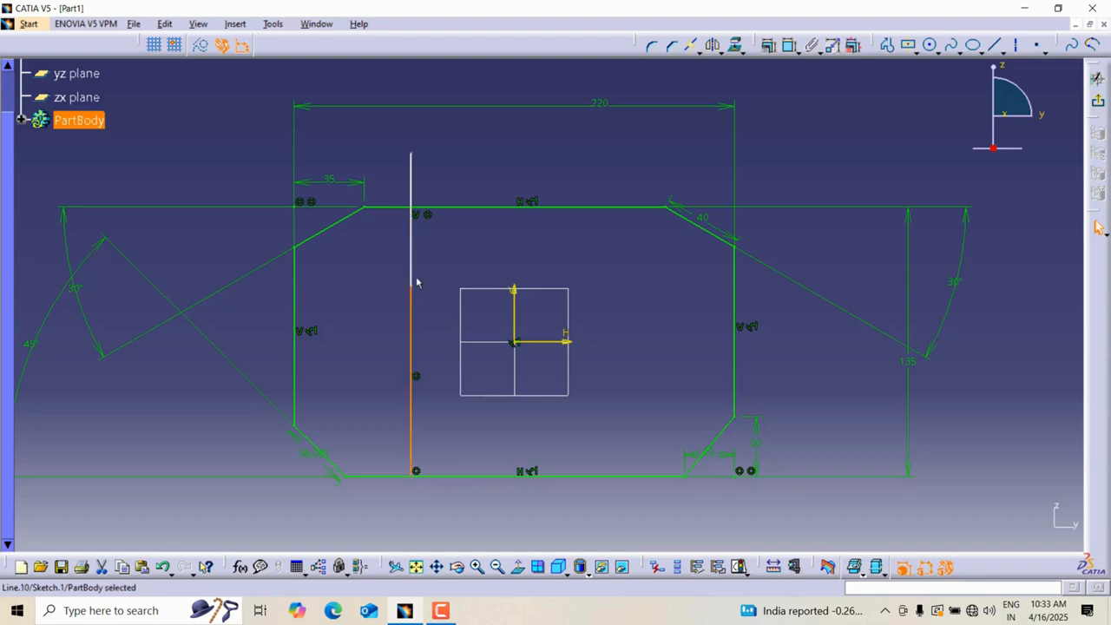
pyautogui.click(415, 272)
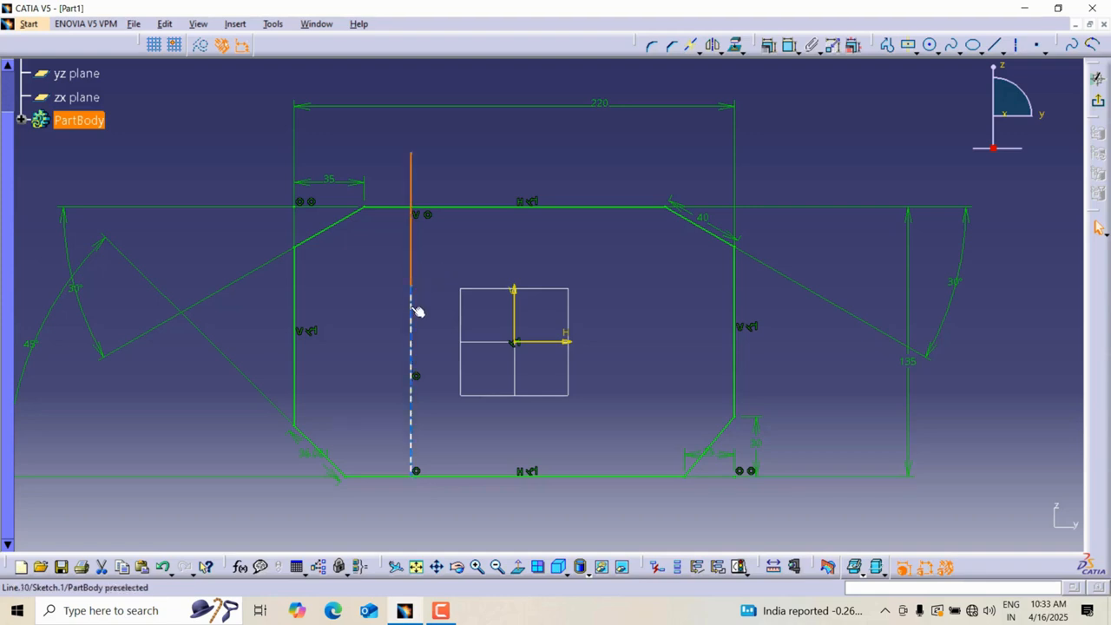
# Break the lower segment of the vertical line again at a second point.
pyautogui.click(694, 48)
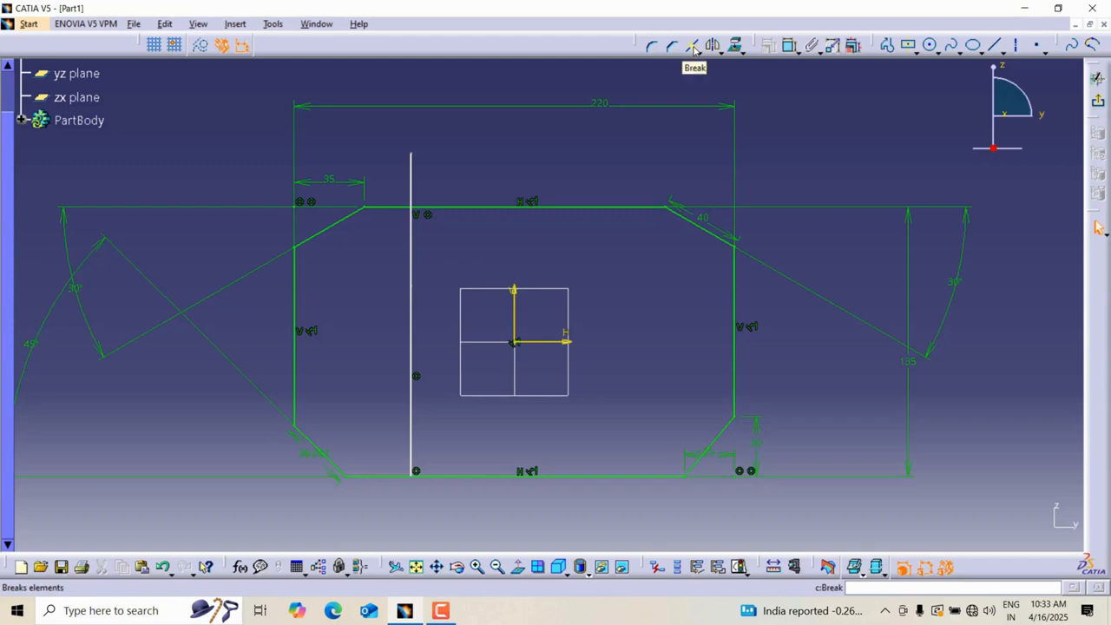
pyautogui.click(694, 48)
pyautogui.click(414, 337)
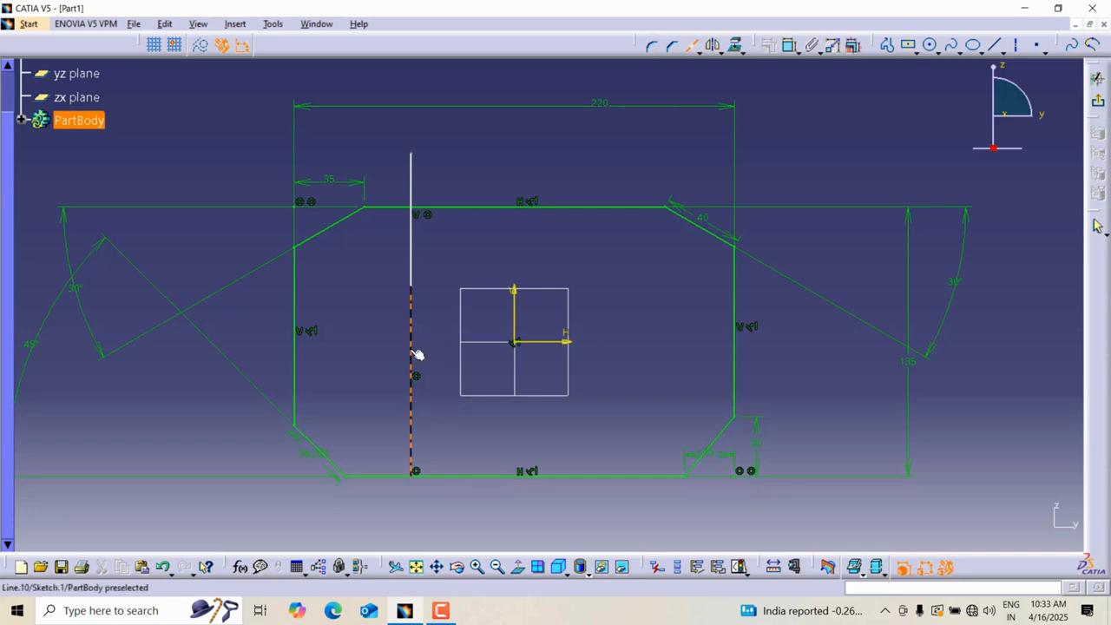
pyautogui.click(417, 354)
pyautogui.click(421, 336)
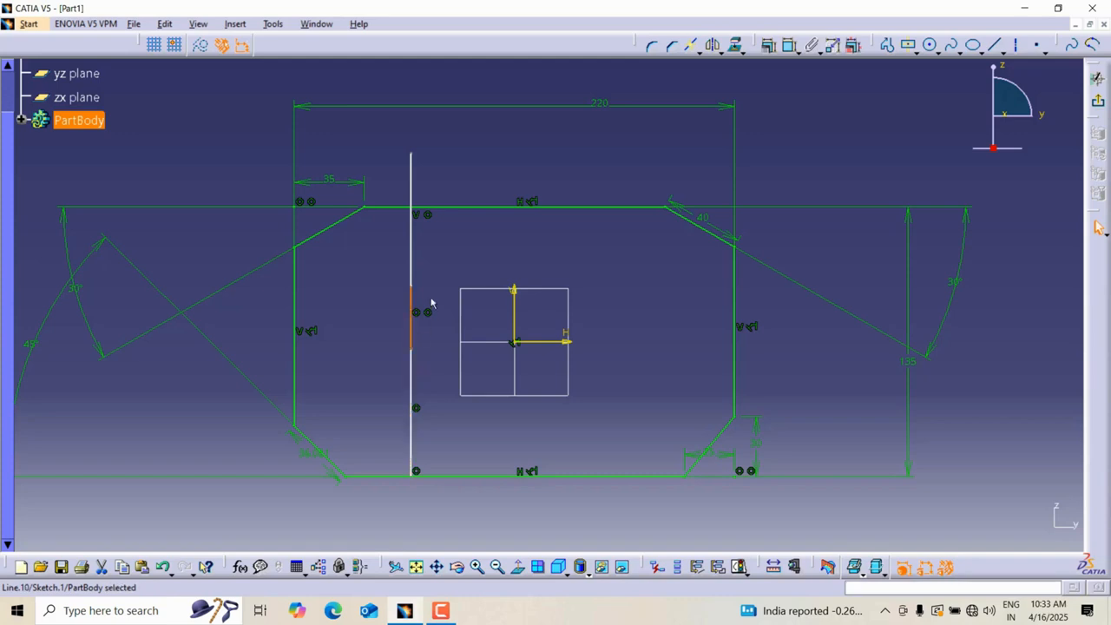
pyautogui.click(422, 376)
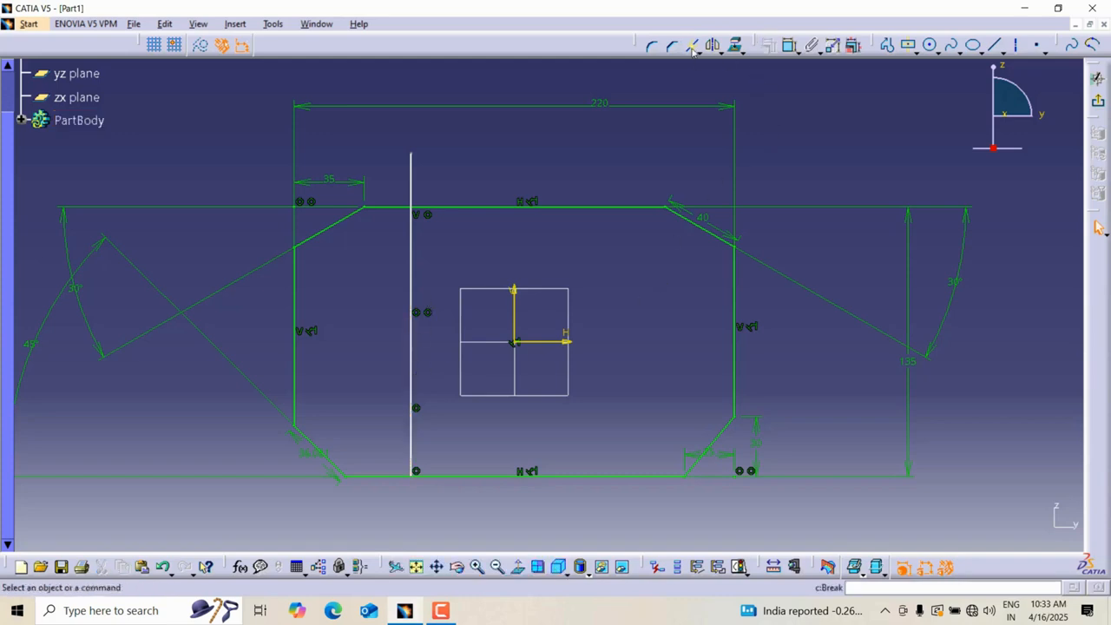
# Quick-trim the portion of the vertical line sticking out above the profile's top edge.
pyautogui.moveTo(685, 119)
pyautogui.mouseDown(button='middle')
pyautogui.moveTo(640, 159)
pyautogui.moveTo(690, 194)
pyautogui.moveTo(659, 172)
pyautogui.moveTo(660, 191)
pyautogui.moveTo(596, 203)
pyautogui.moveTo(596, 183)
pyautogui.moveTo(638, 178)
pyautogui.moveTo(638, 164)
pyautogui.moveTo(680, 146)
pyautogui.moveTo(719, 150)
pyautogui.mouseUp(button='middle')
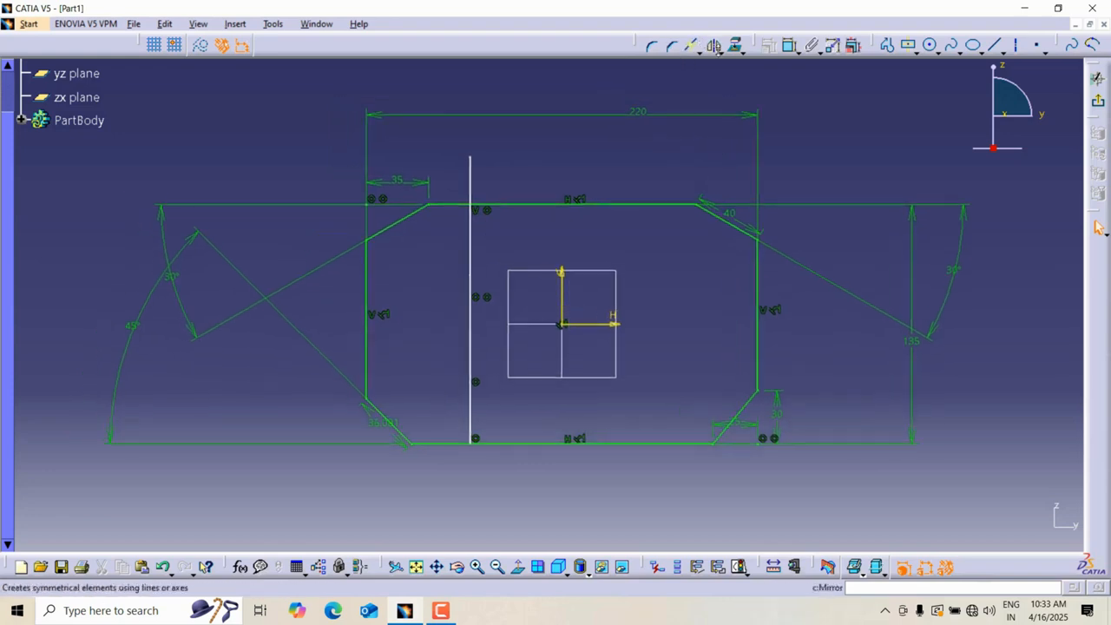
pyautogui.click(699, 50)
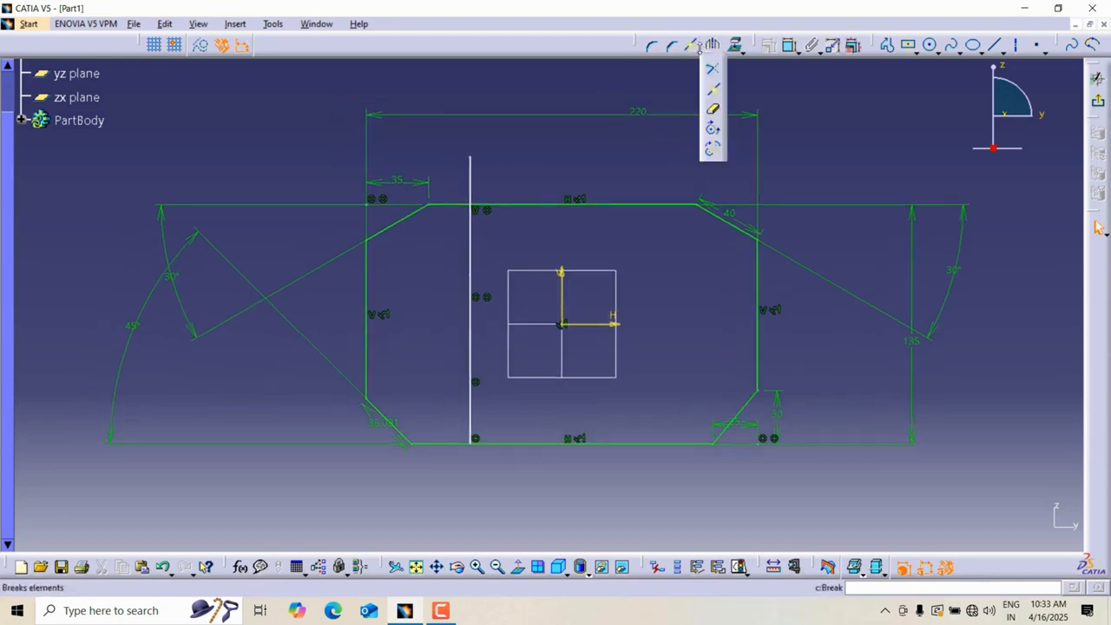
pyautogui.click(714, 111)
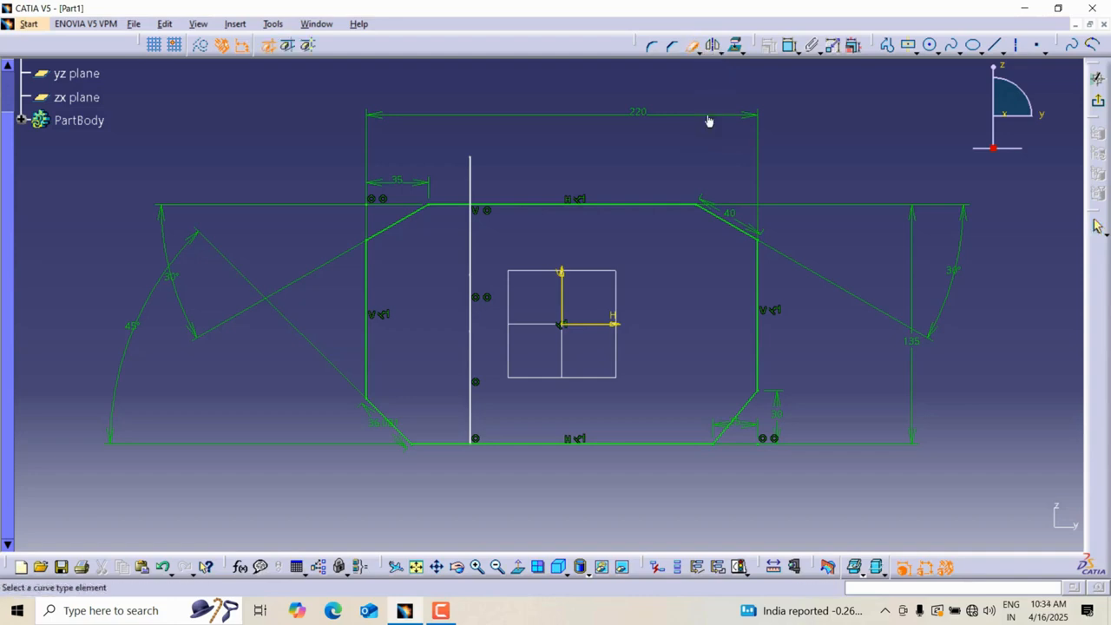
pyautogui.click(474, 176)
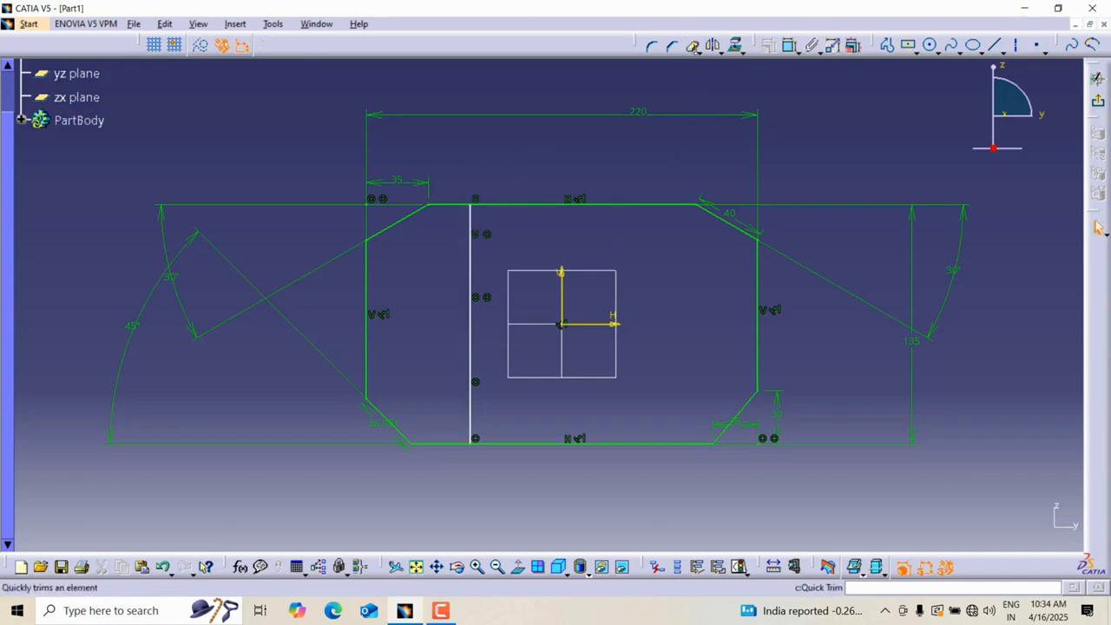
# Quick-trim away all remaining segments of the vertical line in repeat mode.
pyautogui.doubleClick(693, 48)
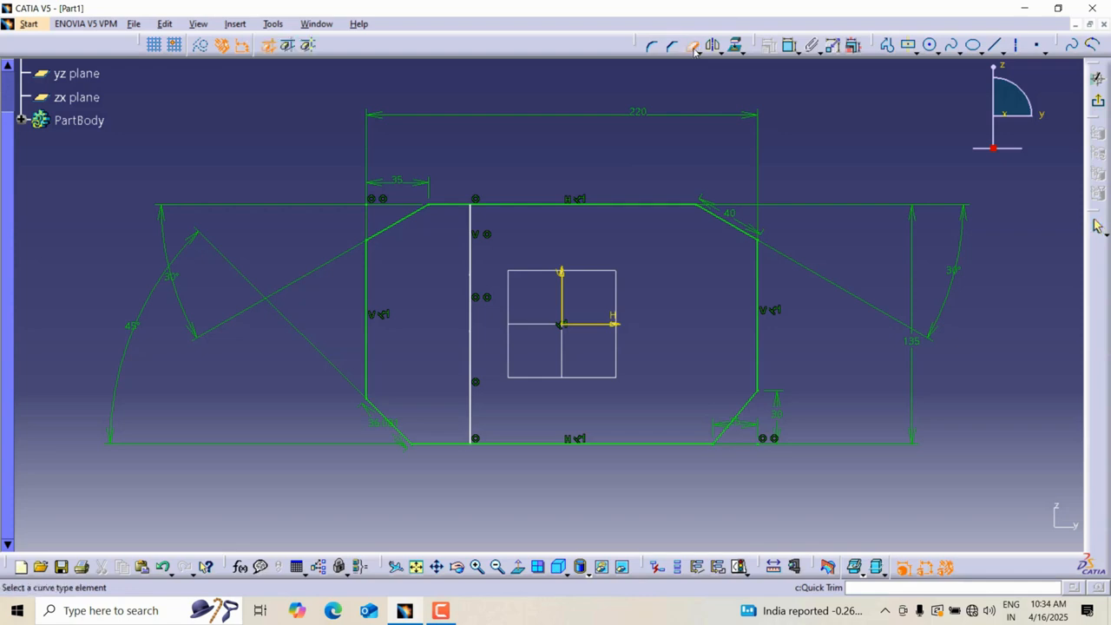
pyautogui.click(470, 252)
pyautogui.click(471, 295)
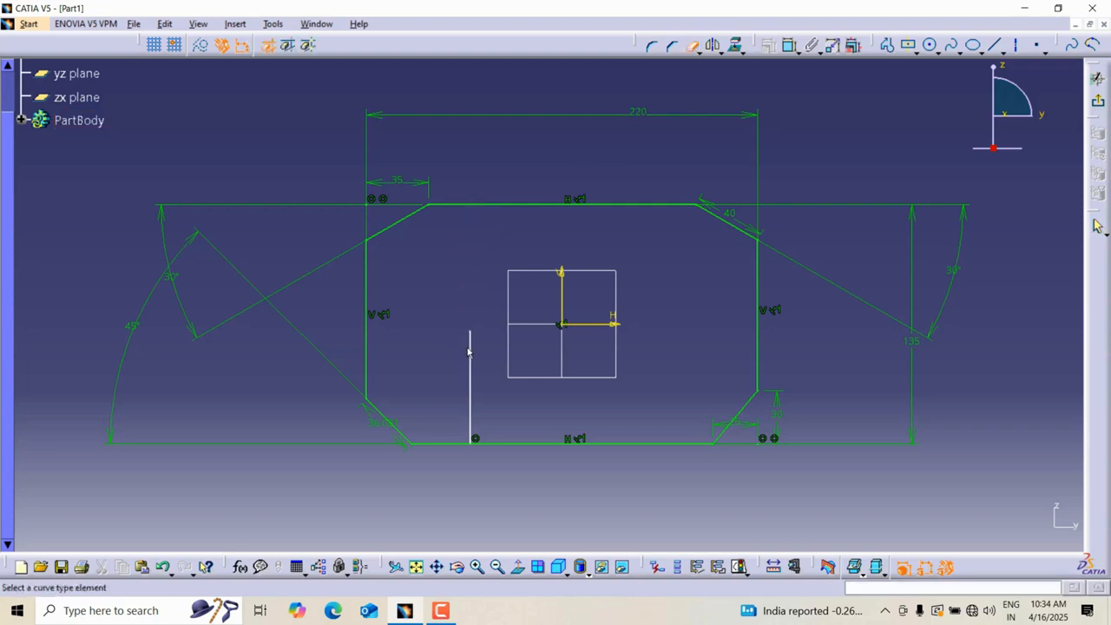
pyautogui.click(470, 351)
# Try quick-trimming the top-left chamfer and the top edge of the profile, then undo both trims.
pyautogui.click(405, 226)
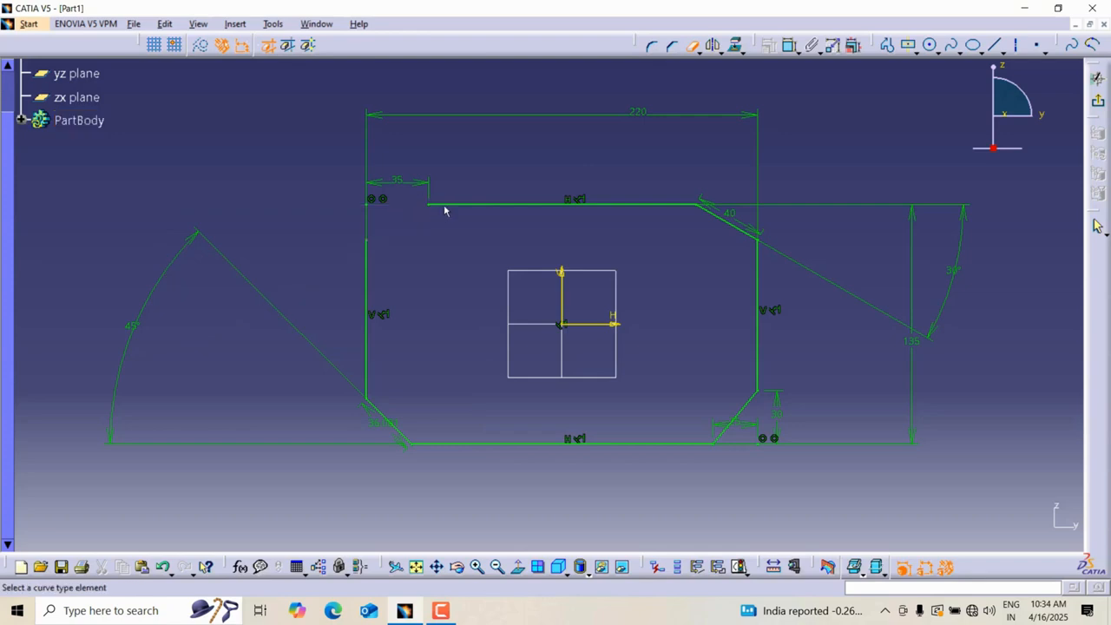
pyautogui.click(446, 207)
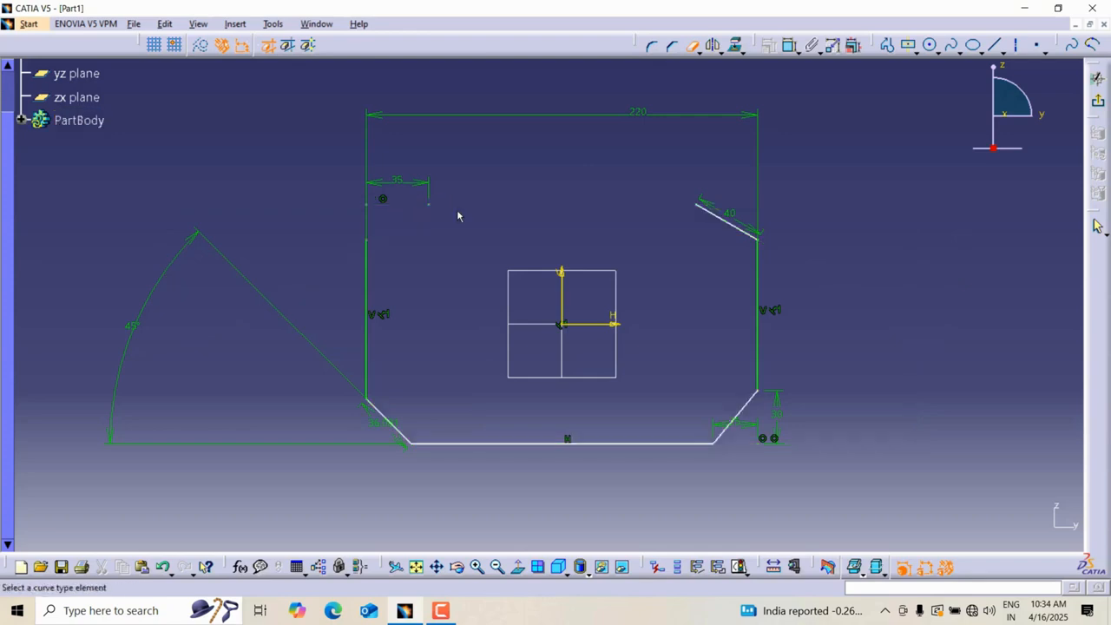
pyautogui.click(699, 51)
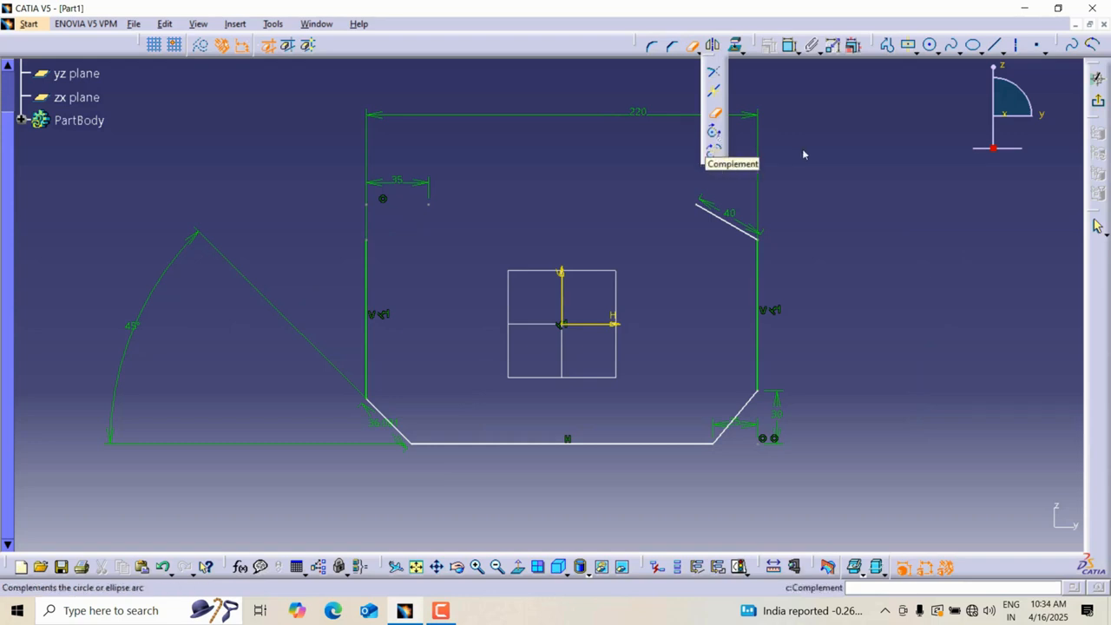
pyautogui.press('Escape')
pyautogui.hotkey('ctrl', 'z')
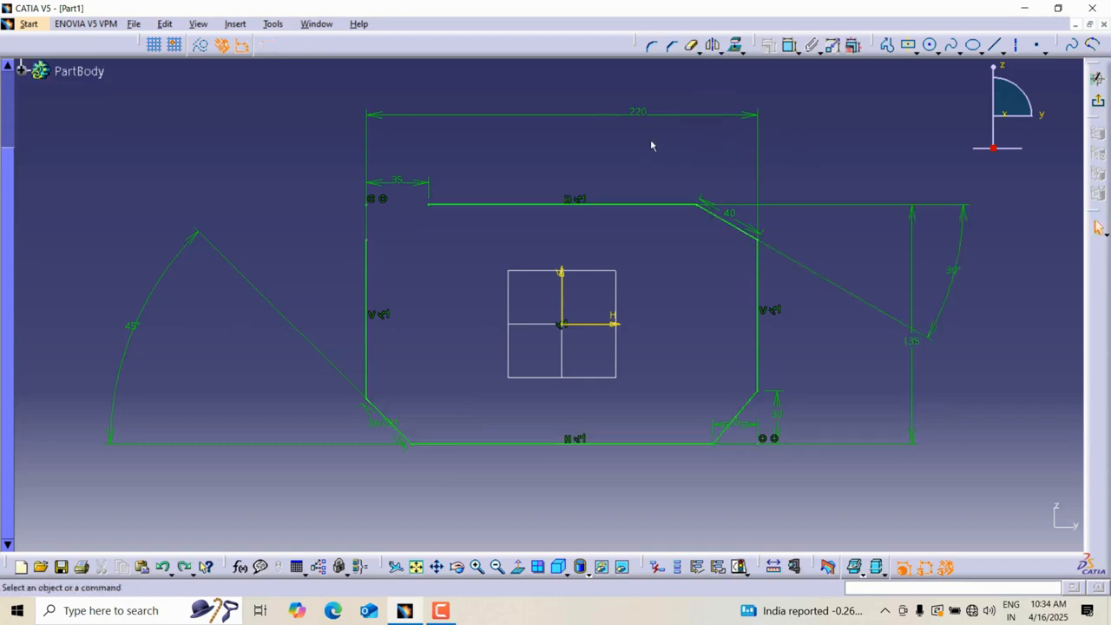
pyautogui.hotkey('ctrl', 'z')
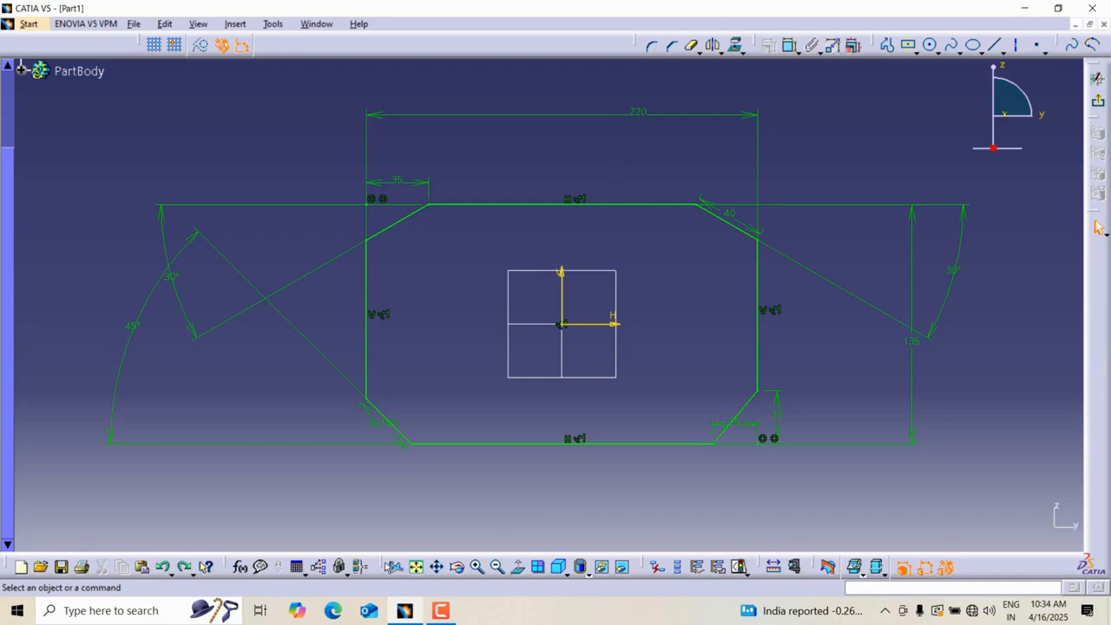
pyautogui.moveTo(383, 566); pyautogui.dragTo(402, 492)
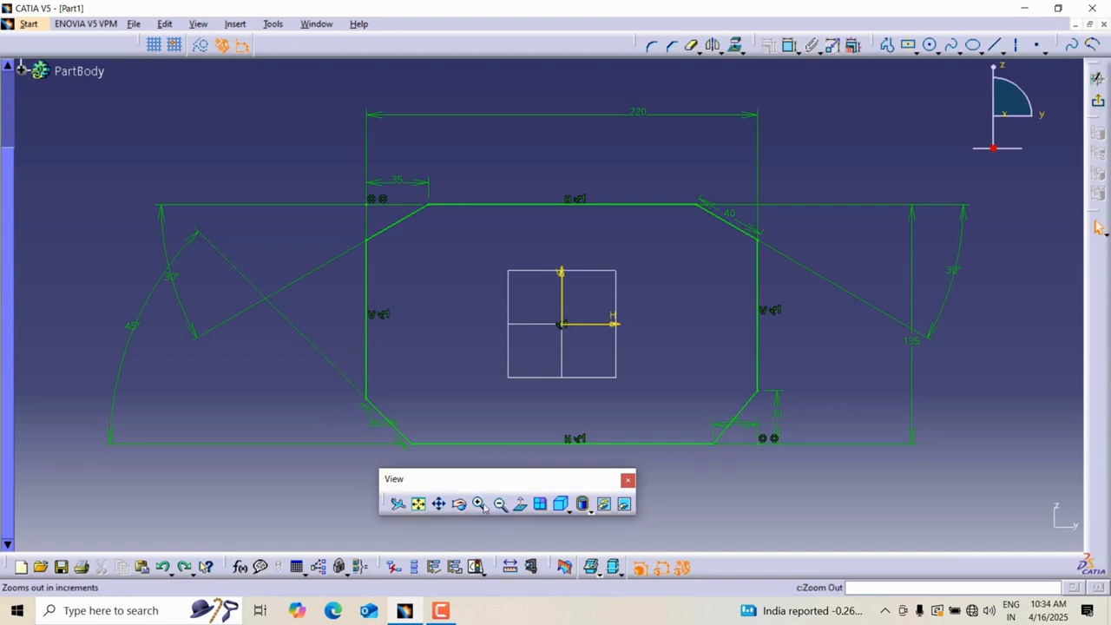
pyautogui.moveTo(431, 483); pyautogui.dragTo(436, 567)
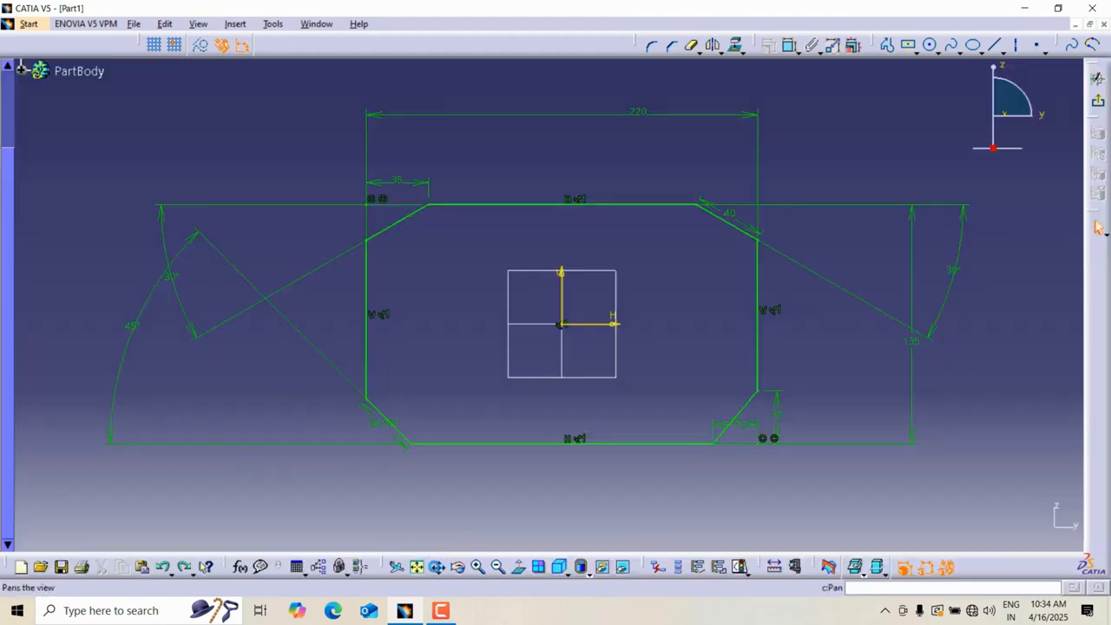
pyautogui.click(478, 567)
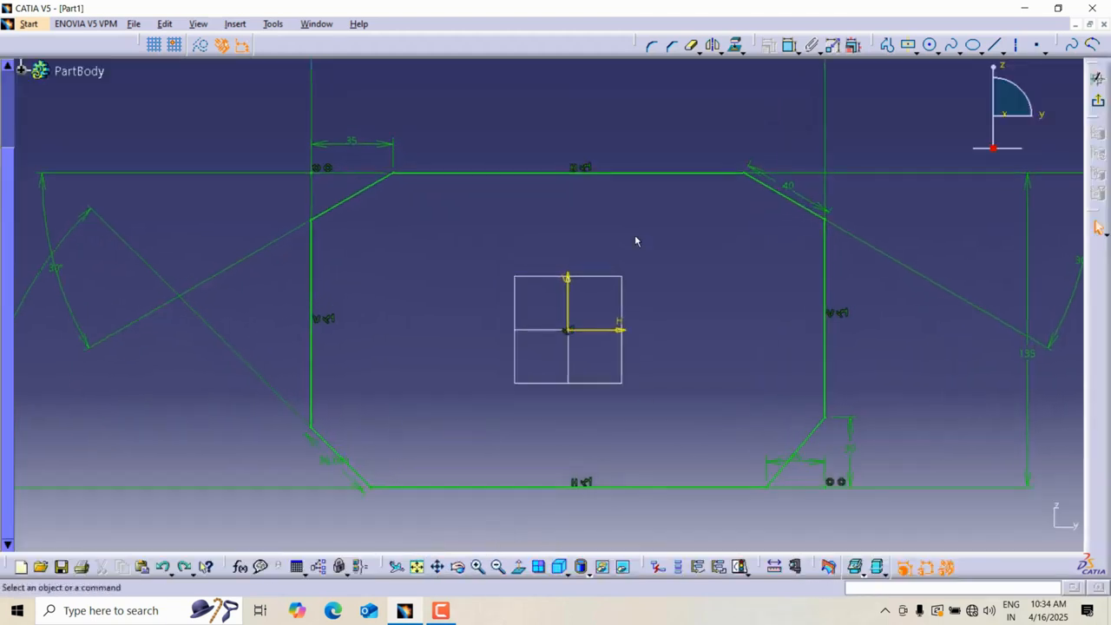
pyautogui.moveTo(636, 236)
pyautogui.keyDown('ctrl'); pyautogui.mouseDown(button='middle')
pyautogui.moveTo(639, 248)
pyautogui.moveTo(657, 238)
pyautogui.mouseUp(button='middle'); pyautogui.keyUp('ctrl')
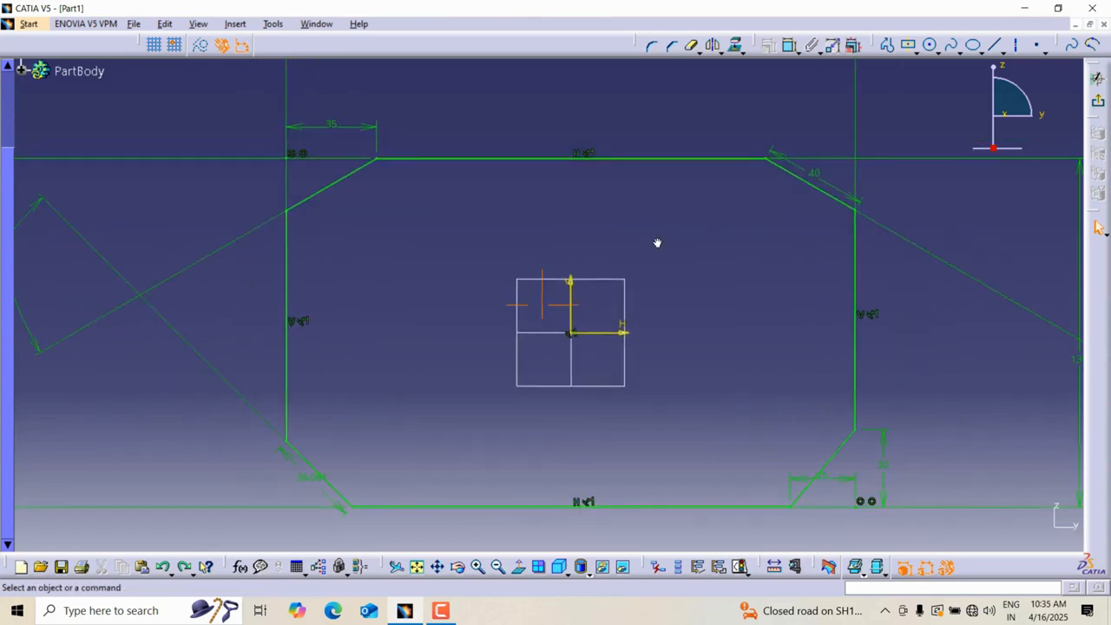
# Sketch an arc of about 68 mm radius to the right of the profile.
pyautogui.moveTo(657, 243)
pyautogui.mouseDown(button='middle')
pyautogui.moveTo(655, 313)
pyautogui.moveTo(670, 244)
pyautogui.moveTo(665, 310)
pyautogui.moveTo(693, 261)
pyautogui.moveTo(689, 285)
pyautogui.mouseUp(button='middle')
pyautogui.middleClick(683, 246)
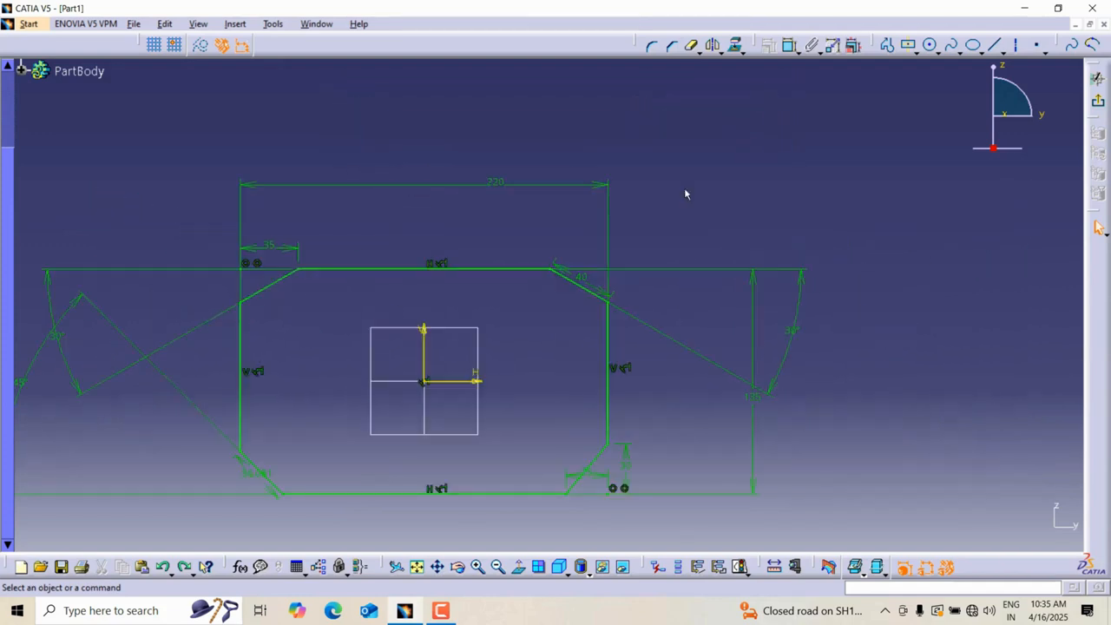
pyautogui.middleClick(687, 189)
pyautogui.moveTo(687, 194)
pyautogui.mouseDown(button='middle')
pyautogui.moveTo(687, 245)
pyautogui.moveTo(698, 187)
pyautogui.moveTo(692, 256)
pyautogui.moveTo(704, 182)
pyautogui.moveTo(700, 249)
pyautogui.moveTo(714, 187)
pyautogui.moveTo(715, 218)
pyautogui.moveTo(715, 188)
pyautogui.moveTo(794, 158)
pyautogui.moveTo(809, 139)
pyautogui.moveTo(799, 174)
pyautogui.moveTo(807, 142)
pyautogui.mouseUp(button='middle')
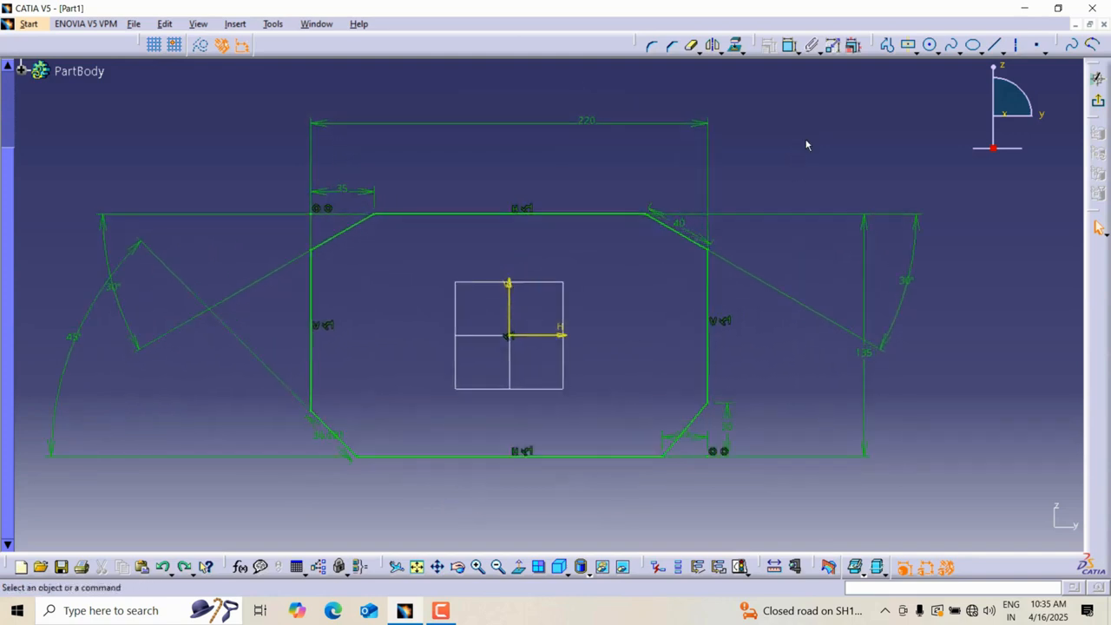
pyautogui.click(937, 51)
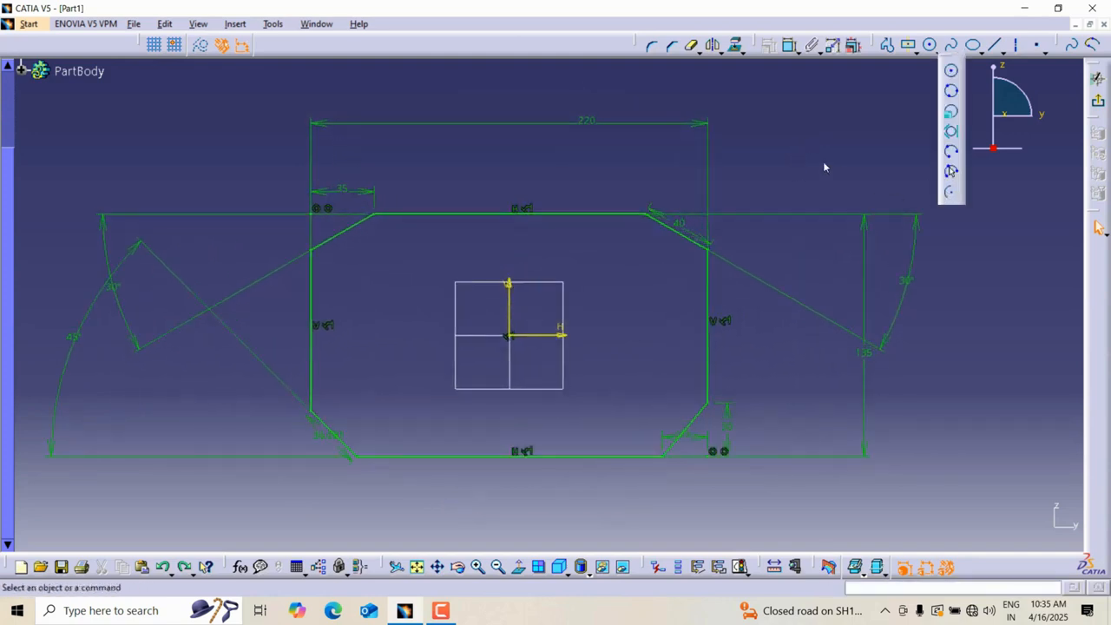
pyautogui.click(742, 258)
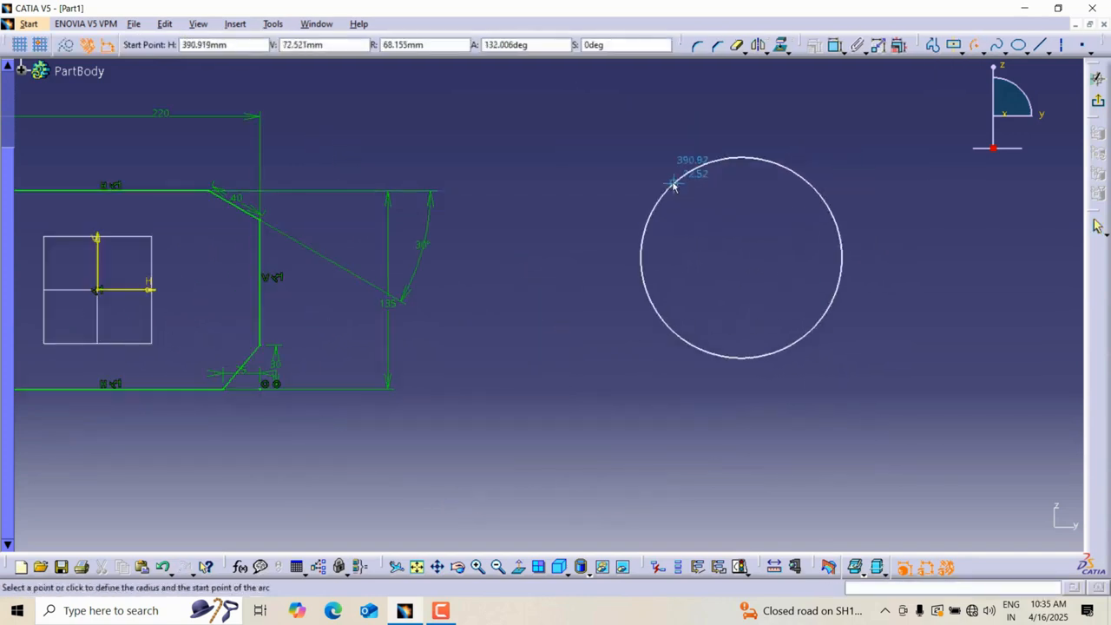
pyautogui.click(633, 164)
pyautogui.click(861, 182)
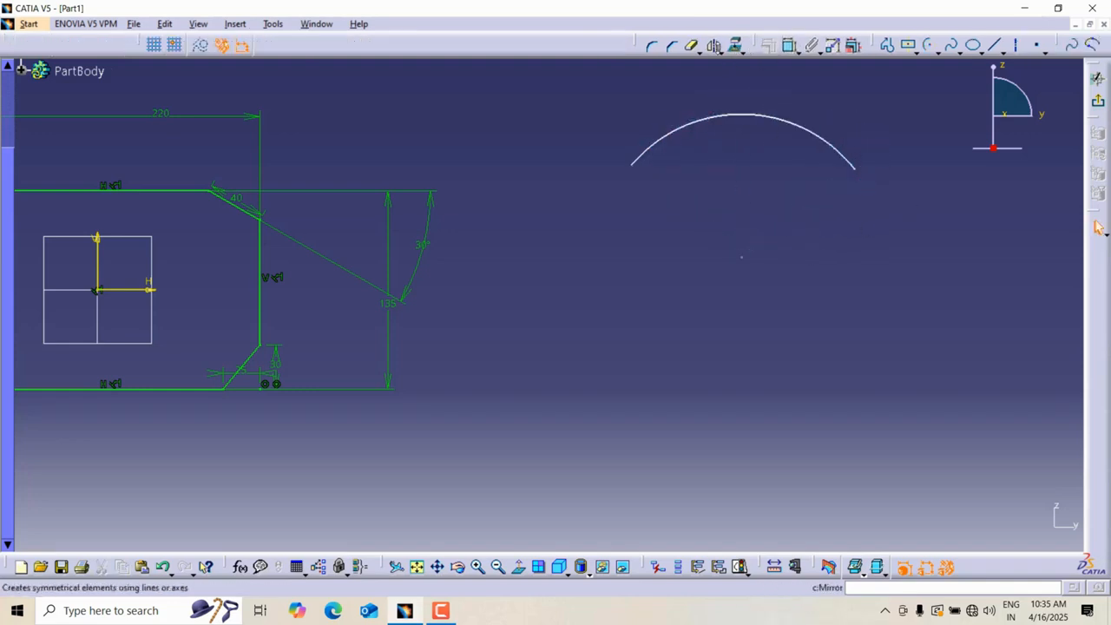
# Close the arc into a full circle with the Close arc tool.
pyautogui.click(723, 52)
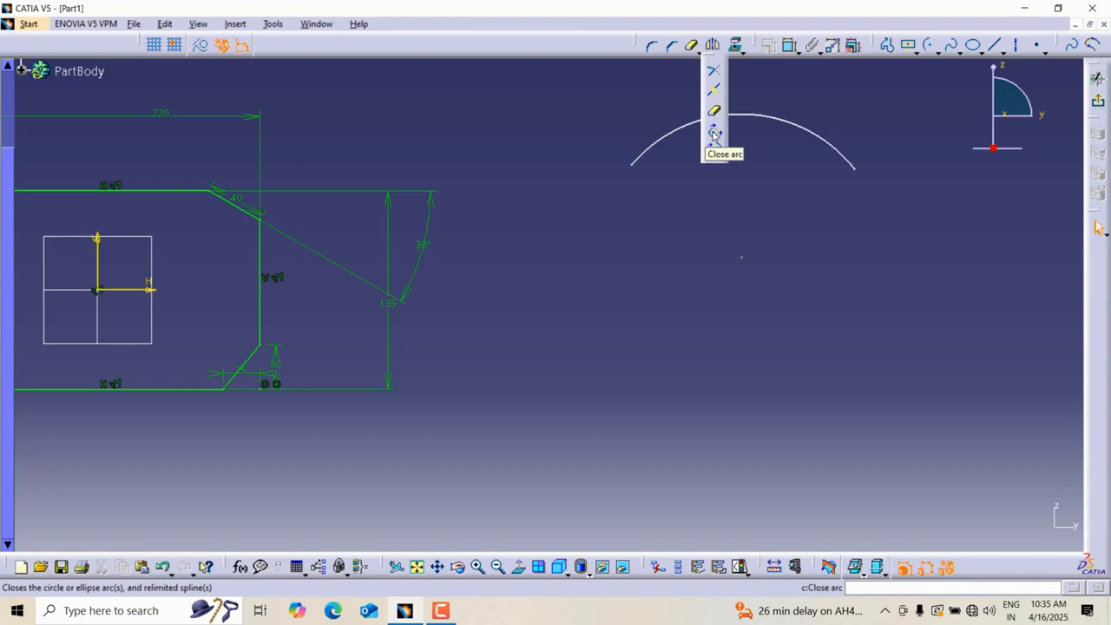
pyautogui.click(713, 133)
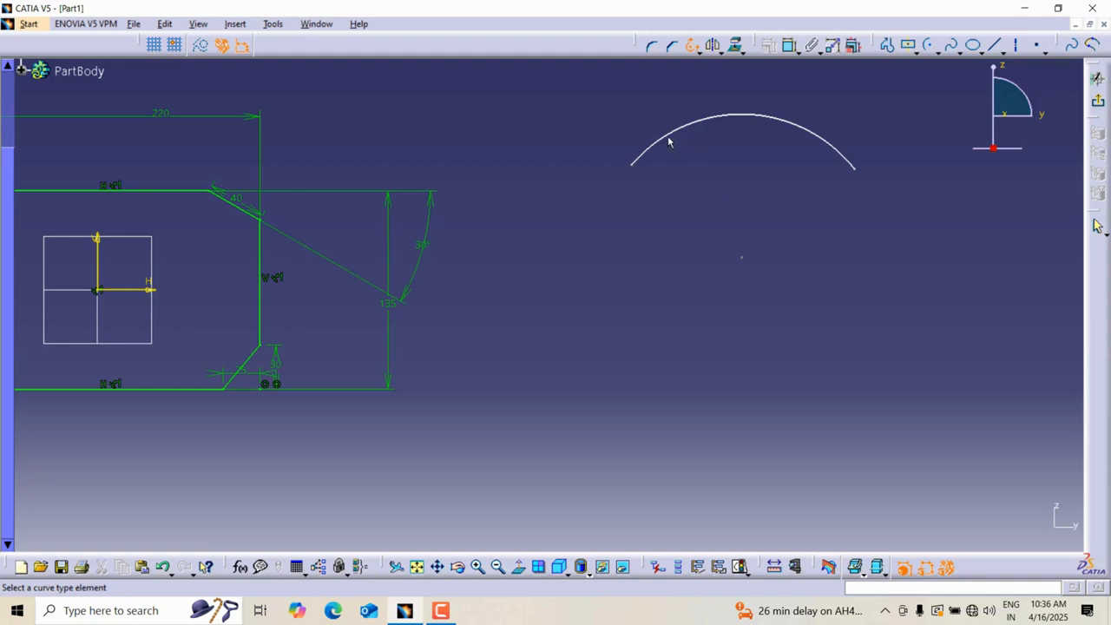
pyautogui.click(670, 141)
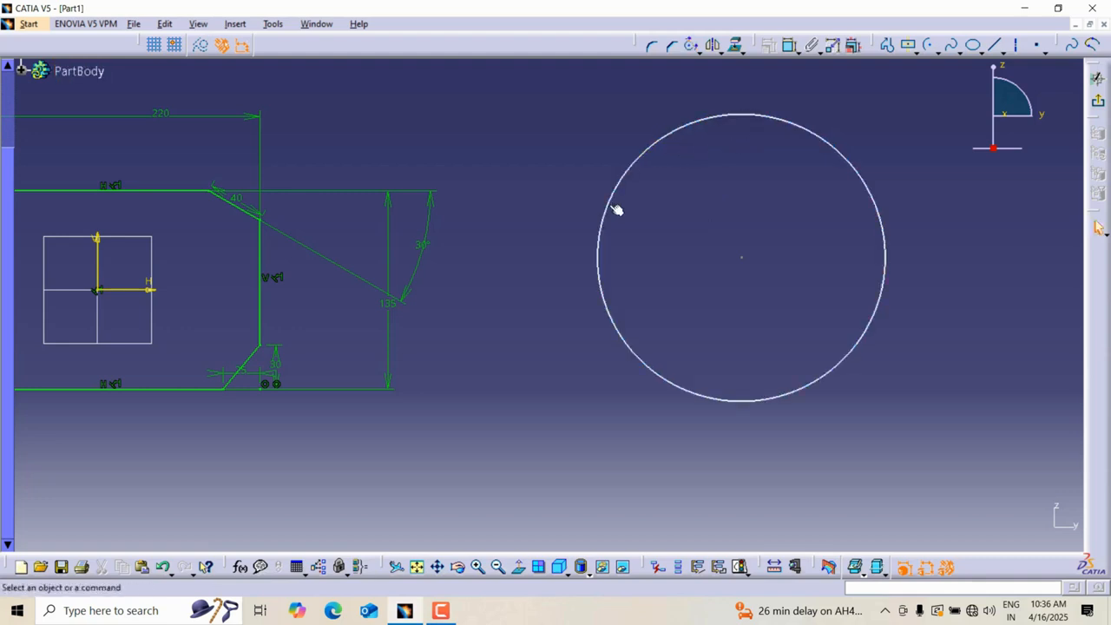
# Add a corner between the top-left chamfer and the profile's top edge.
pyautogui.moveTo(108, 215)
pyautogui.mouseDown(button='middle')
pyautogui.moveTo(407, 243)
pyautogui.moveTo(620, 246)
pyautogui.moveTo(621, 110)
pyautogui.mouseUp(button='middle')
pyautogui.click(653, 51)
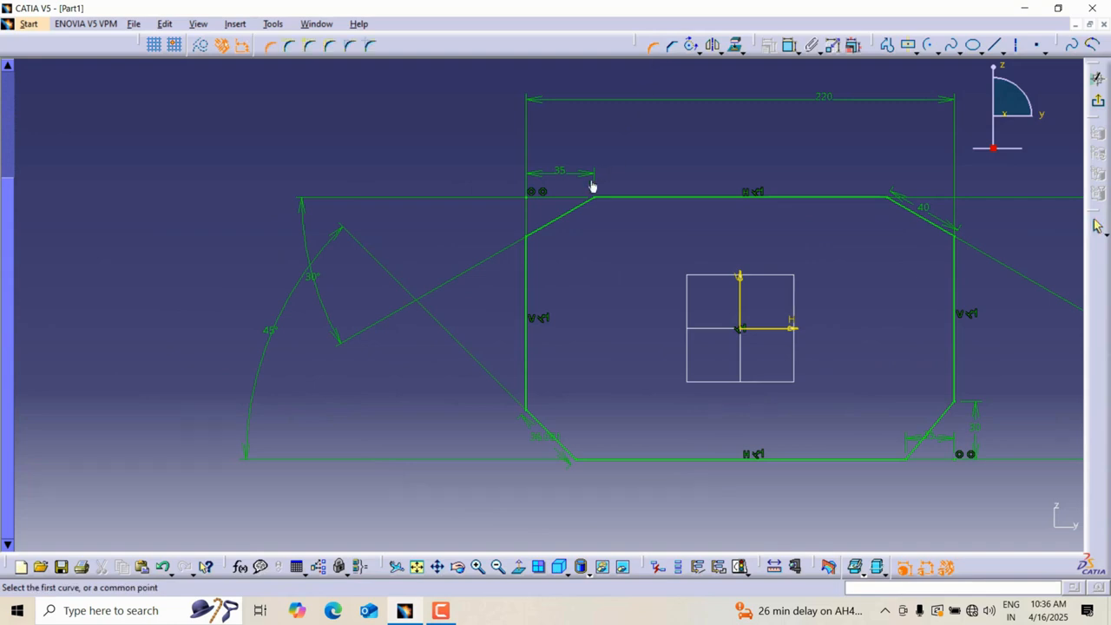
pyautogui.click(614, 203)
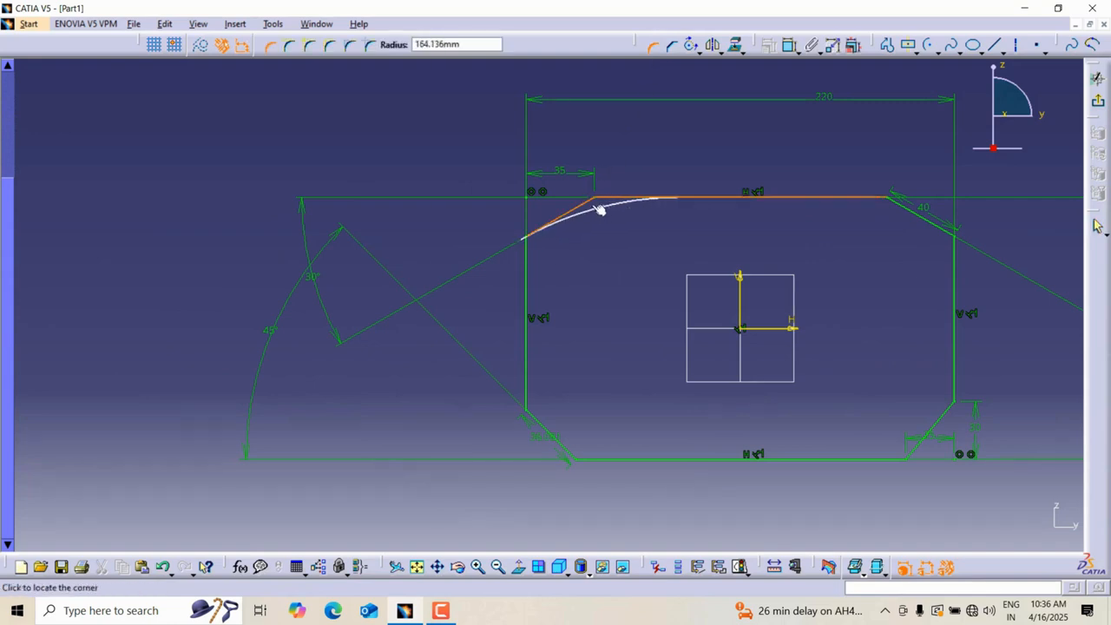
pyautogui.click(602, 207)
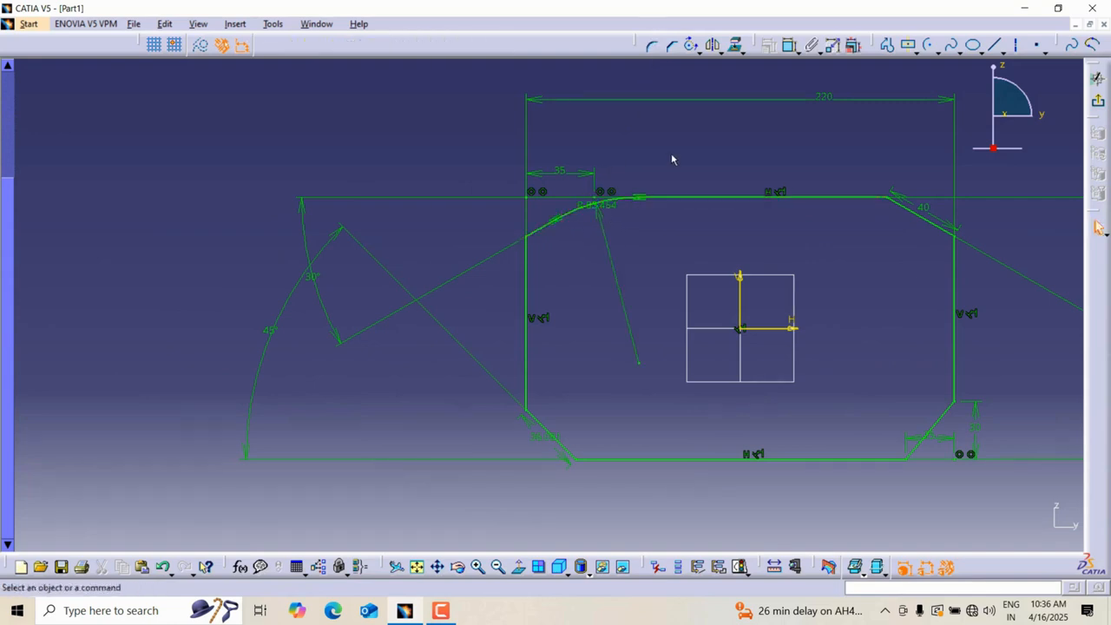
# Close the corner arc into a full circle and remove it.
pyautogui.click(714, 47)
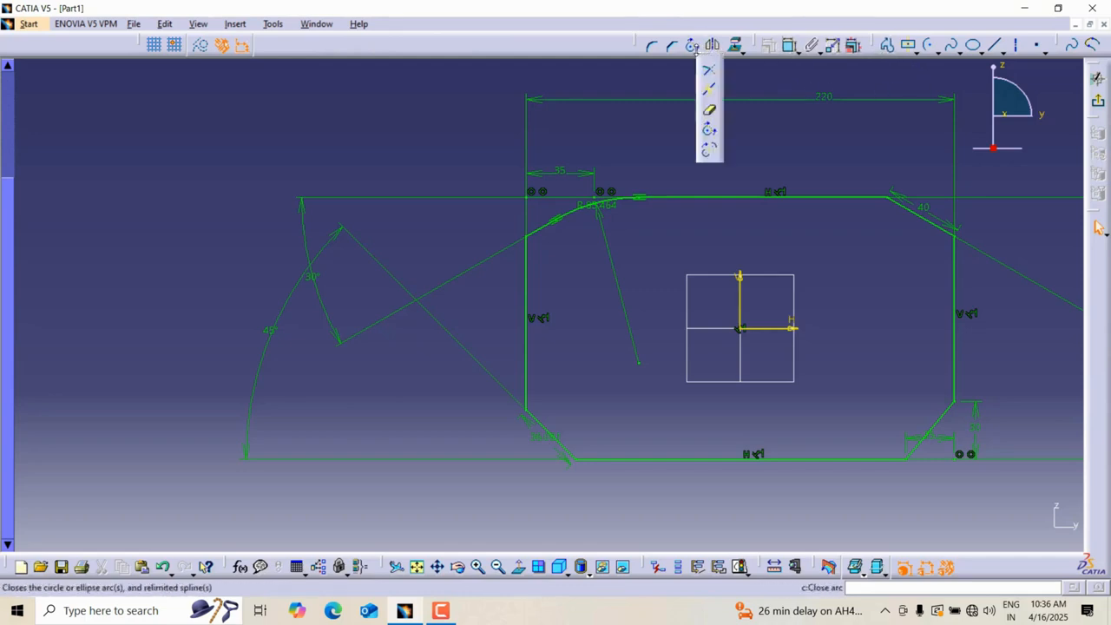
pyautogui.click(711, 134)
pyautogui.click(616, 208)
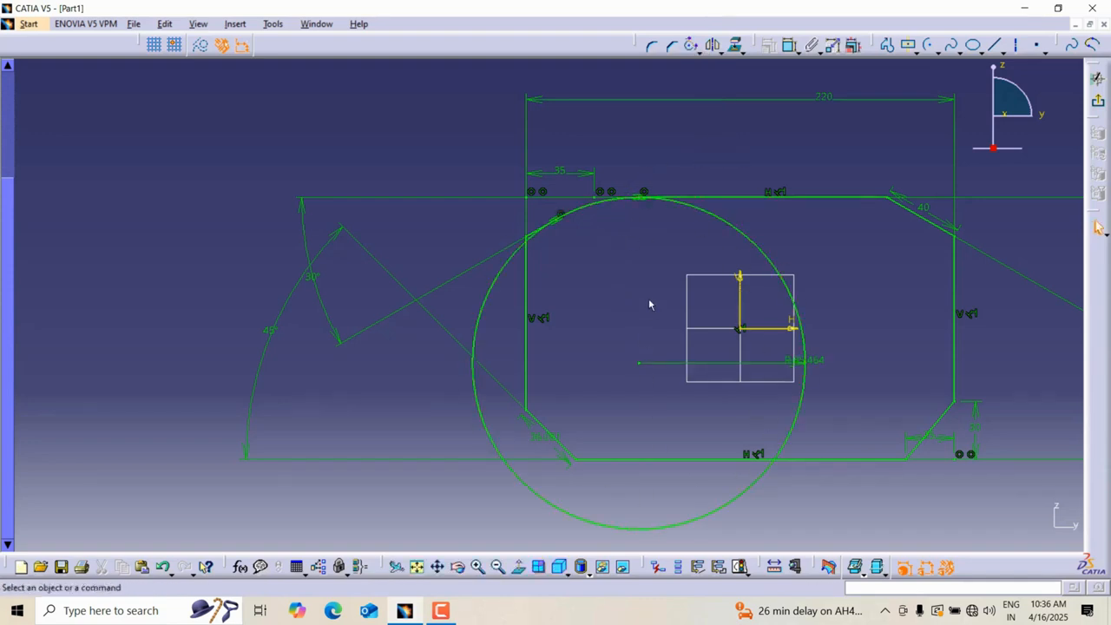
pyautogui.moveTo(649, 298)
pyautogui.mouseDown(button='middle')
pyautogui.moveTo(532, 314)
pyautogui.moveTo(561, 252)
pyautogui.moveTo(573, 312)
pyautogui.mouseUp(button='middle')
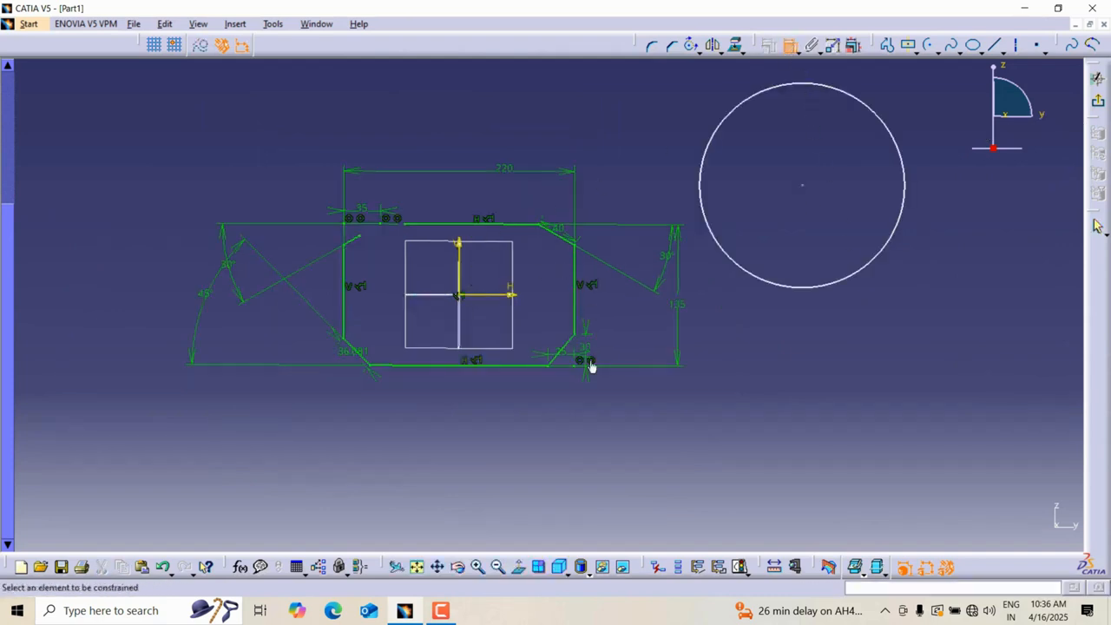
# Dimension the vertical distance from the sketch origin to the circle's centre.
pyautogui.click(521, 571)
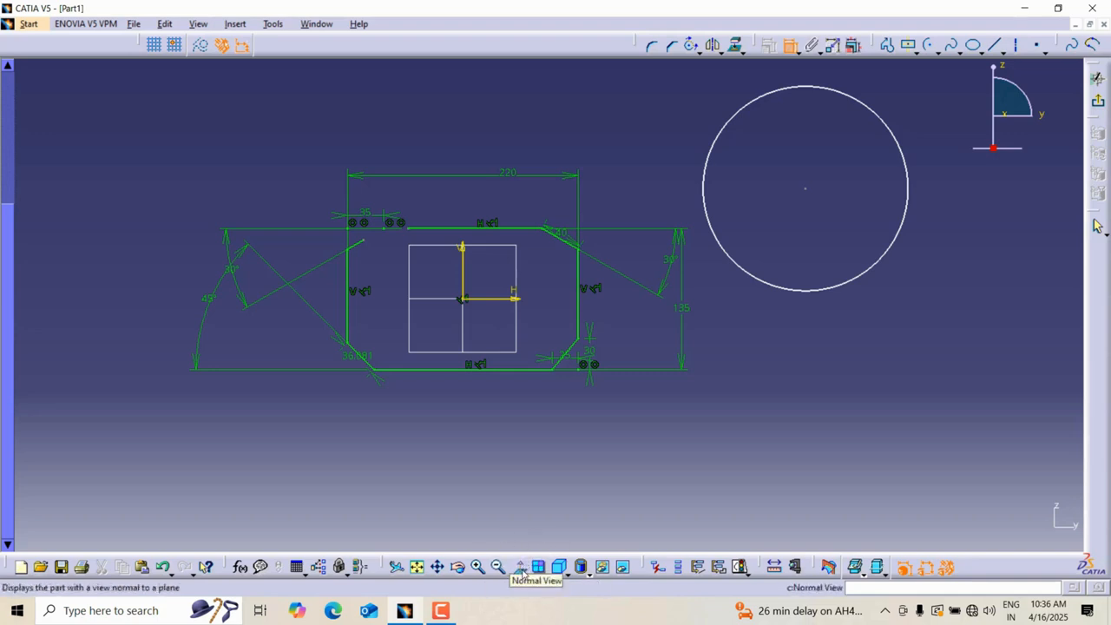
pyautogui.click(462, 308)
pyautogui.click(806, 190)
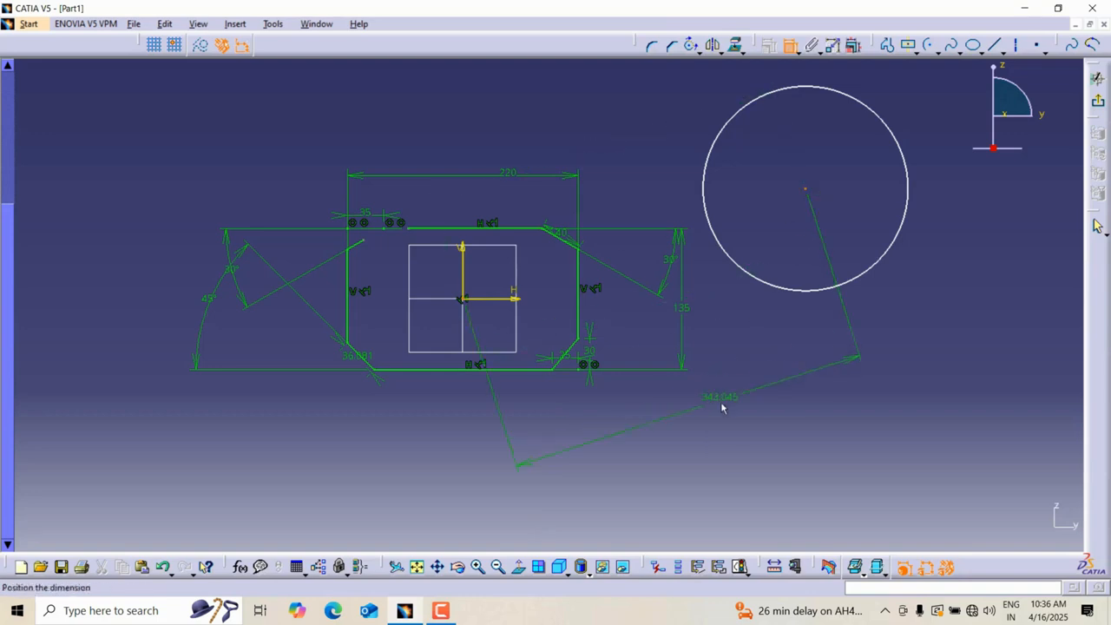
pyautogui.rightClick(723, 405)
pyautogui.click(764, 464)
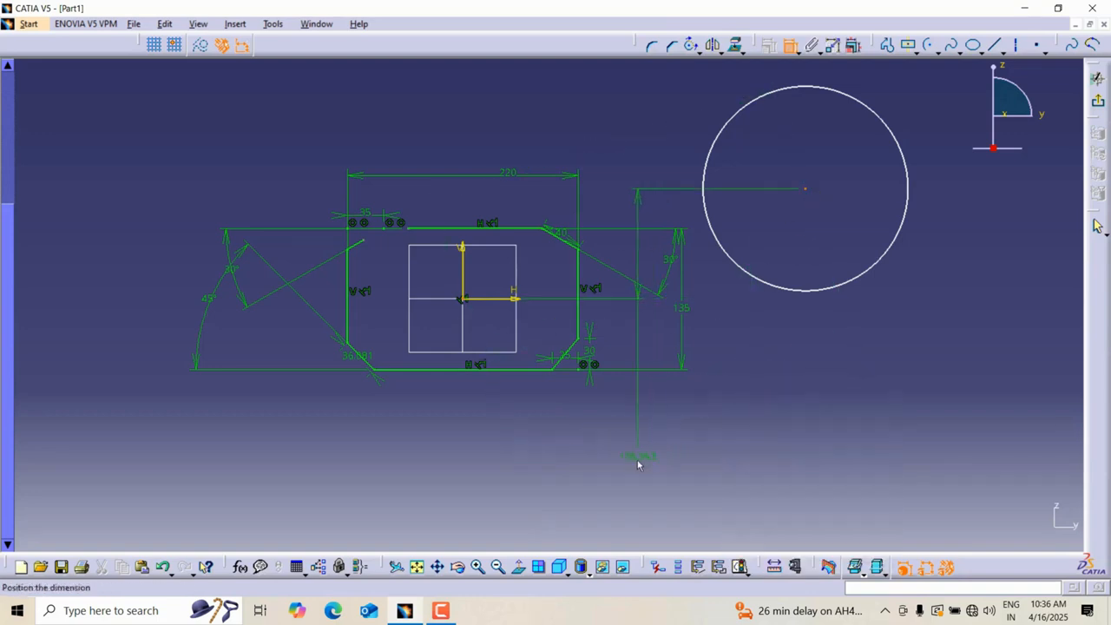
pyautogui.click(939, 330)
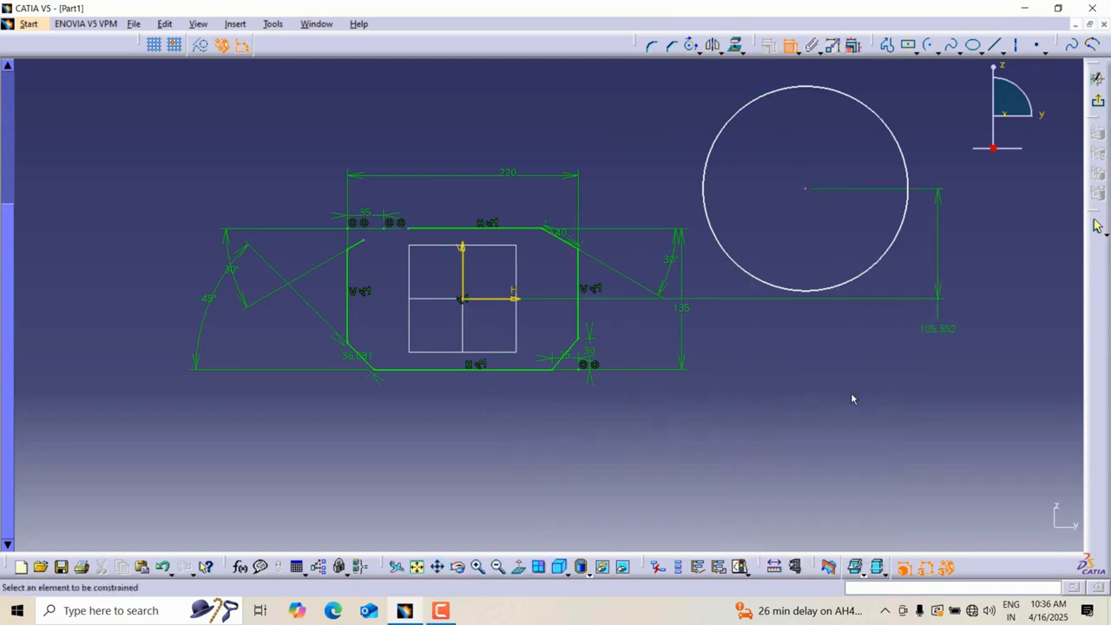
# Dimension the horizontal distance from the sketch origin to the circle's centre.
pyautogui.click(807, 191)
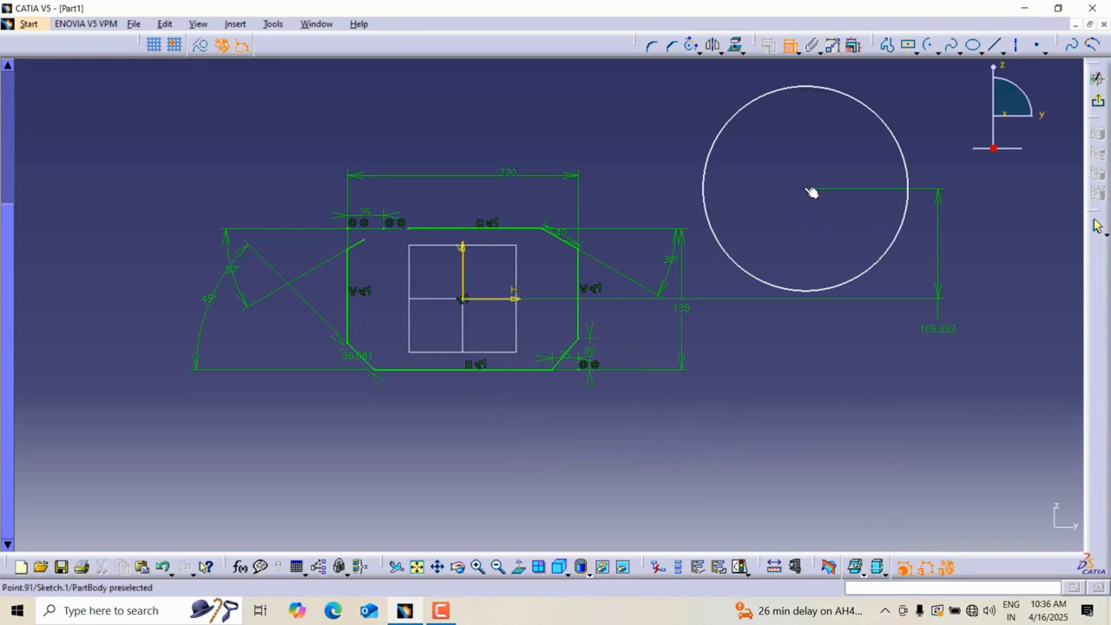
pyautogui.click(464, 300)
pyautogui.rightClick(642, 432)
pyautogui.click(657, 473)
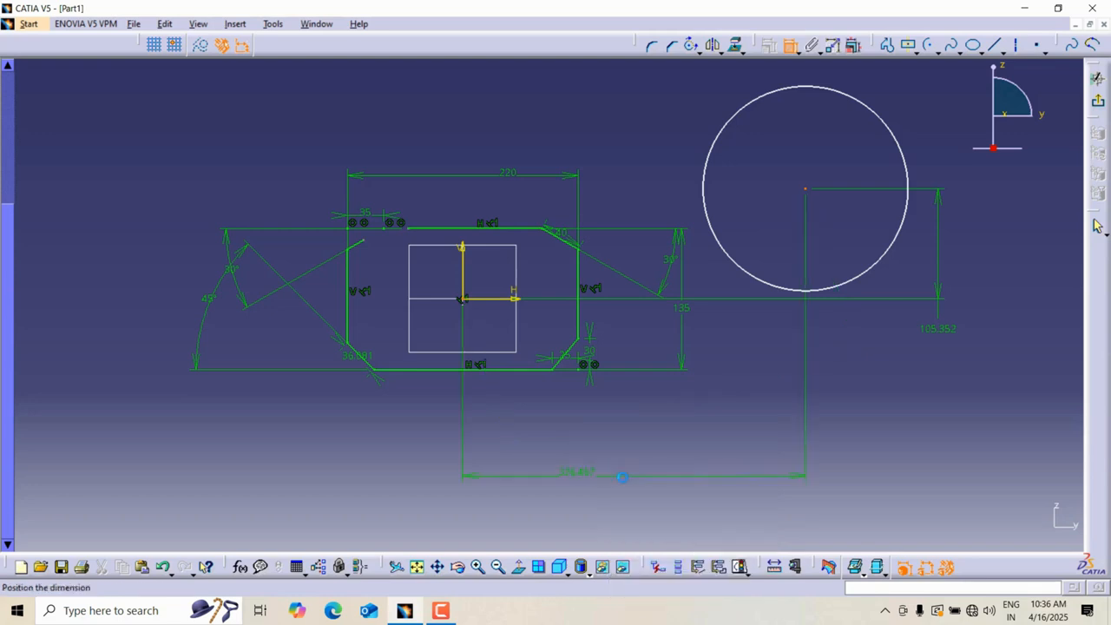
pyautogui.click(792, 447)
# Dimension the circle's diameter.
pyautogui.click(903, 248)
pyautogui.click(886, 367)
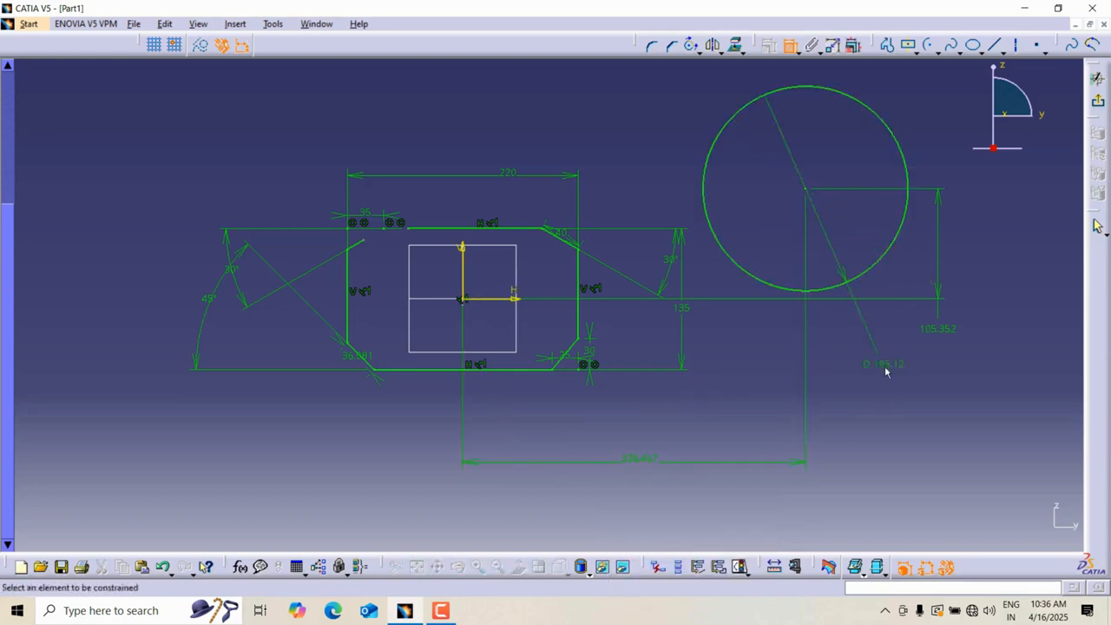
pyautogui.moveTo(807, 322)
pyautogui.mouseDown(button='middle')
pyautogui.moveTo(741, 312)
pyautogui.moveTo(886, 180)
pyautogui.mouseUp(button='middle')
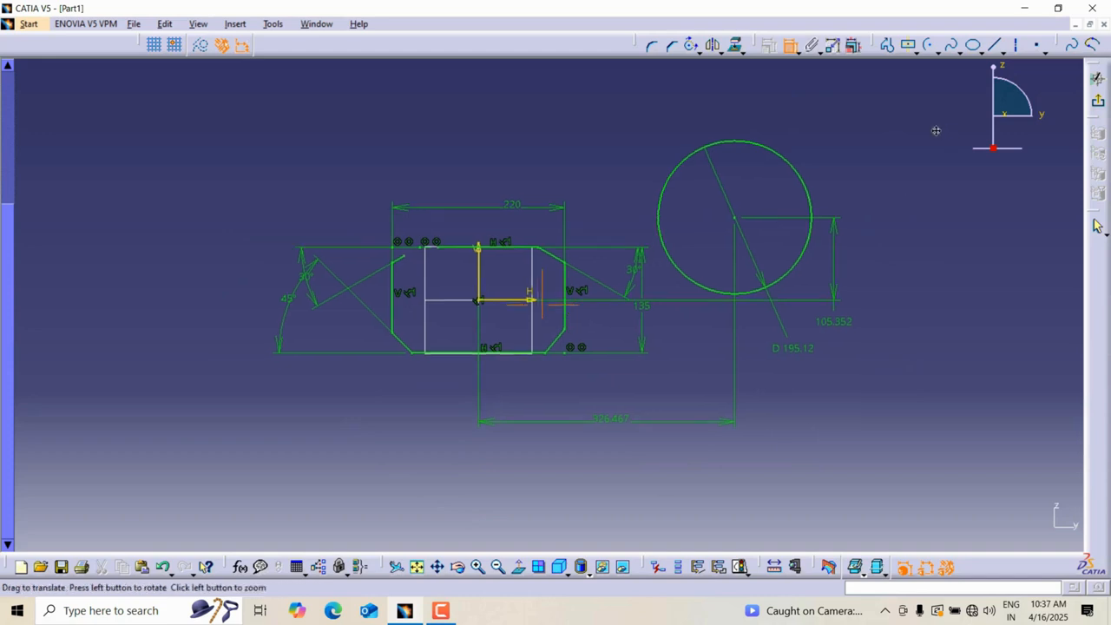
pyautogui.moveTo(932, 129); pyautogui.dragTo(857, 159, button='middle')
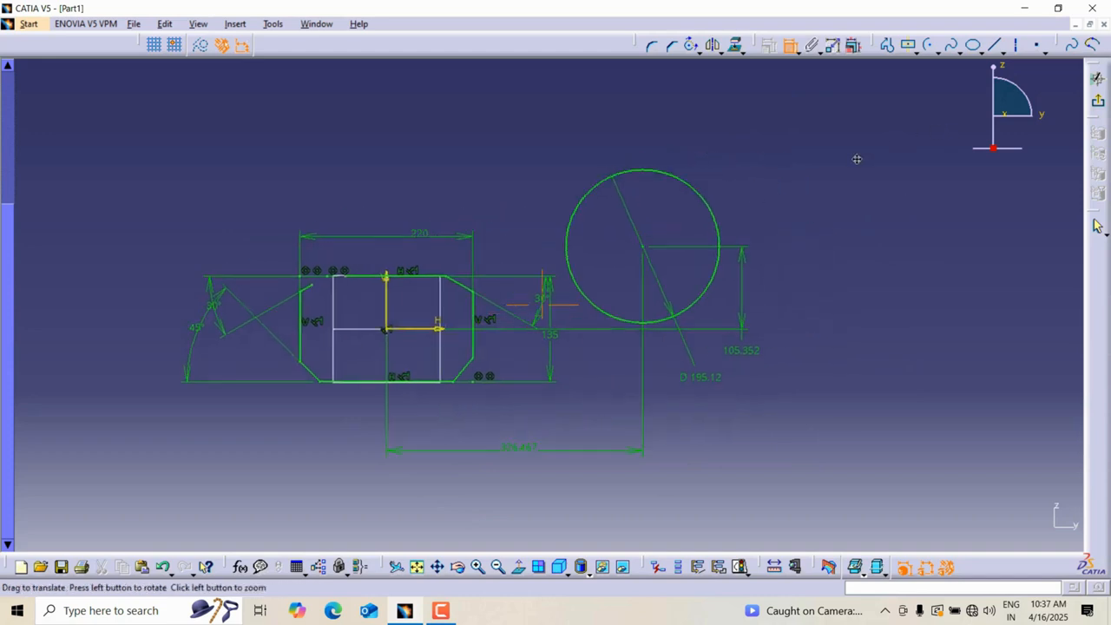
pyautogui.click(717, 50)
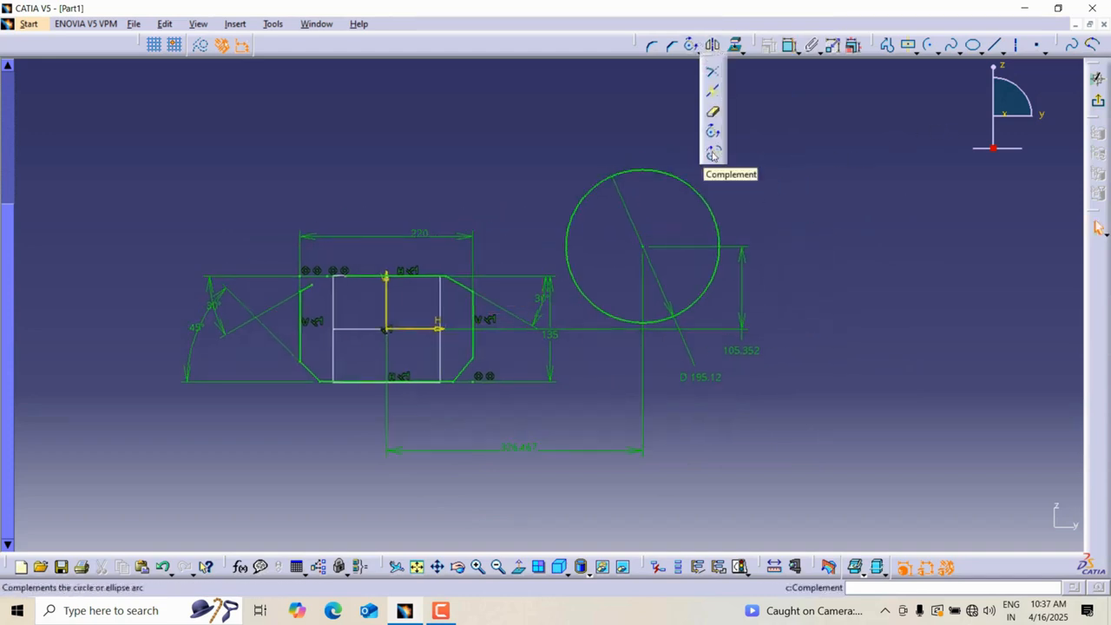
pyautogui.click(776, 147)
pyautogui.moveTo(774, 147); pyautogui.dragTo(523, 154, button='middle')
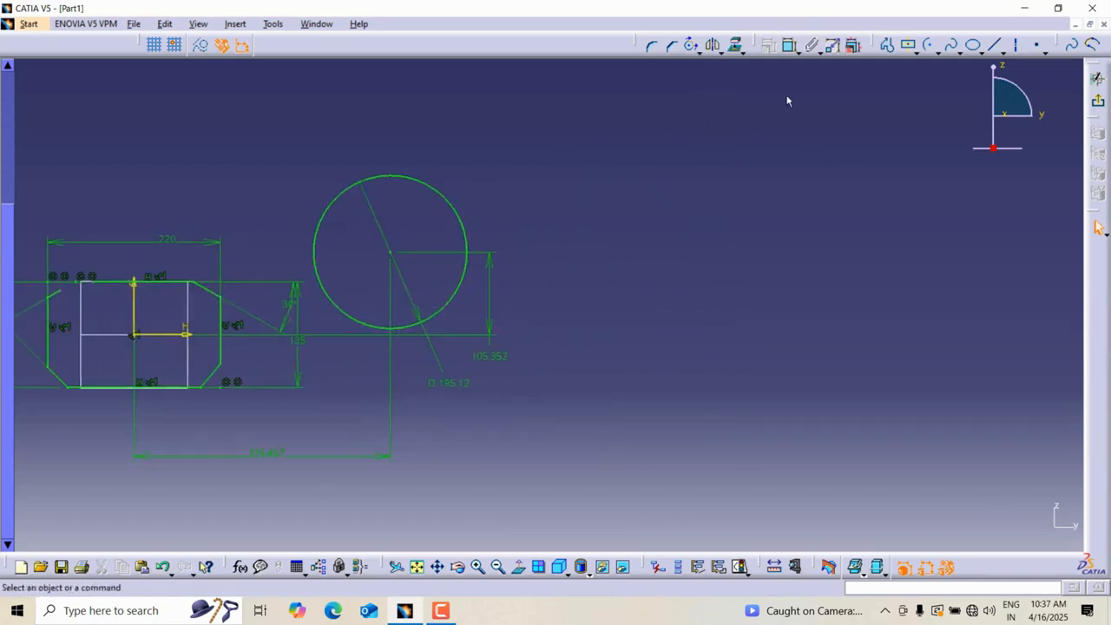
pyautogui.click(932, 49)
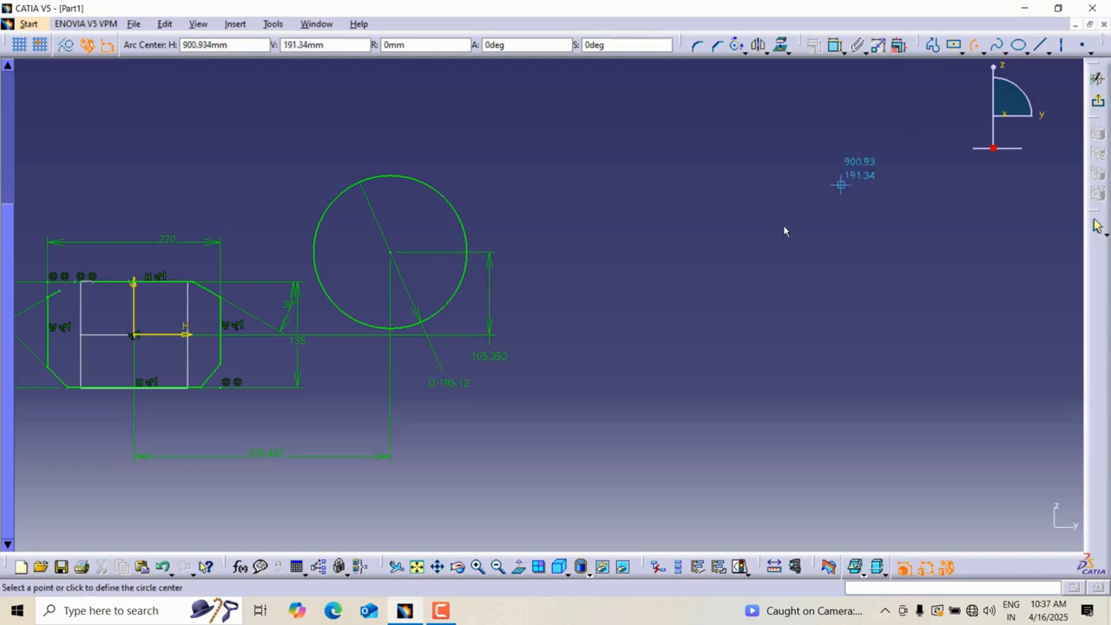
pyautogui.click(713, 274)
pyautogui.click(672, 248)
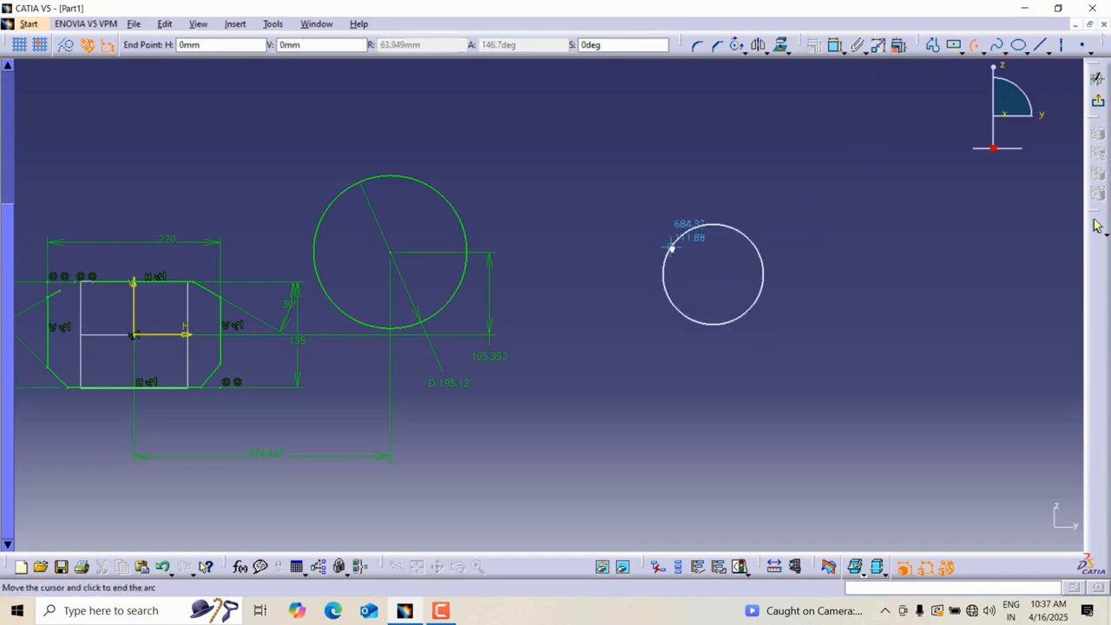
pyautogui.click(749, 231)
# Sketch an arc of about 64.5 mm radius centred on the circle's centre, inside the circle.
pyautogui.click(929, 45)
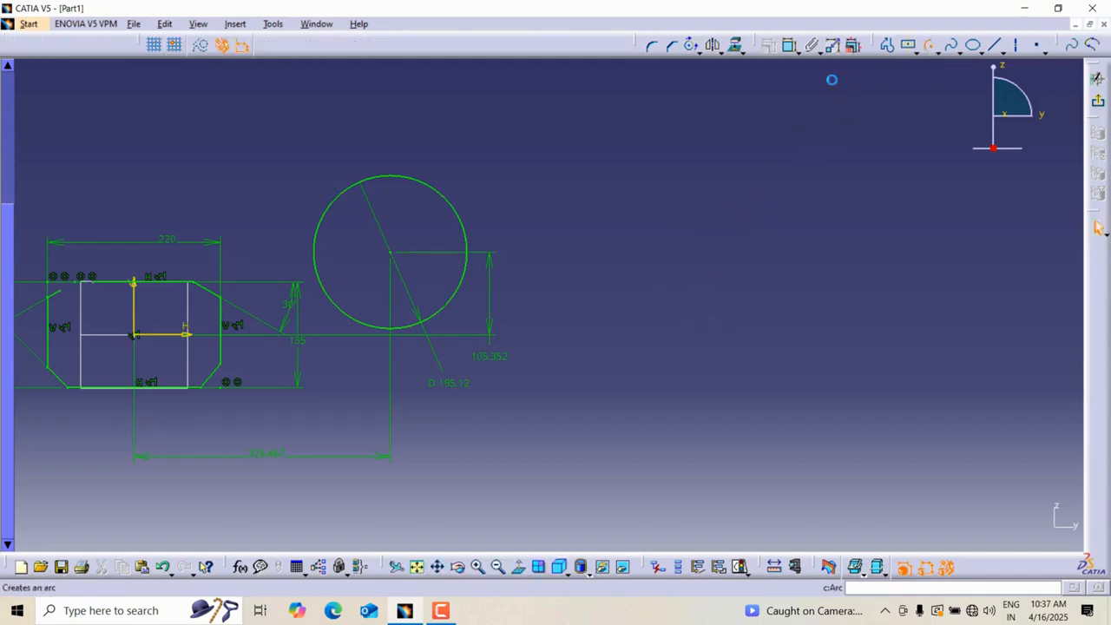
pyautogui.click(390, 253)
pyautogui.click(356, 228)
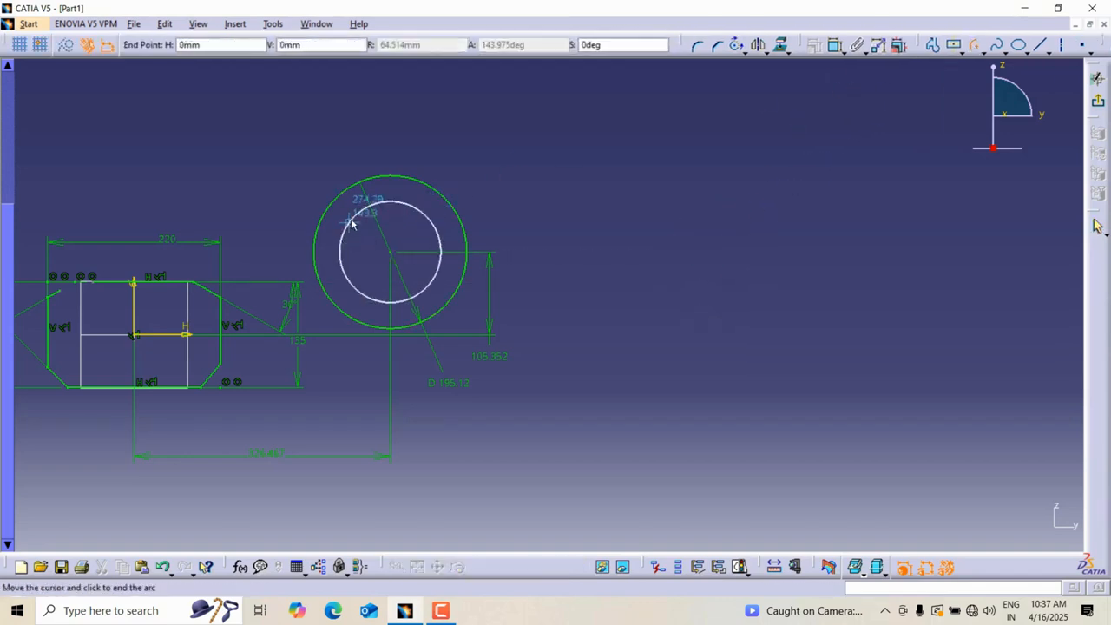
pyautogui.click(431, 222)
# Dimension the inner arc's radius and set it to 60 mm.
pyautogui.moveTo(469, 235)
pyautogui.mouseDown(button='middle')
pyautogui.moveTo(721, 245)
pyautogui.moveTo(768, 167)
pyautogui.mouseUp(button='middle')
pyautogui.click(791, 137)
pyautogui.click(785, 49)
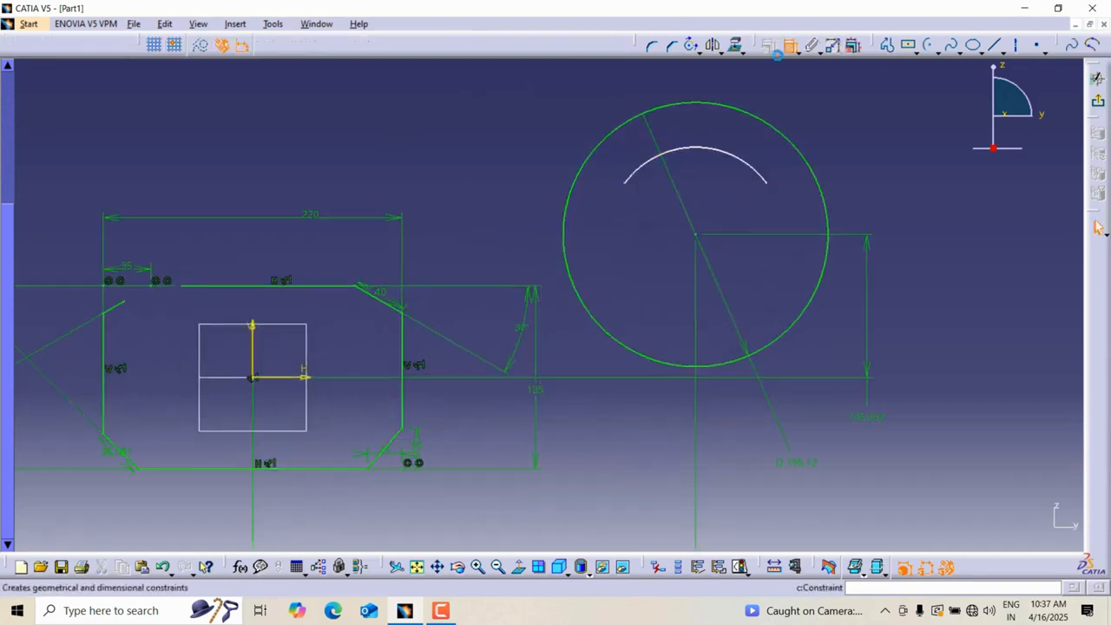
pyautogui.click(720, 149)
pyautogui.click(790, 88)
pyautogui.doubleClick(790, 87)
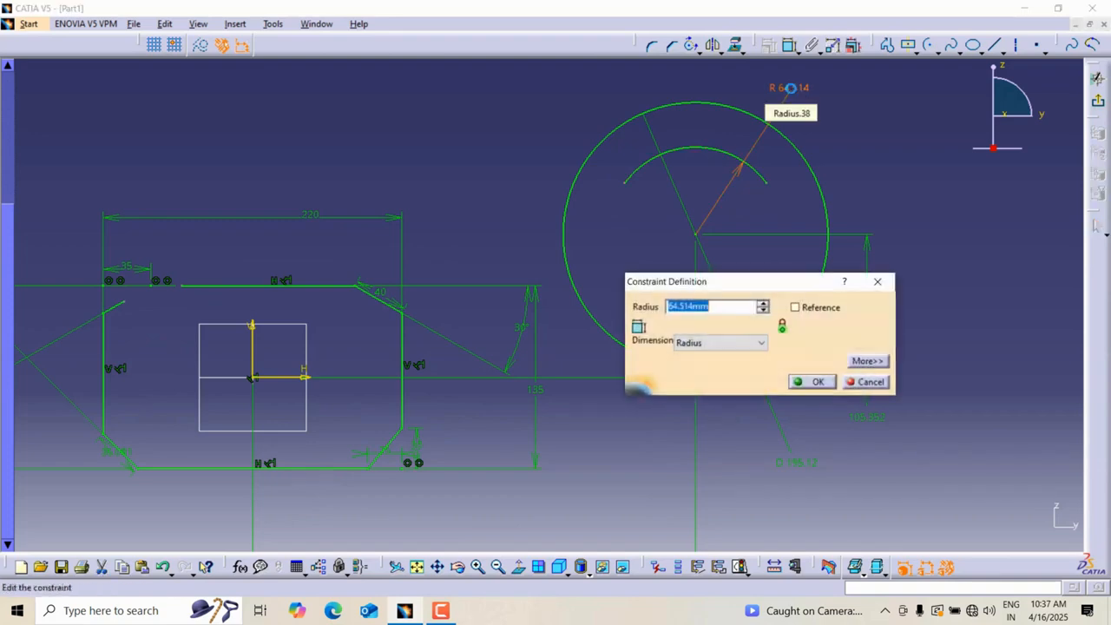
pyautogui.write('60')
pyautogui.press('Return')
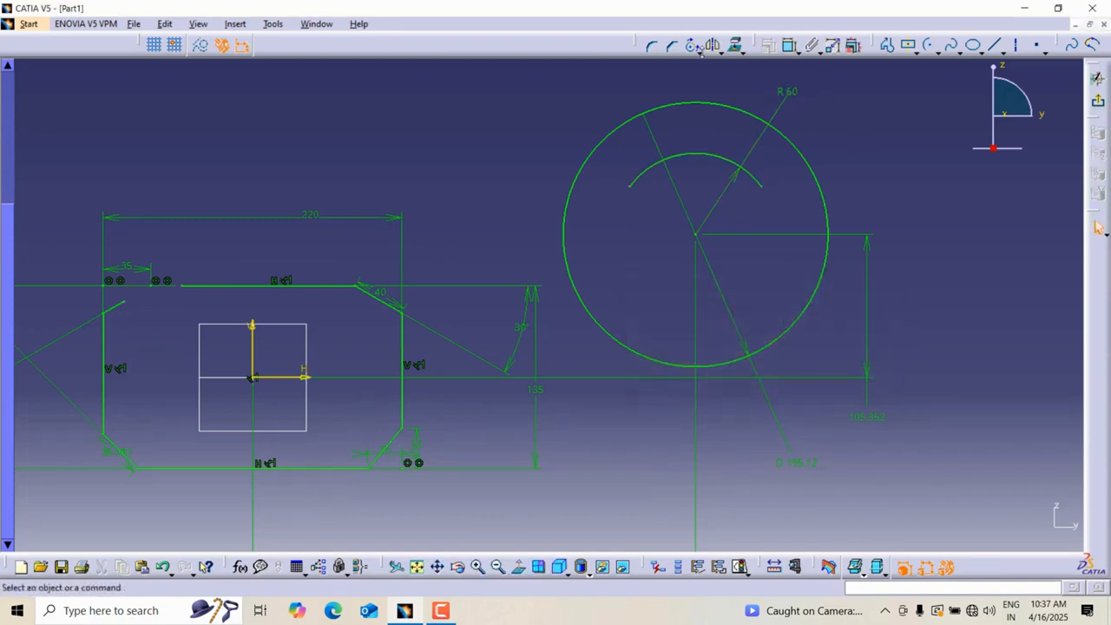
# Complement the inner arc with the Complement tool.
pyautogui.click(719, 51)
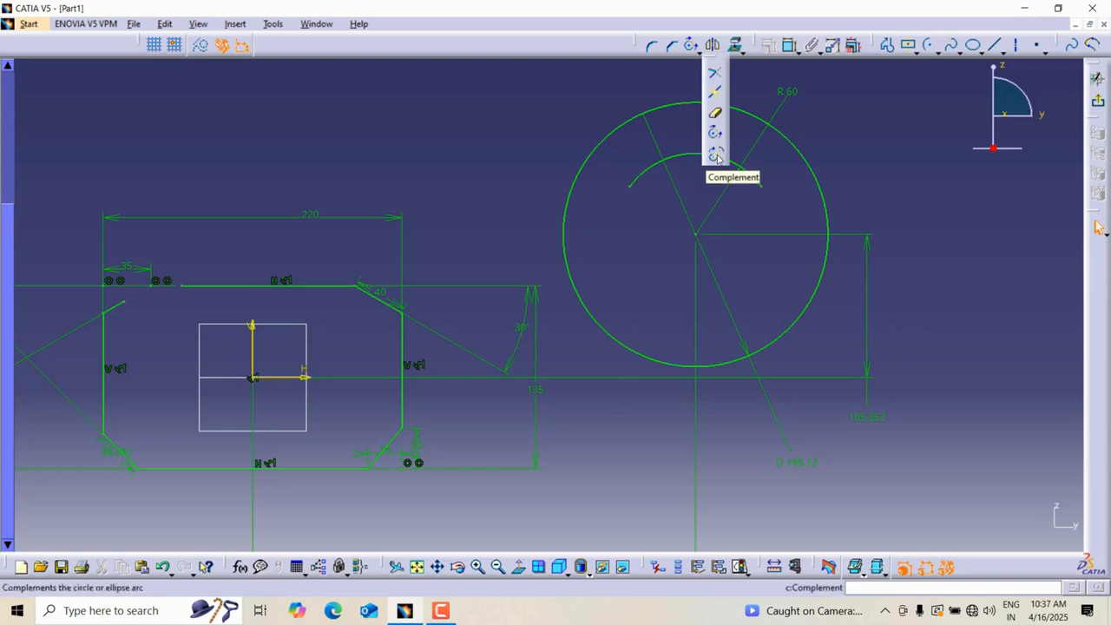
pyautogui.click(718, 155)
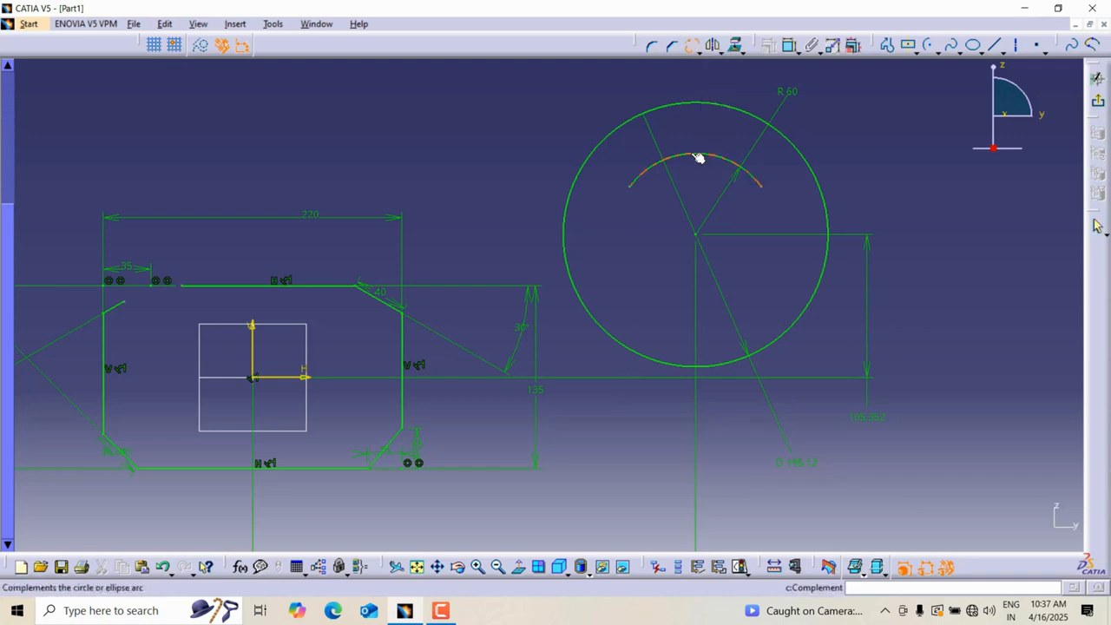
pyautogui.click(696, 156)
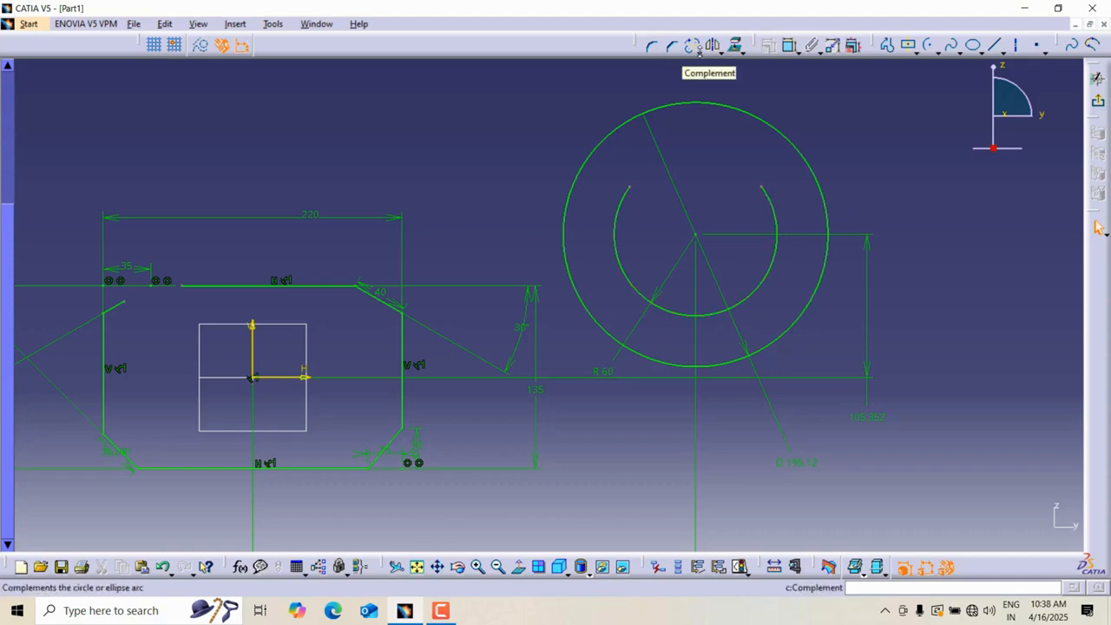
# Draw a horizontal construction axis above the chamfered profile.
pyautogui.moveTo(814, 107)
pyautogui.mouseDown(button='middle')
pyautogui.moveTo(675, 186)
pyautogui.moveTo(684, 196)
pyautogui.moveTo(832, 193)
pyautogui.mouseUp(button='middle')
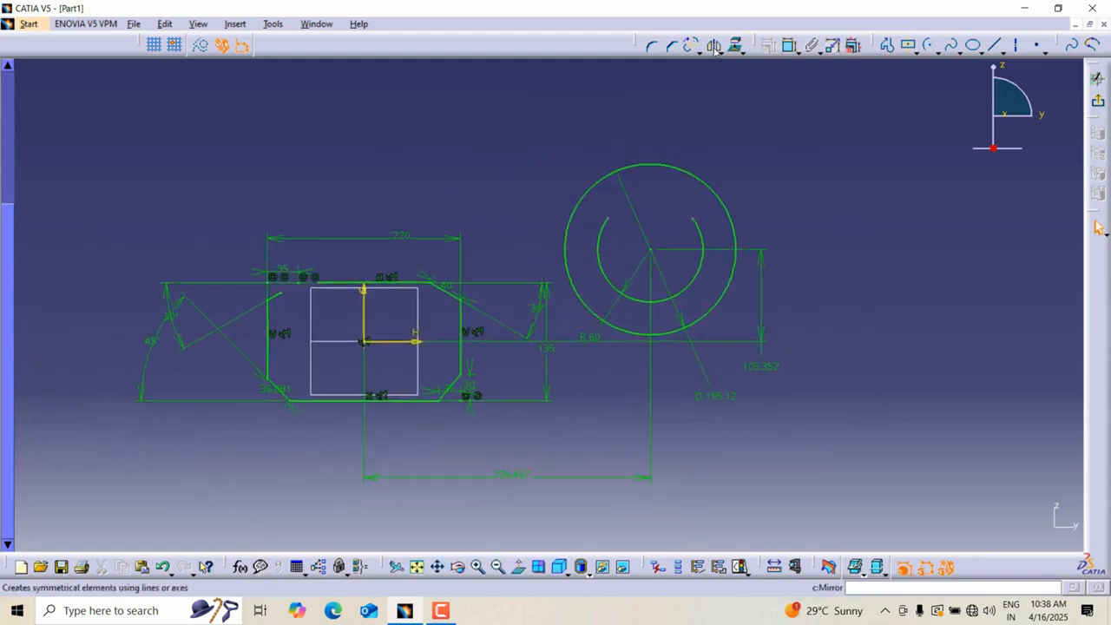
pyautogui.moveTo(758, 167)
pyautogui.mouseDown(button='middle')
pyautogui.moveTo(856, 186)
pyautogui.moveTo(856, 169)
pyautogui.moveTo(814, 155)
pyautogui.mouseUp(button='middle')
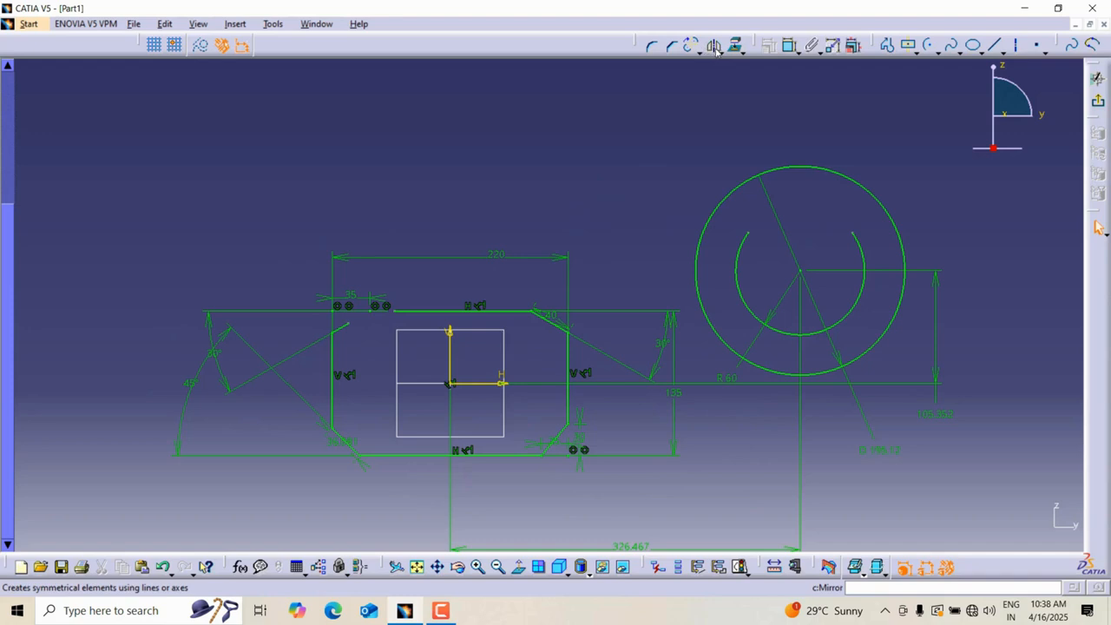
pyautogui.click(1017, 45)
pyautogui.click(201, 172)
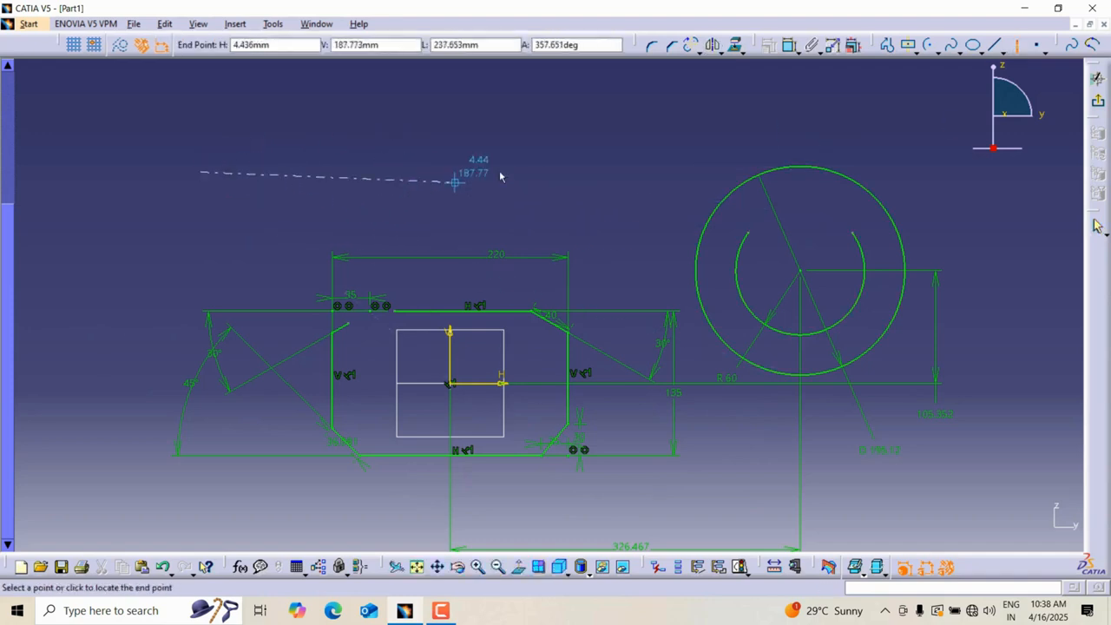
pyautogui.click(629, 174)
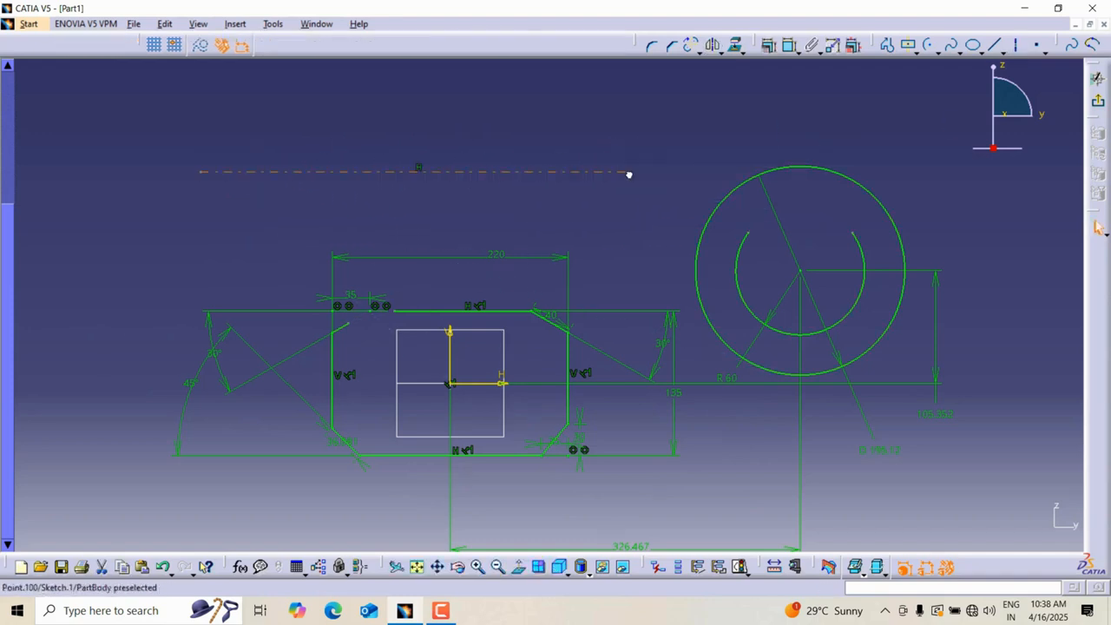
# Dimension the new axis's distance from the sketch's horizontal axis and set it to 200 mm.
pyautogui.click(769, 45)
pyautogui.click(484, 382)
pyautogui.click(496, 173)
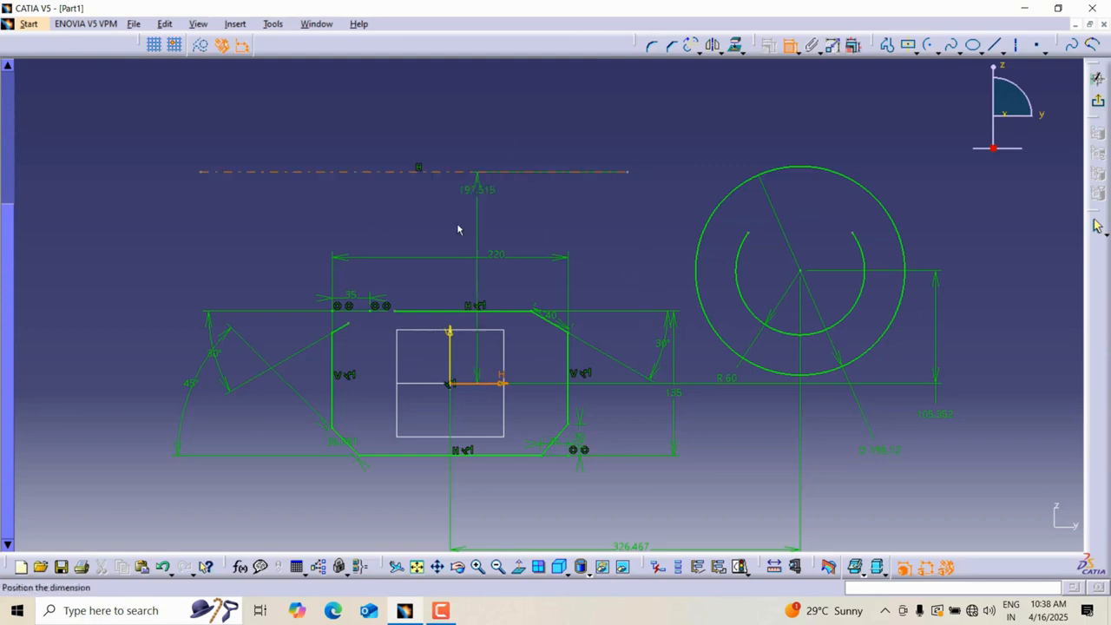
pyautogui.click(265, 242)
pyautogui.doubleClick(261, 238)
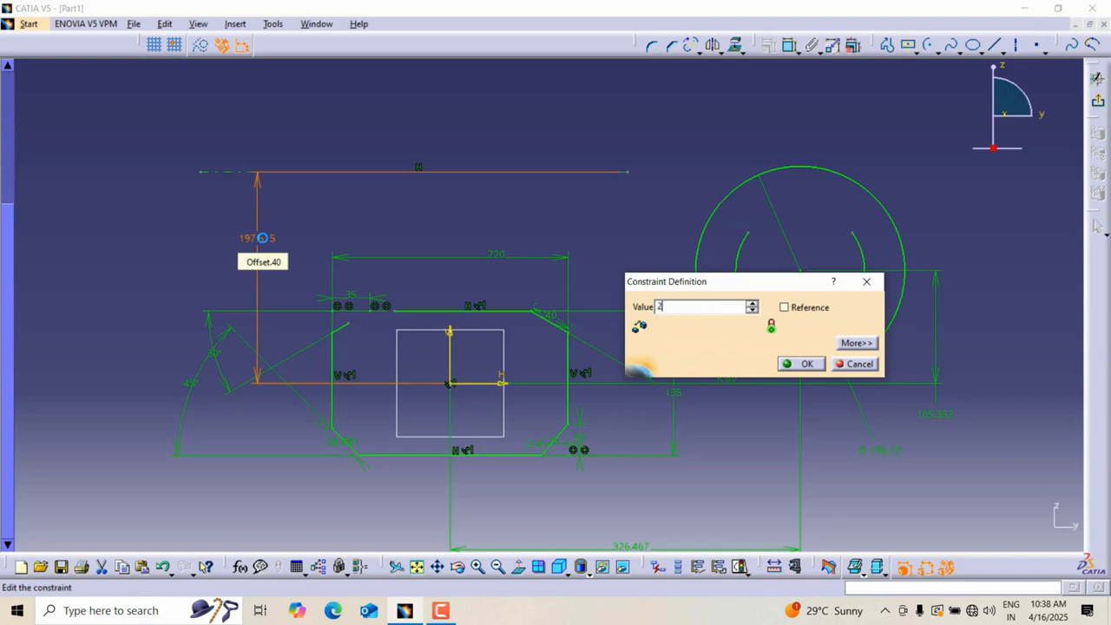
pyautogui.press('Return')
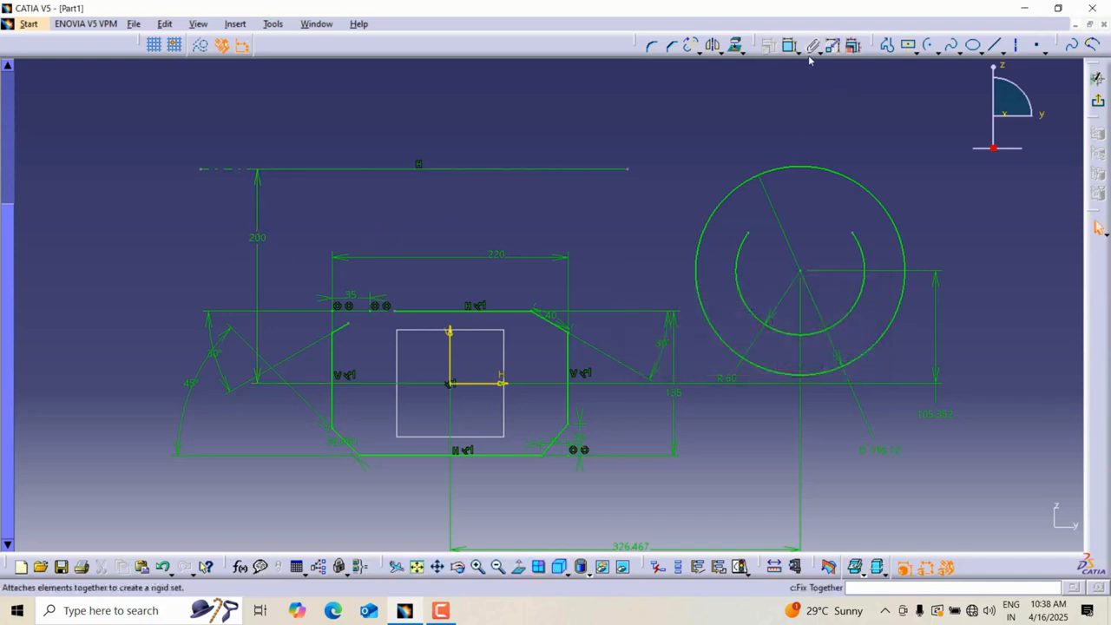
# Mirror the whole chamfered profile about the new horizontal axis.
pyautogui.click(713, 45)
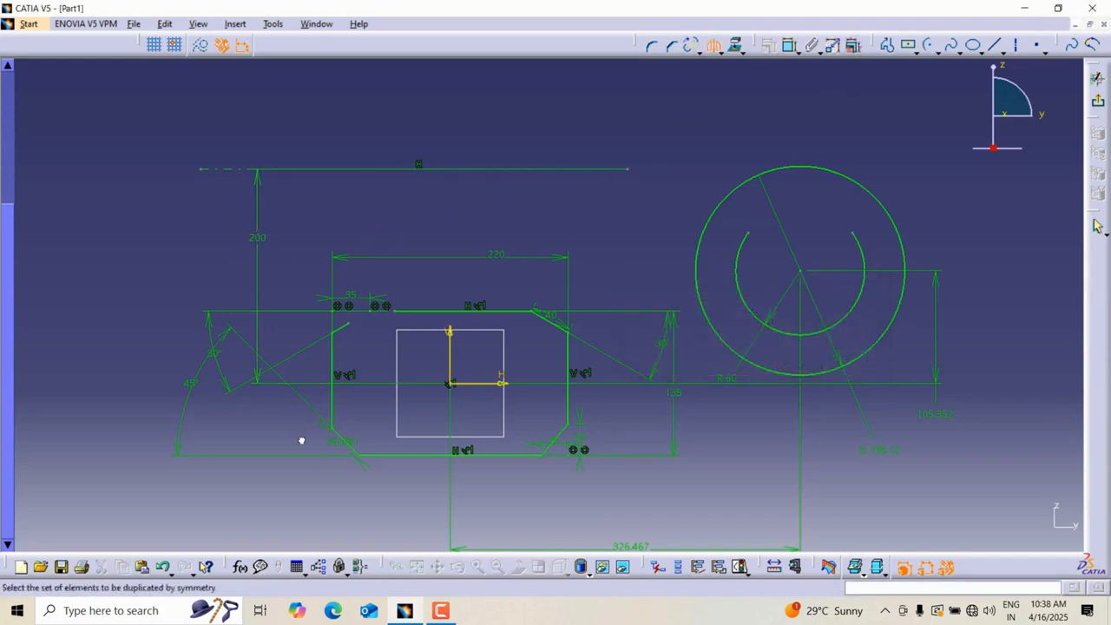
pyautogui.moveTo(177, 237)
pyautogui.mouseDown()
pyautogui.moveTo(672, 507)
pyautogui.moveTo(707, 507)
pyautogui.moveTo(682, 513)
pyautogui.mouseUp()
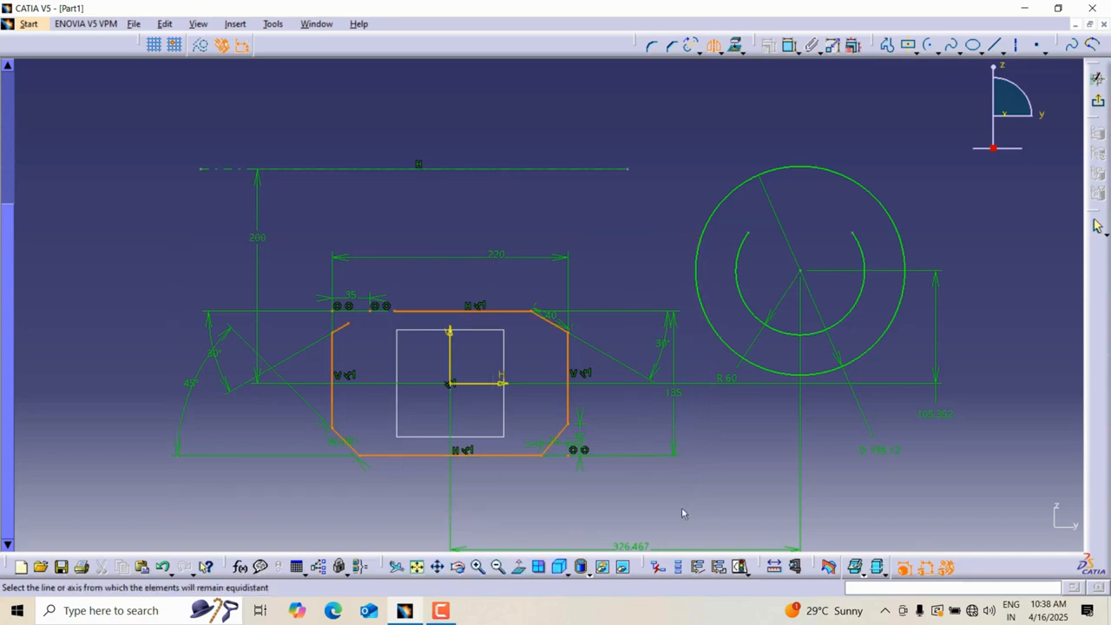
pyautogui.click(494, 169)
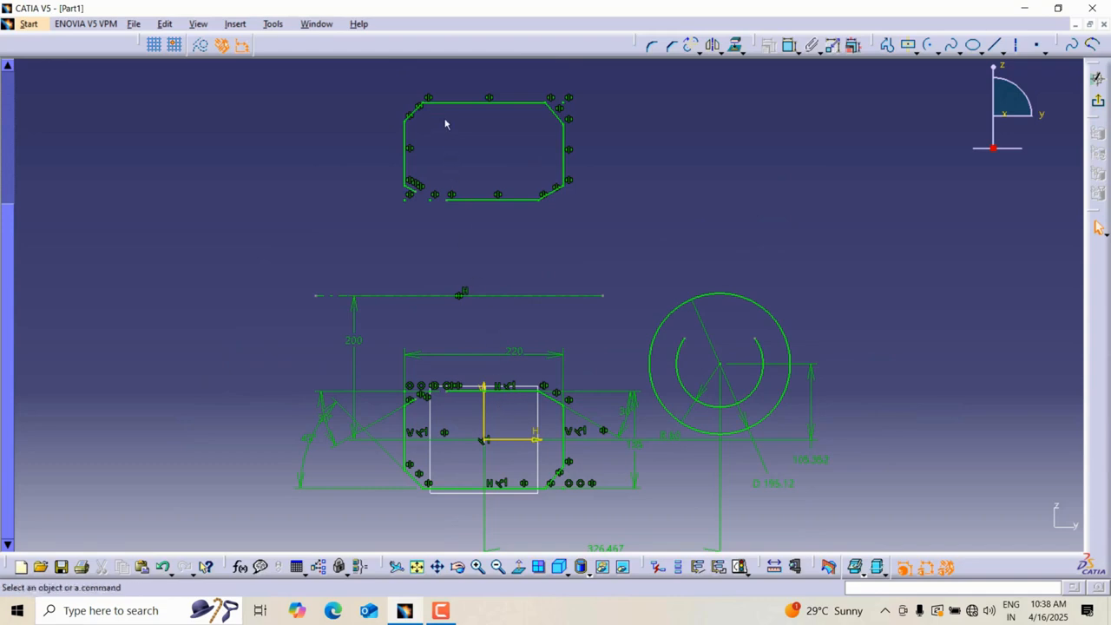
# Mirror the circle and its two arcs about the same horizontal axis.
pyautogui.moveTo(659, 166); pyautogui.dragTo(672, 144, button='middle')
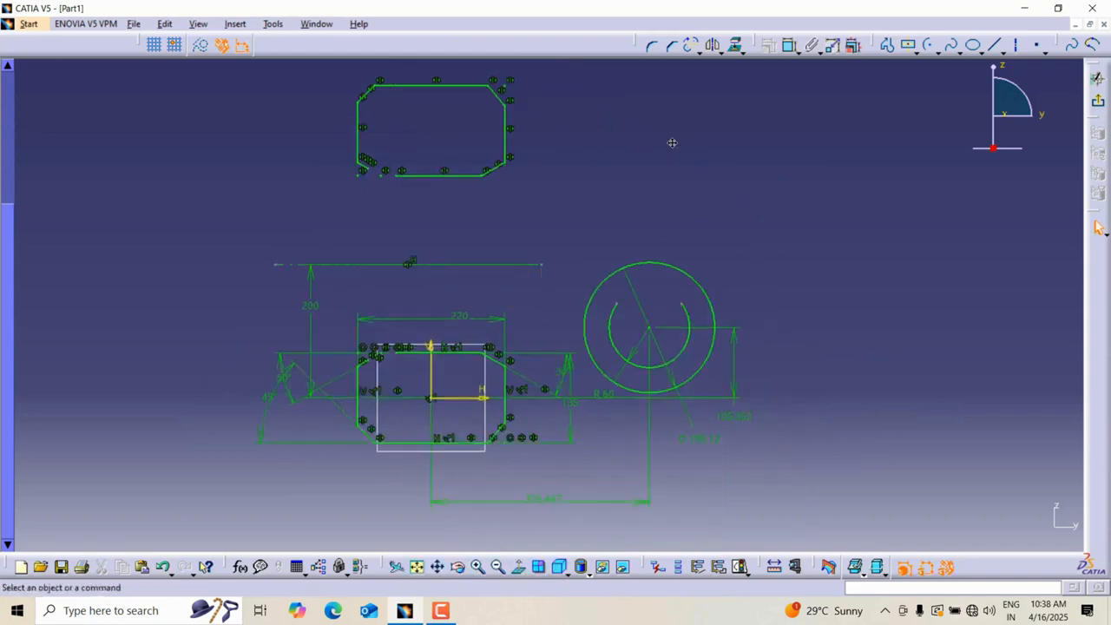
pyautogui.click(714, 47)
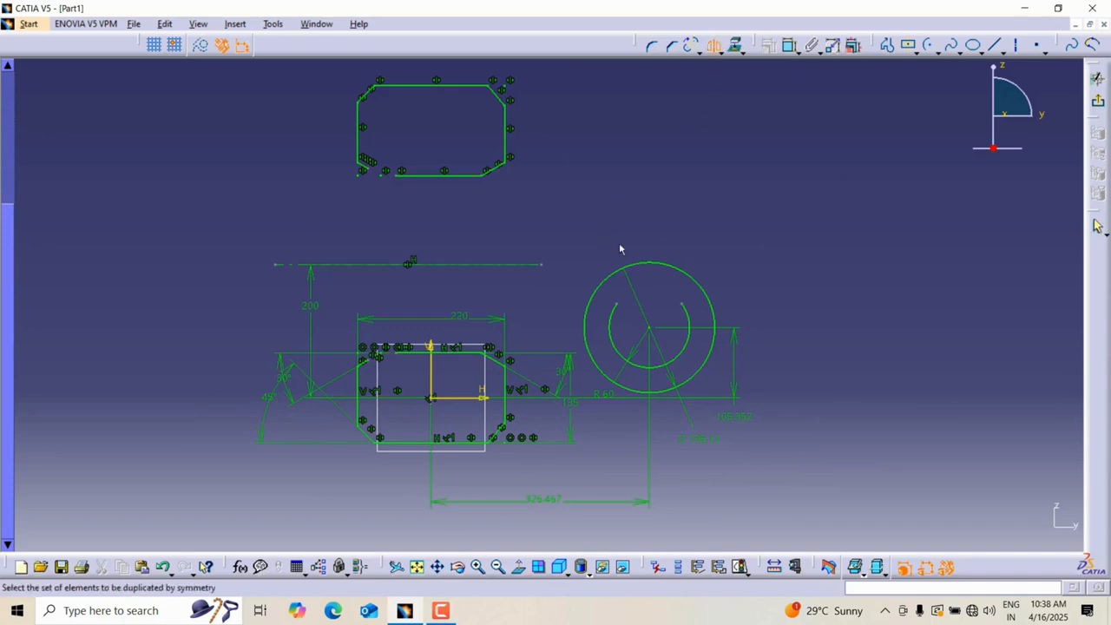
pyautogui.press('Escape')
pyautogui.moveTo(570, 242); pyautogui.dragTo(752, 452)
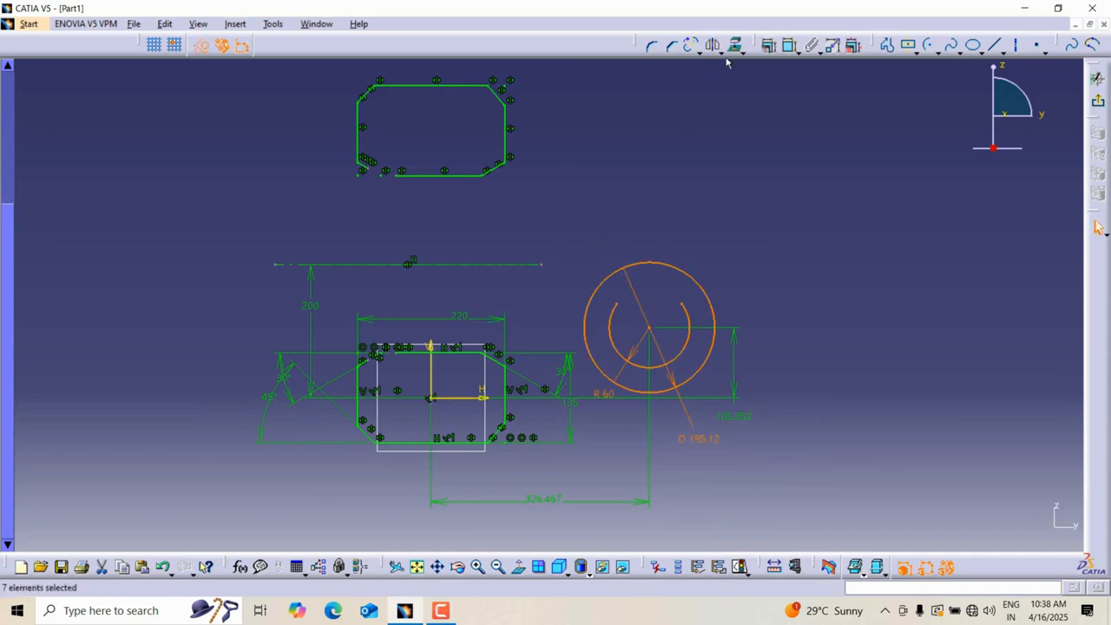
pyautogui.click(714, 47)
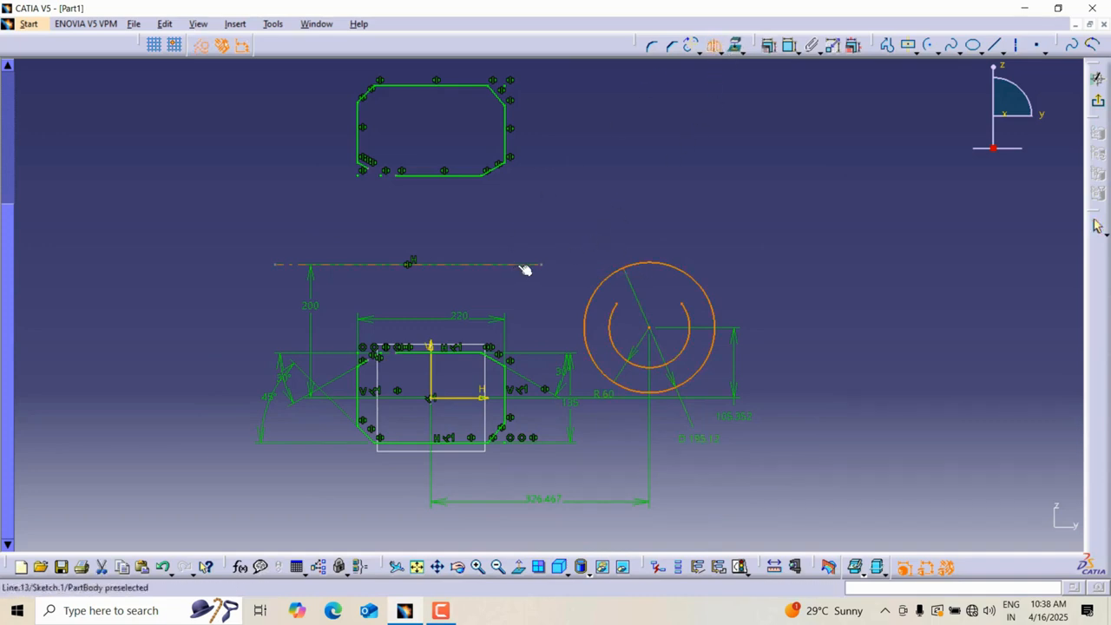
pyautogui.click(524, 265)
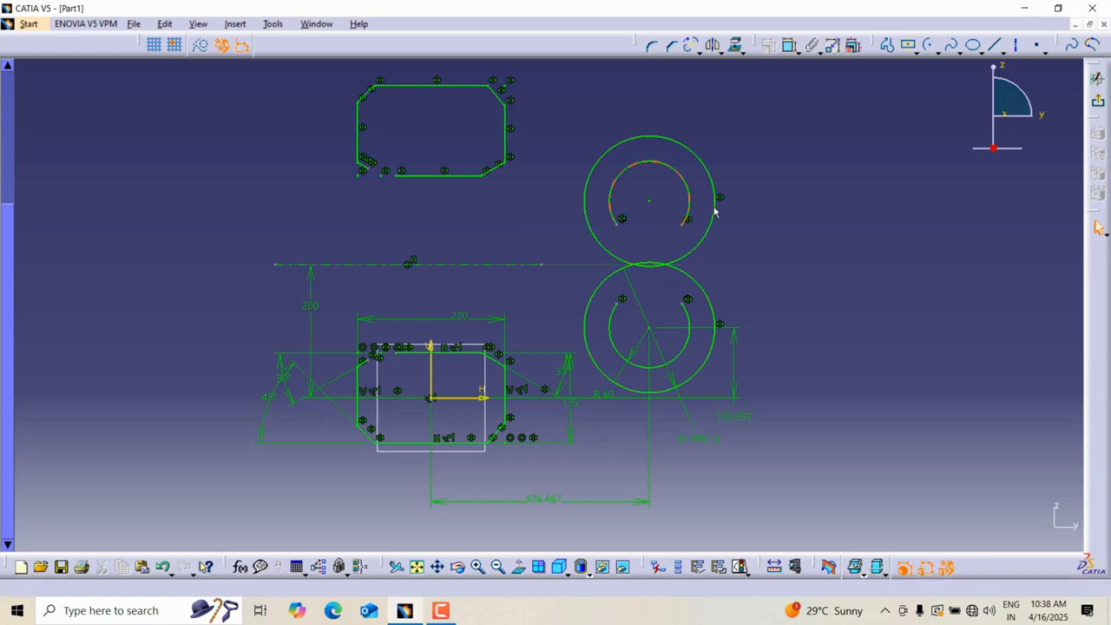
# Draw a vertical axis at the left end of the horizontal axis.
pyautogui.moveTo(740, 254)
pyautogui.mouseDown(button='middle')
pyautogui.moveTo(799, 278)
pyautogui.moveTo(905, 237)
pyautogui.moveTo(825, 169)
pyautogui.mouseUp(button='middle')
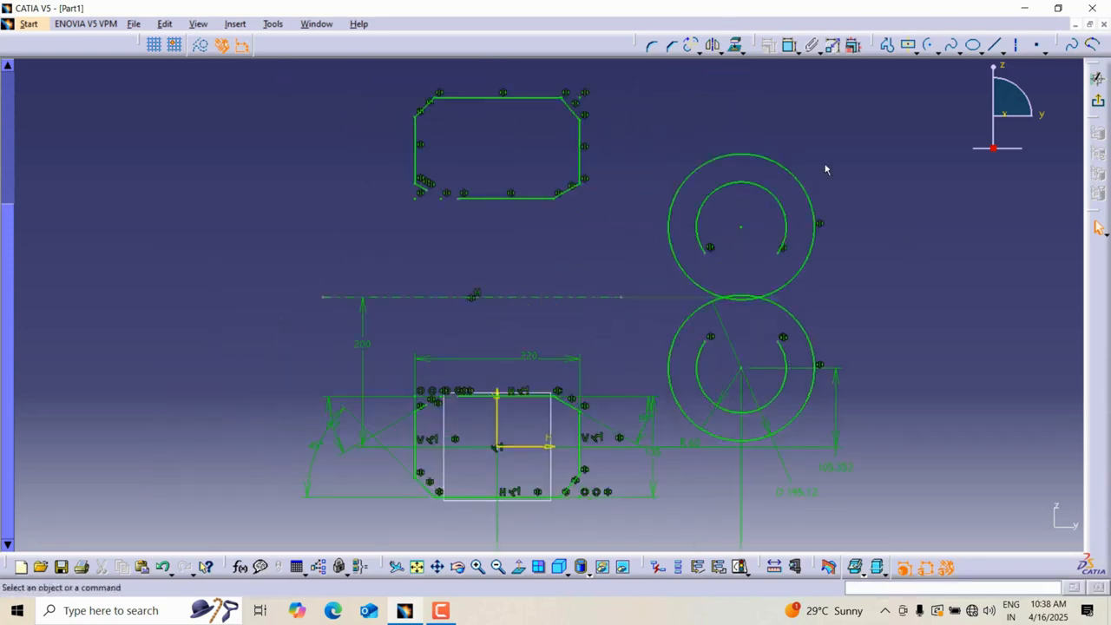
pyautogui.click(743, 52)
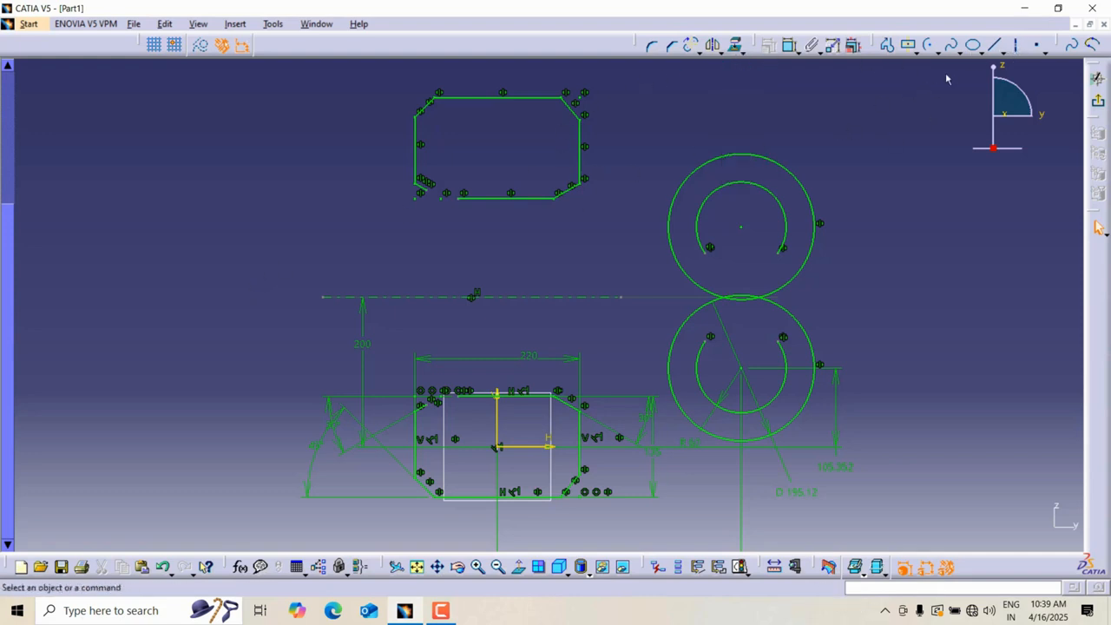
pyautogui.click(1016, 45)
pyautogui.click(319, 299)
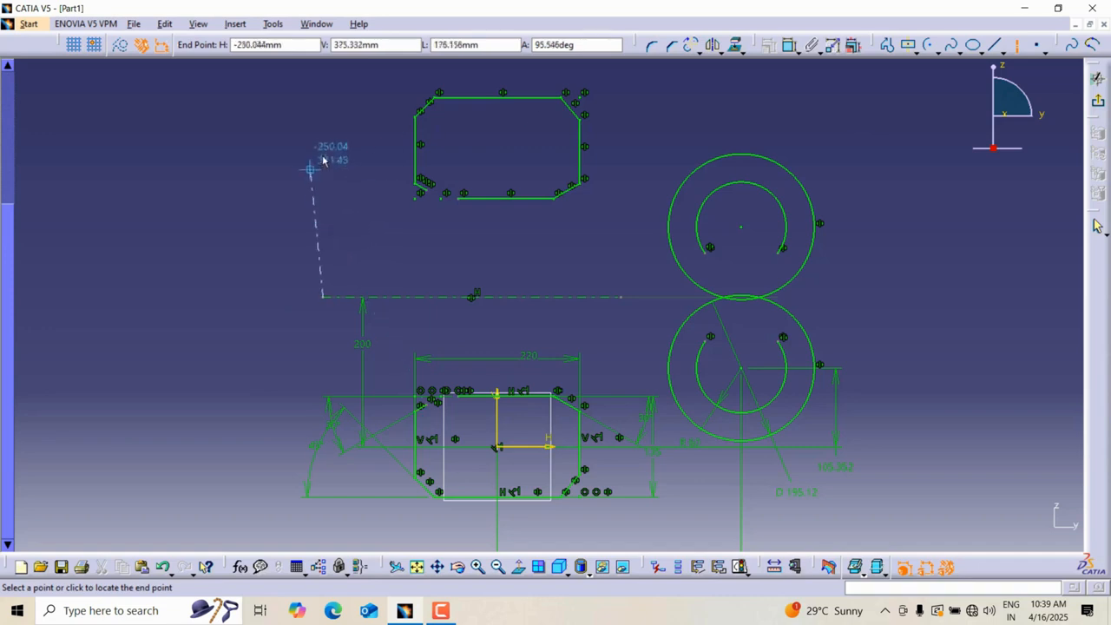
pyautogui.click(324, 126)
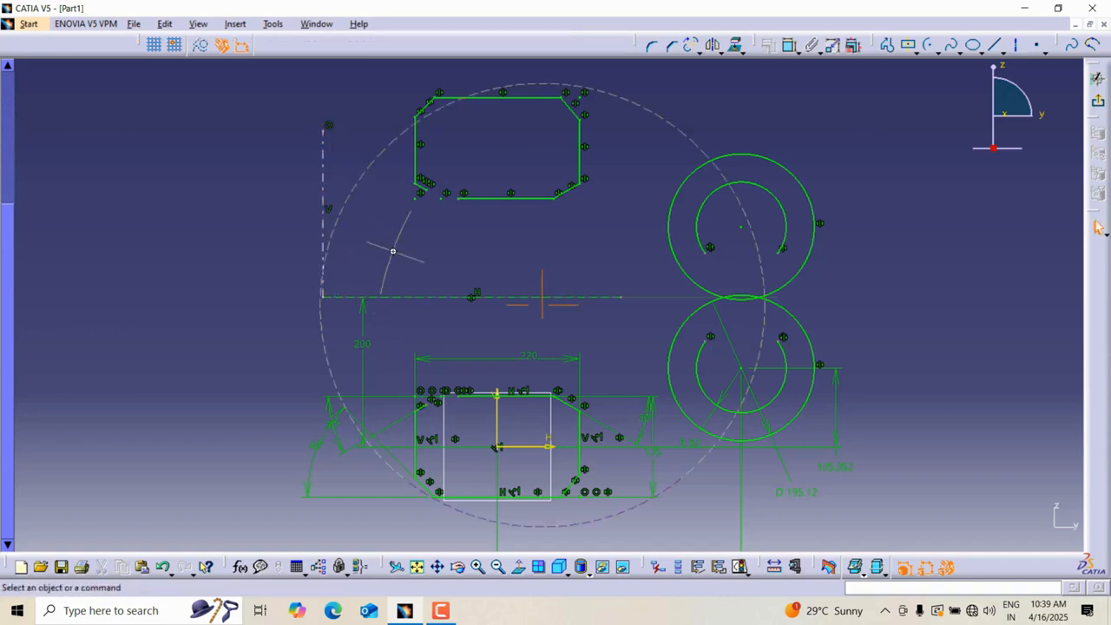
# Flip the mirrored profile about the vertical axis with the Symmetry tool, without keeping the original.
pyautogui.moveTo(392, 251)
pyautogui.mouseDown(button='middle')
pyautogui.moveTo(657, 292)
pyautogui.moveTo(627, 277)
pyautogui.mouseUp(button='middle')
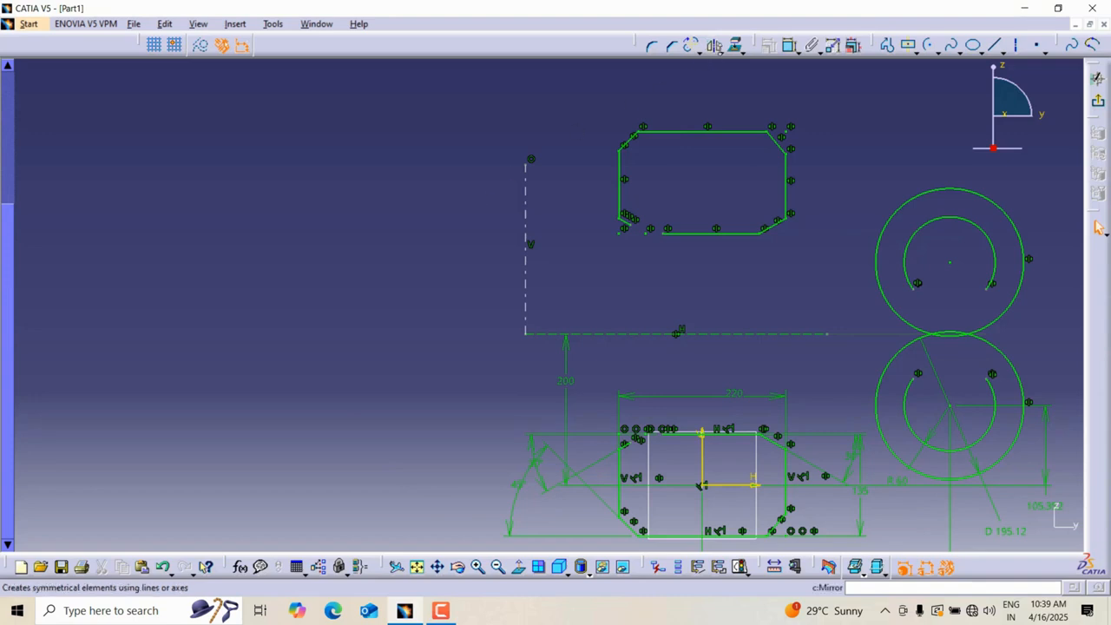
pyautogui.click(717, 52)
pyautogui.click(734, 91)
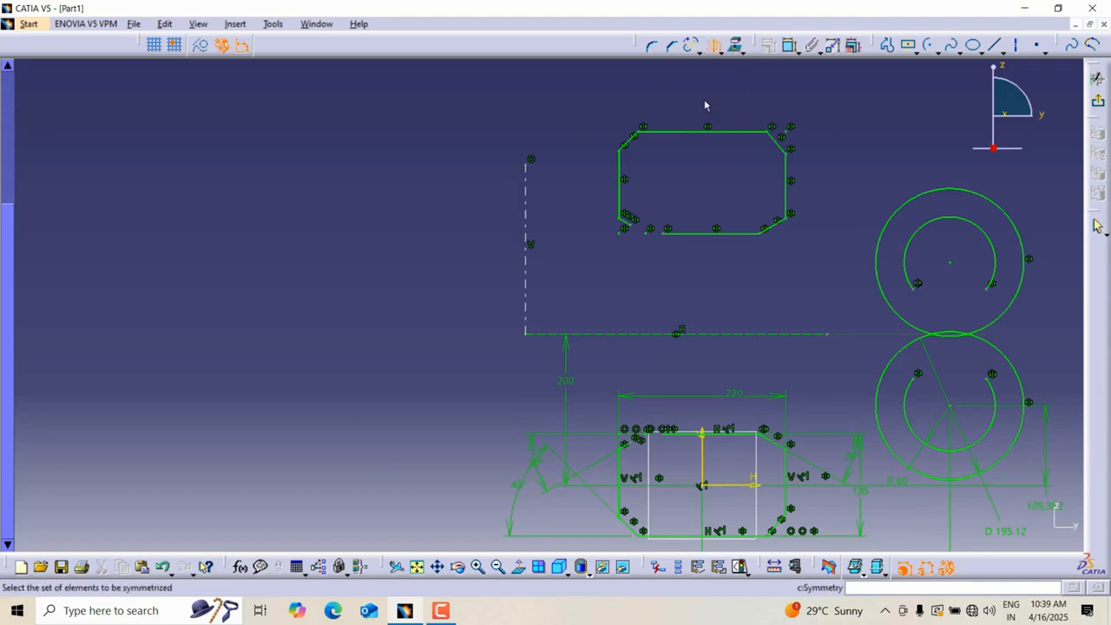
pyautogui.click(734, 233)
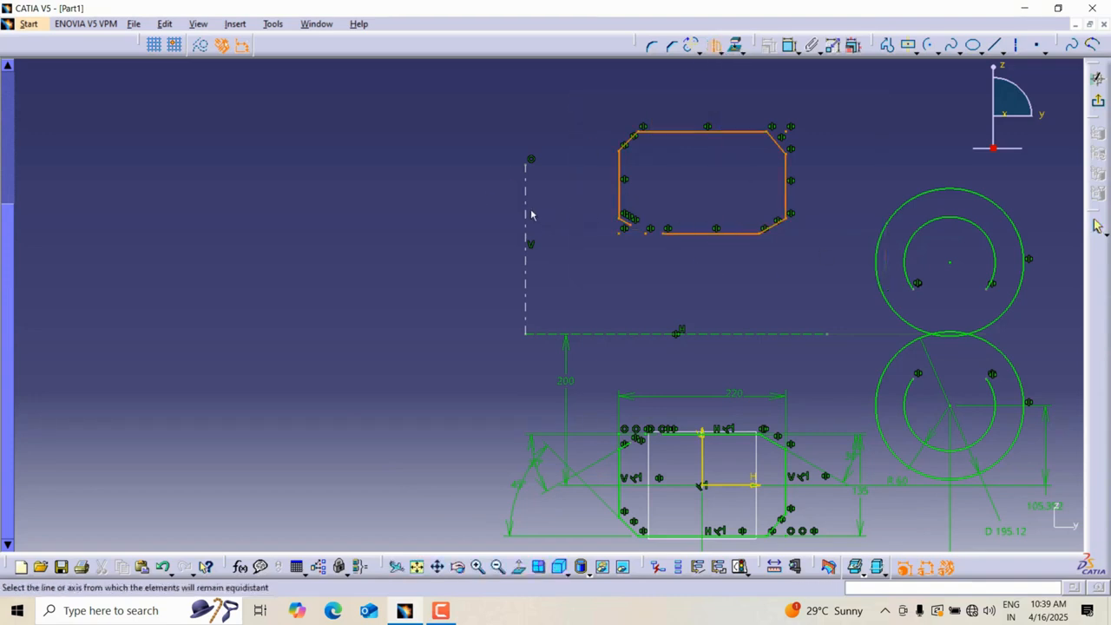
pyautogui.click(530, 214)
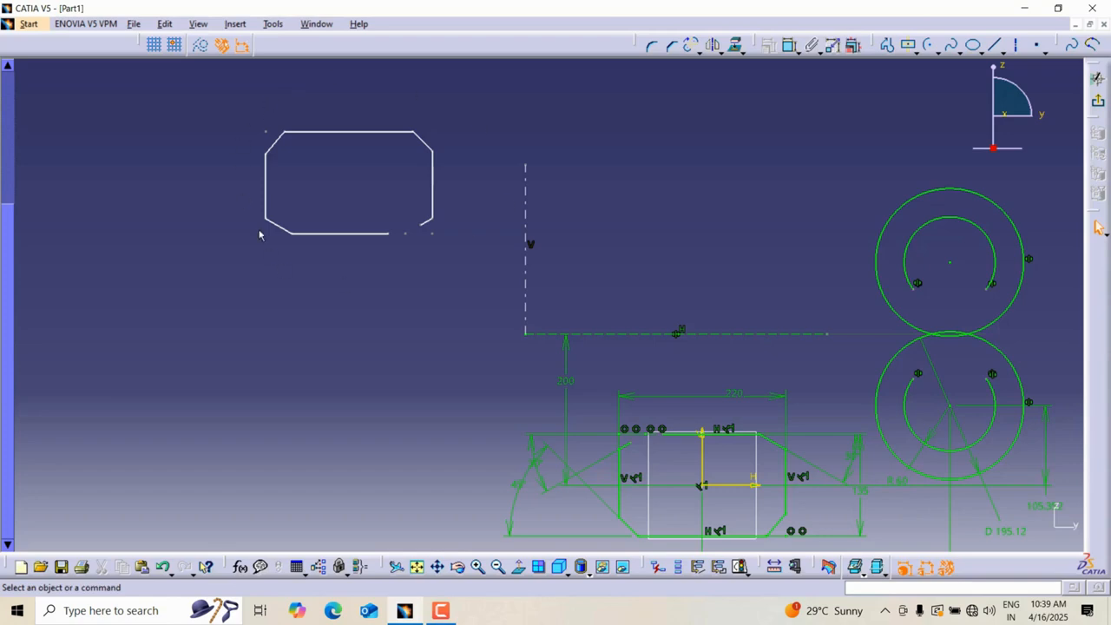
# Translate the flipped profile to the right, next to the vertical axis, with duplicate mode turned off.
pyautogui.click(736, 47)
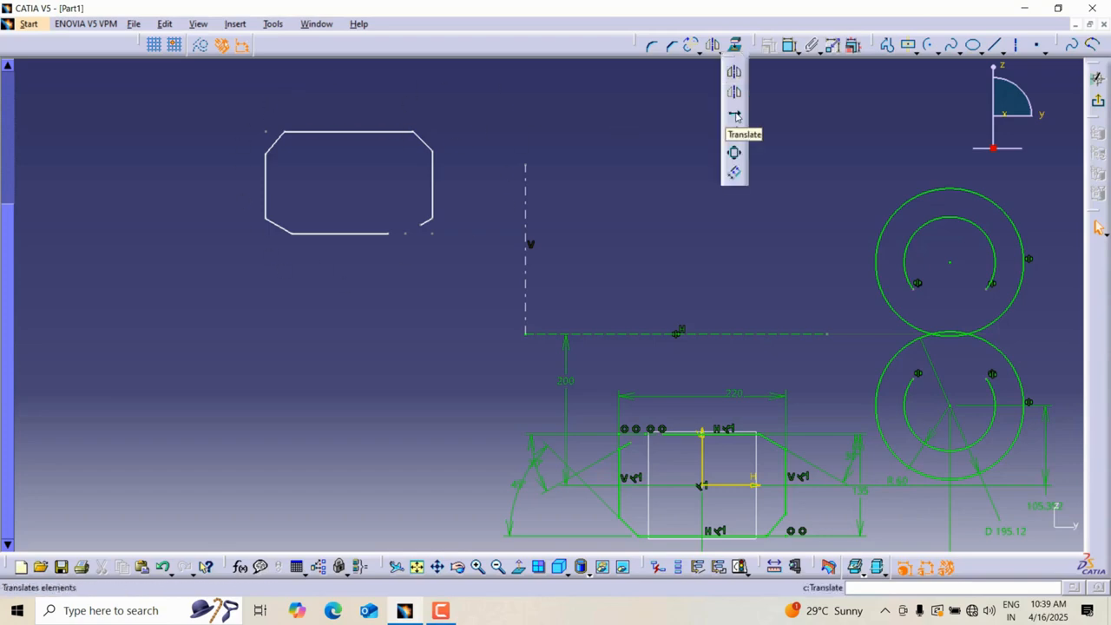
pyautogui.moveTo(218, 104); pyautogui.dragTo(494, 311)
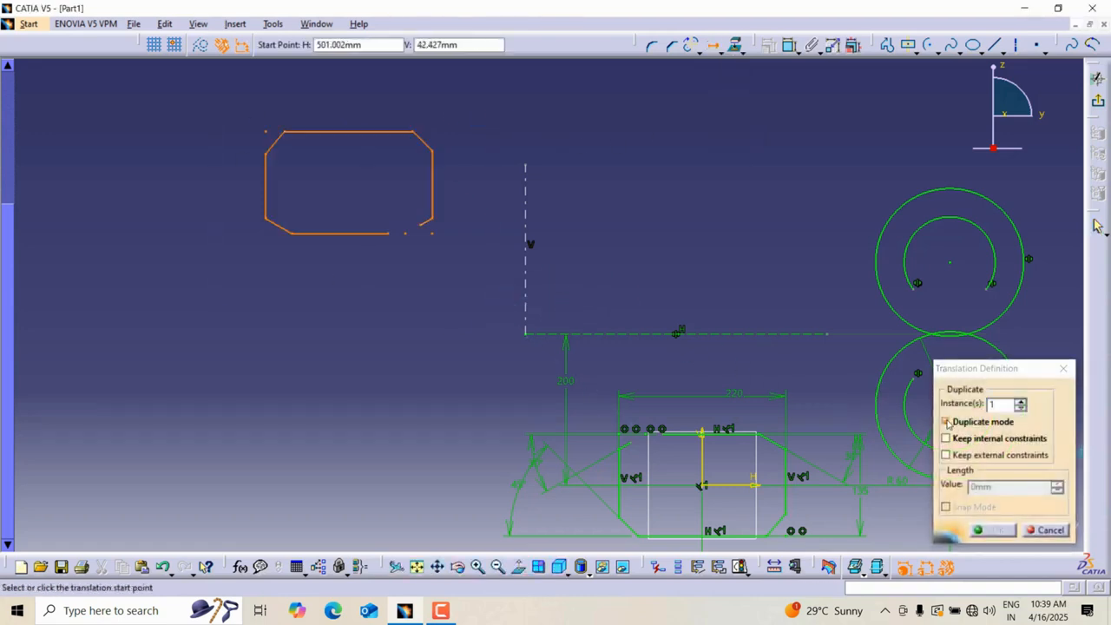
pyautogui.click(947, 422)
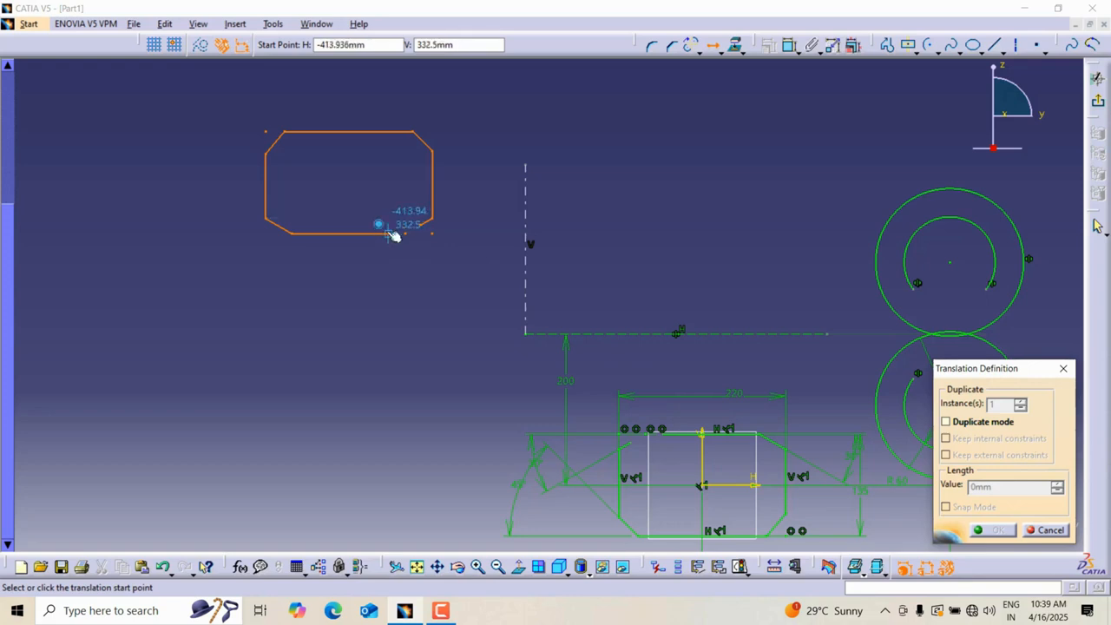
pyautogui.click(388, 232)
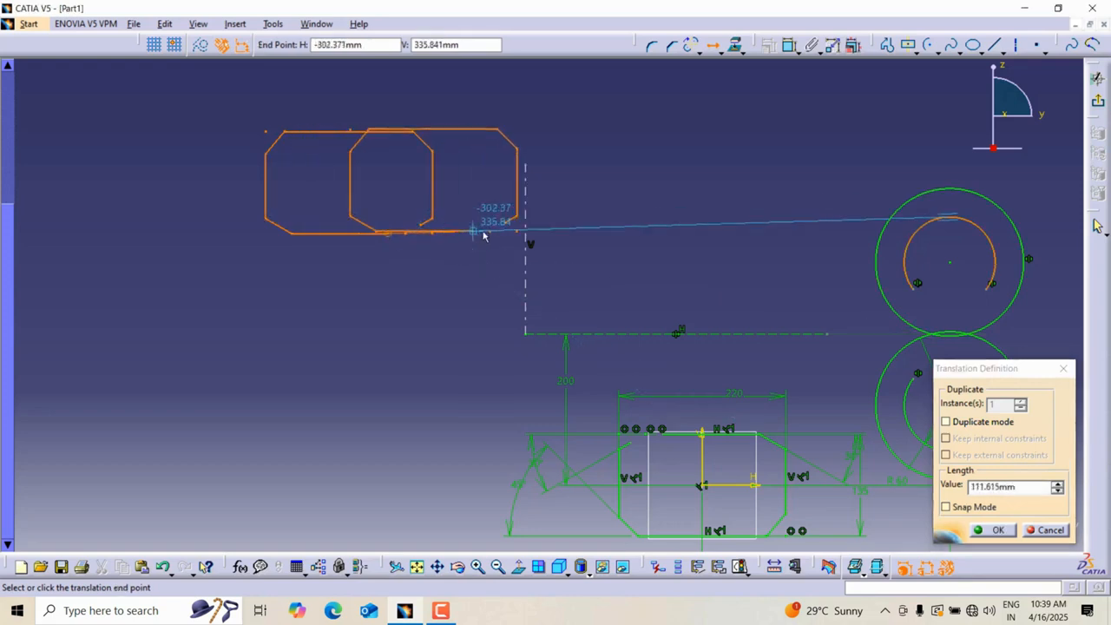
pyautogui.moveTo(1023, 487); pyautogui.dragTo(862, 479)
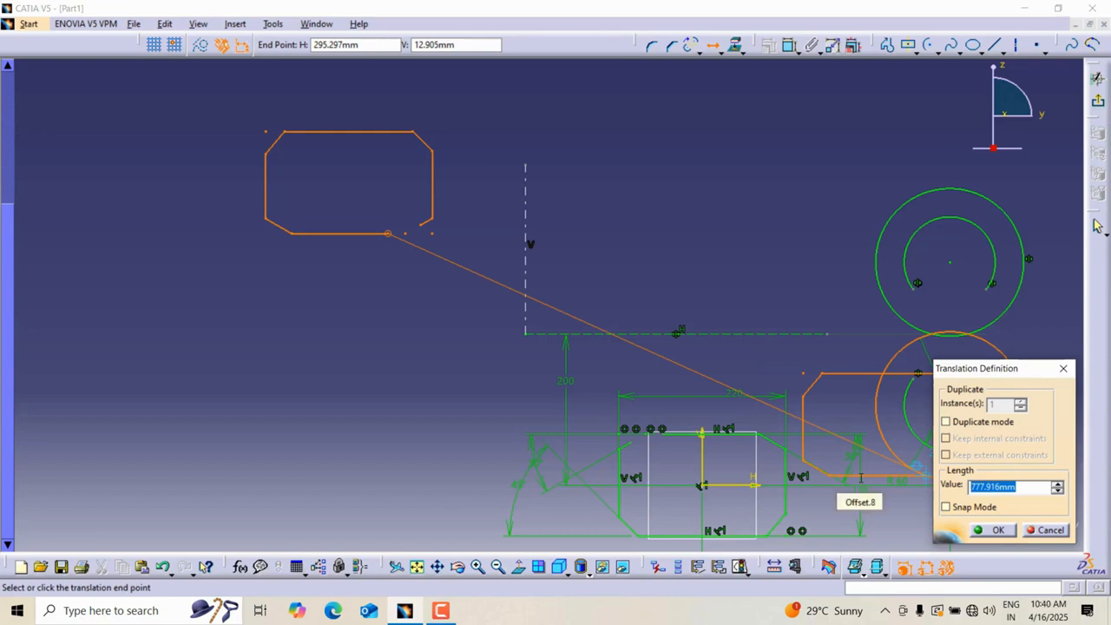
pyautogui.write('500')
pyautogui.press('Return')
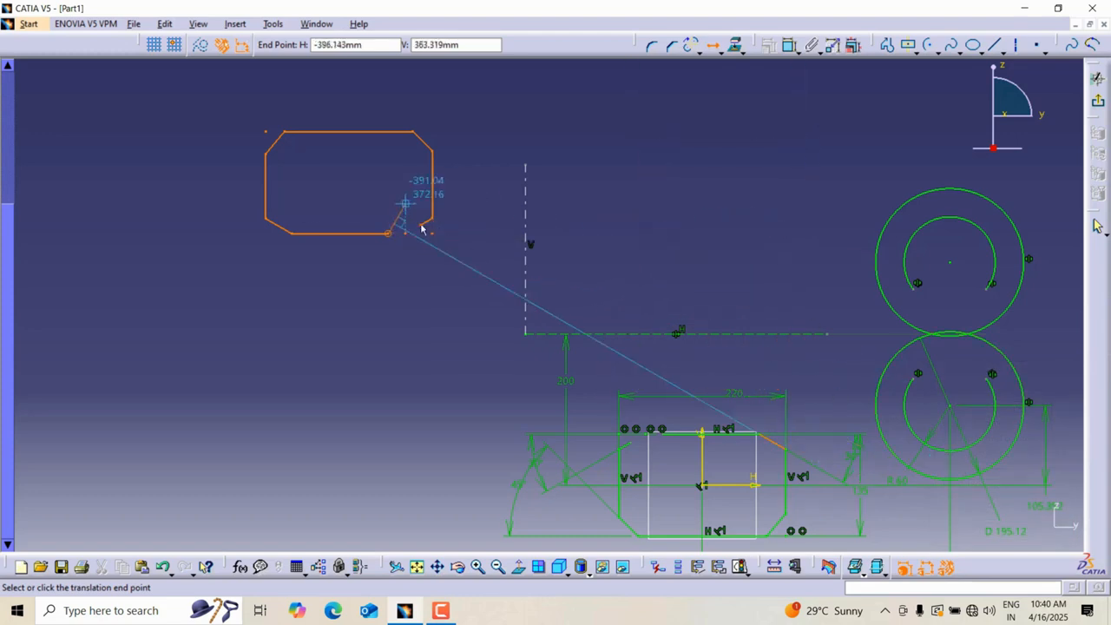
pyautogui.click(670, 236)
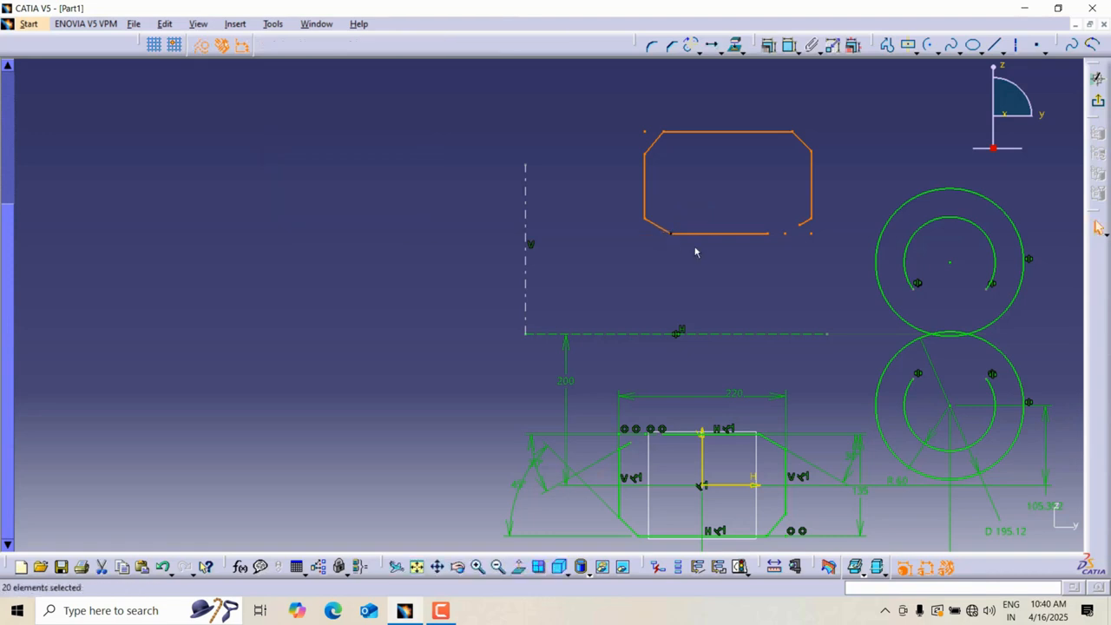
# Delete the vertical axis.
pyautogui.click(796, 114)
pyautogui.moveTo(797, 114); pyautogui.dragTo(797, 141, button='middle')
pyautogui.middleClick(799, 148)
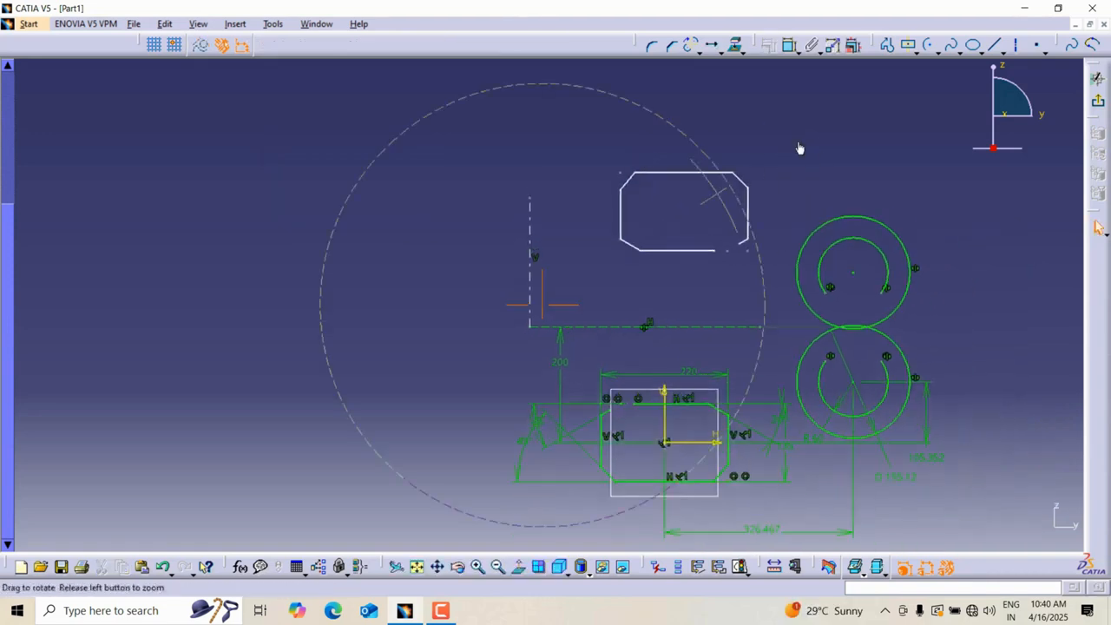
pyautogui.click(529, 217)
pyautogui.press('Delete')
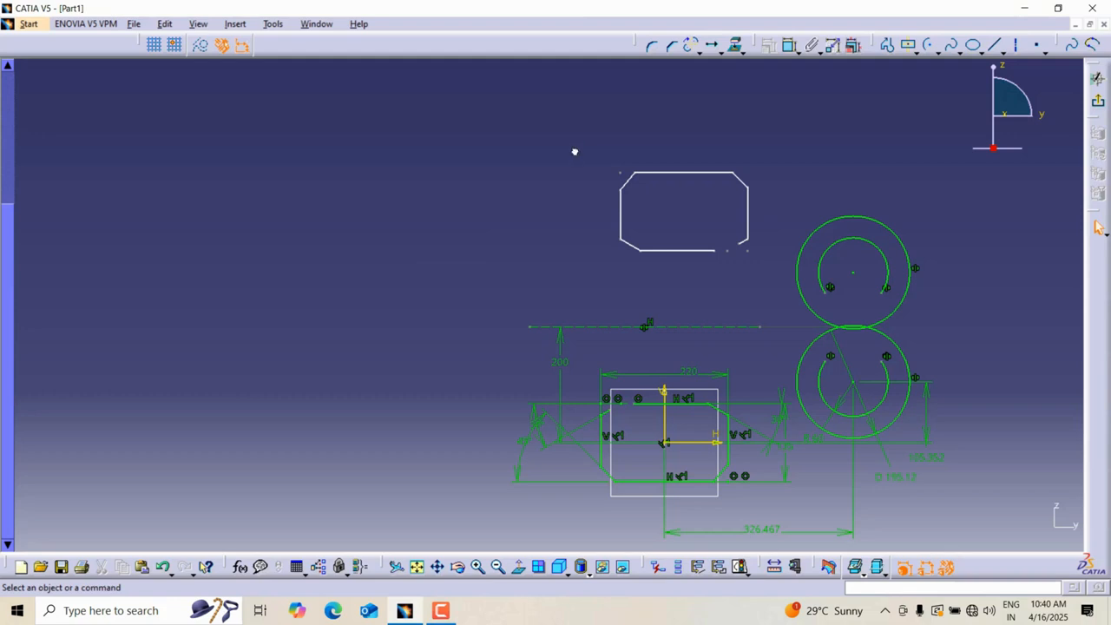
# Translate the flipped chamfered profile 300 mm to the left, moving the original without duplicating.
pyautogui.moveTo(575, 152); pyautogui.dragTo(761, 283)
pyautogui.click(713, 45)
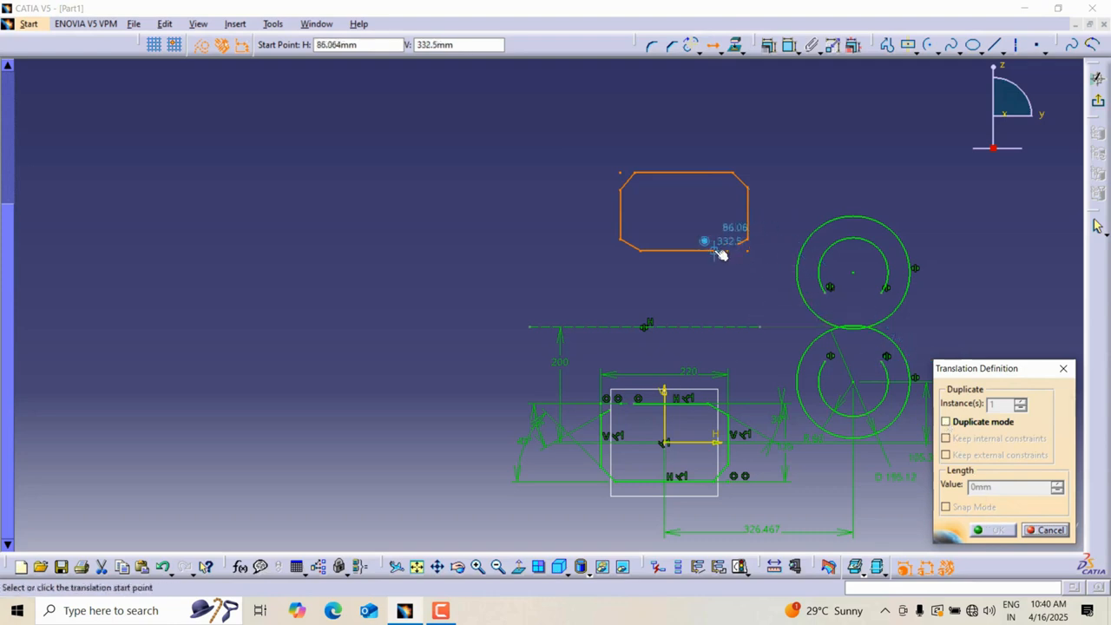
pyautogui.click(622, 237)
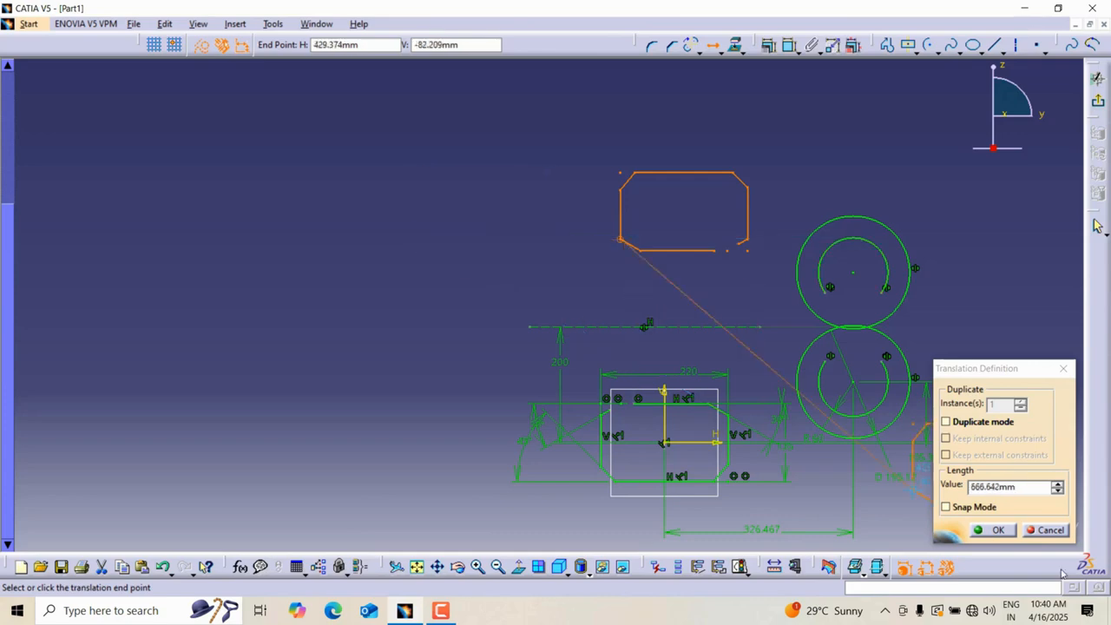
pyautogui.click(1025, 489)
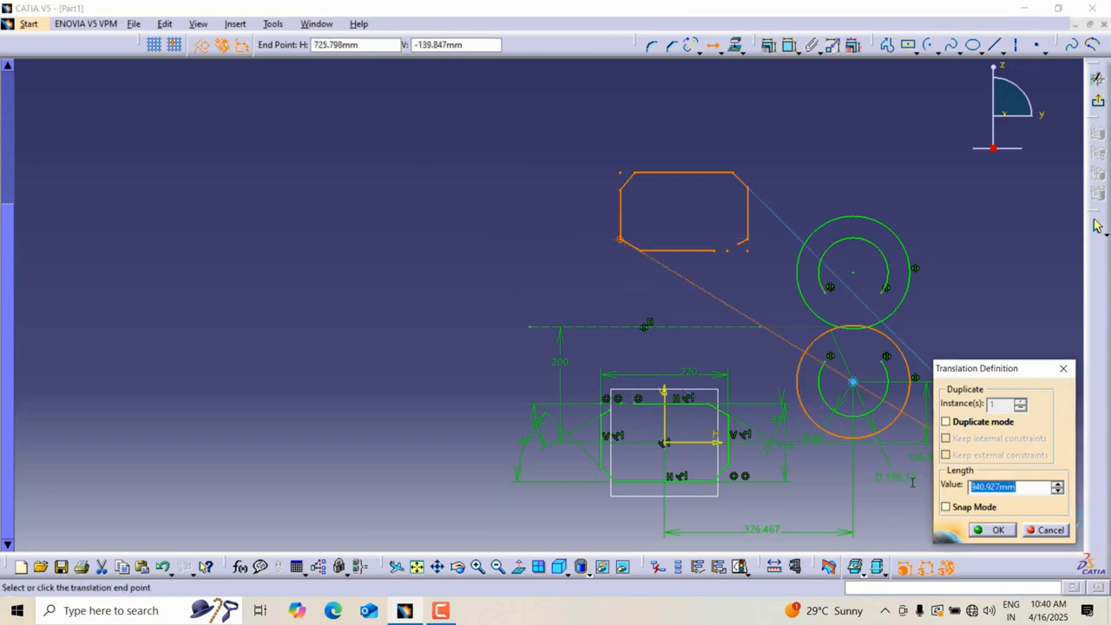
pyautogui.write('300')
pyautogui.press('Return')
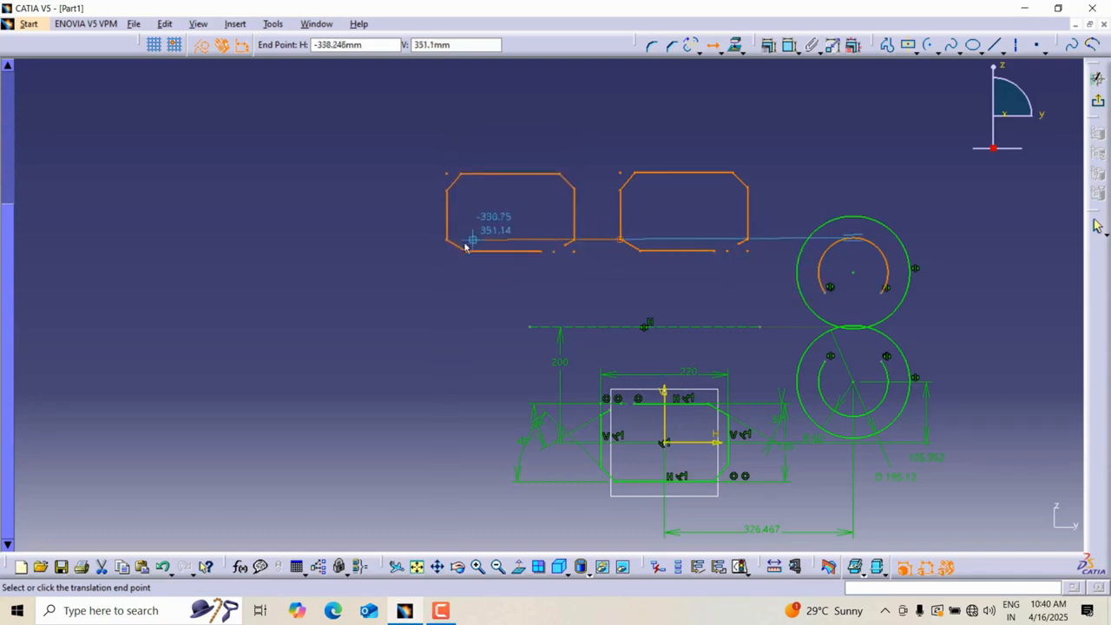
pyautogui.click(409, 244)
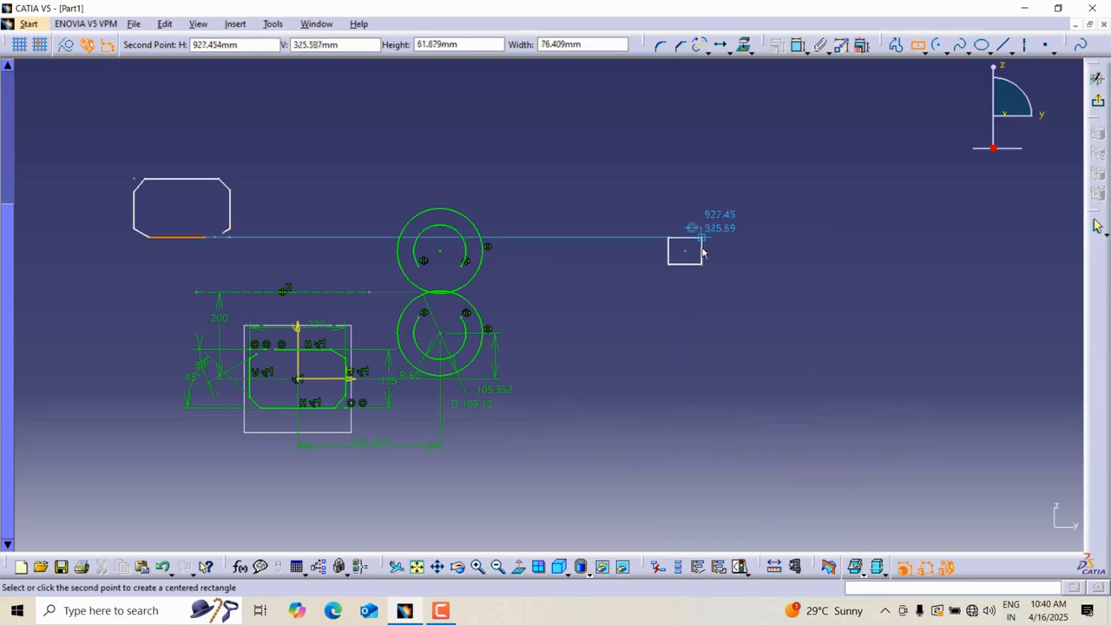
pyautogui.press('Escape')
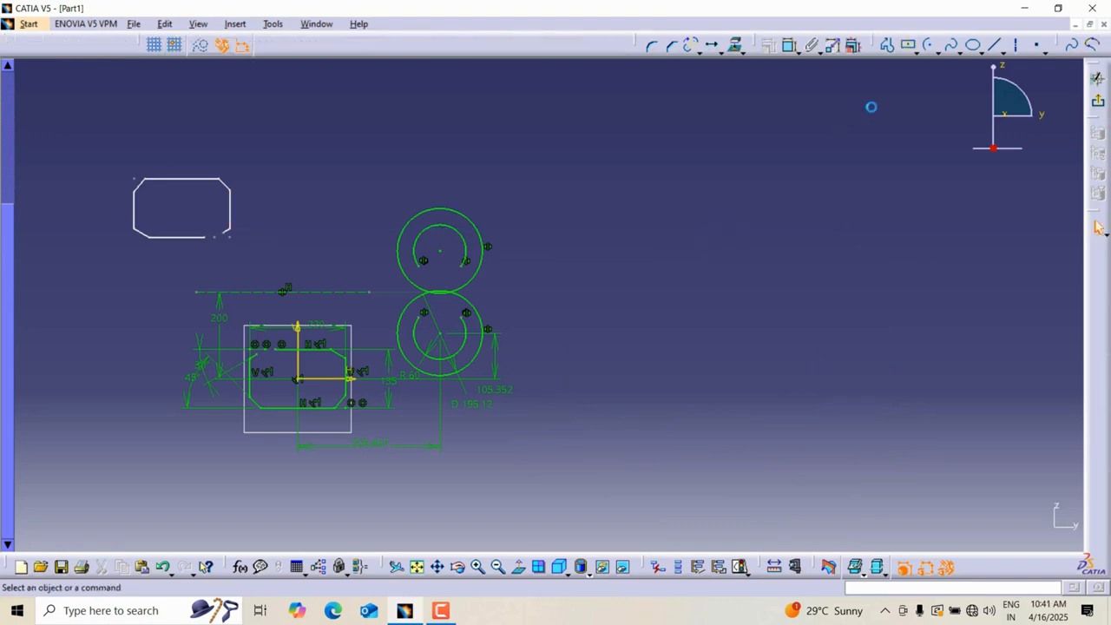
# Draw a centered rectangle forming a square about 48 x 48 mm in empty space to the right of the sketch.
pyautogui.click(909, 49)
pyautogui.keyDown('ctrl'); pyautogui.moveTo(662, 404); pyautogui.dragTo(671, 356, button='middle'); pyautogui.keyUp('ctrl')
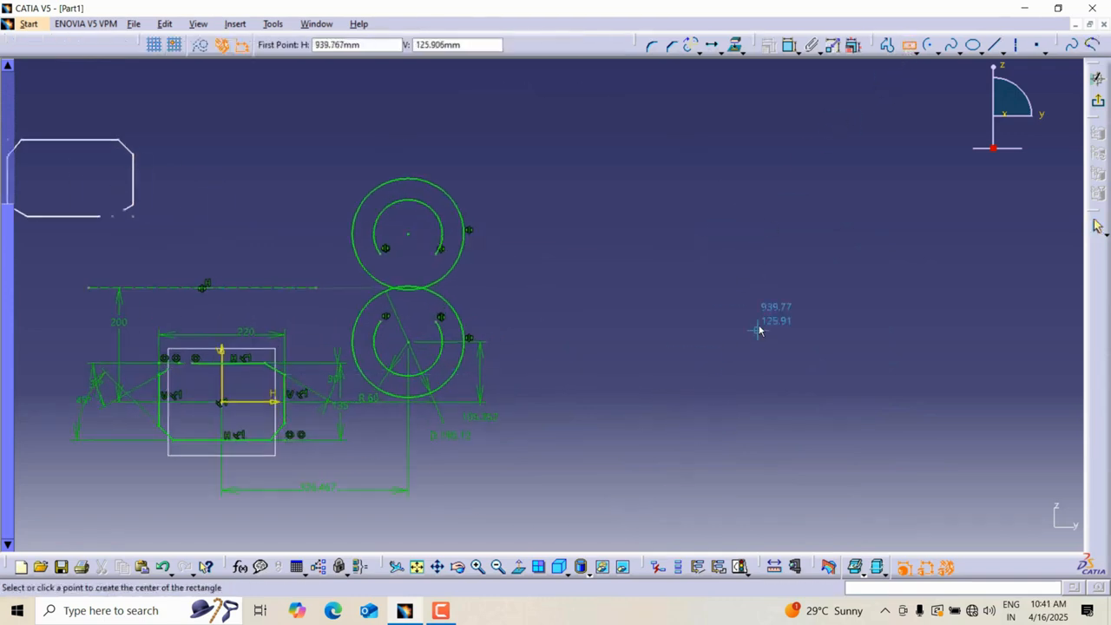
pyautogui.moveTo(760, 328); pyautogui.dragTo(533, 359, button='middle')
pyautogui.click(604, 292)
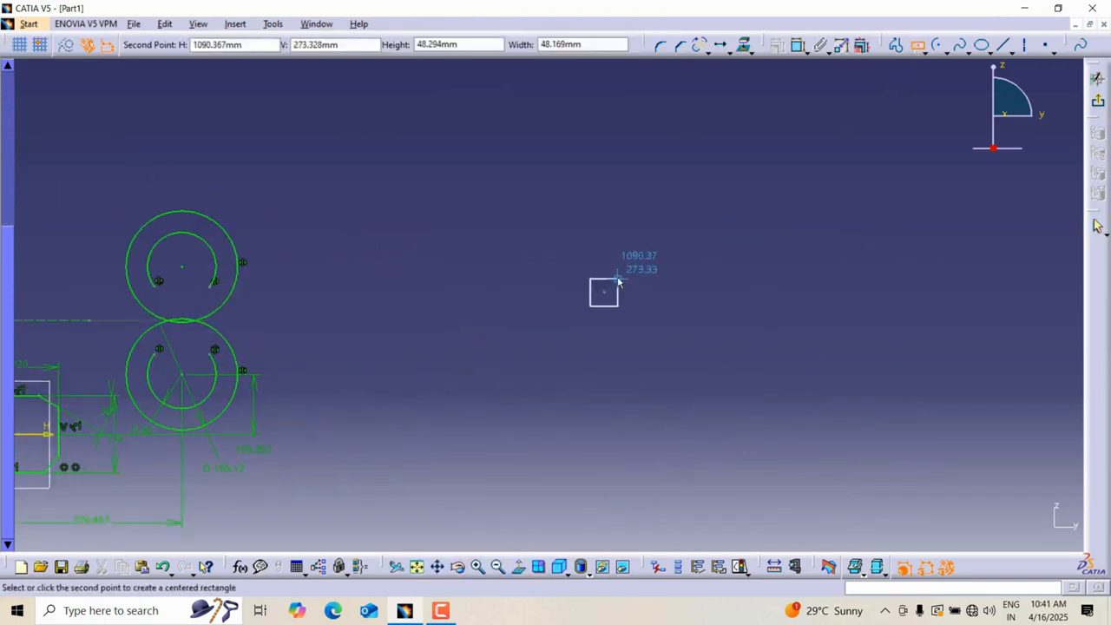
pyautogui.click(619, 279)
# Translate the square with duplicate mode on, making 5 copies spaced 80 mm to the right in a row.
pyautogui.moveTo(568, 258); pyautogui.dragTo(653, 351)
pyautogui.click(713, 46)
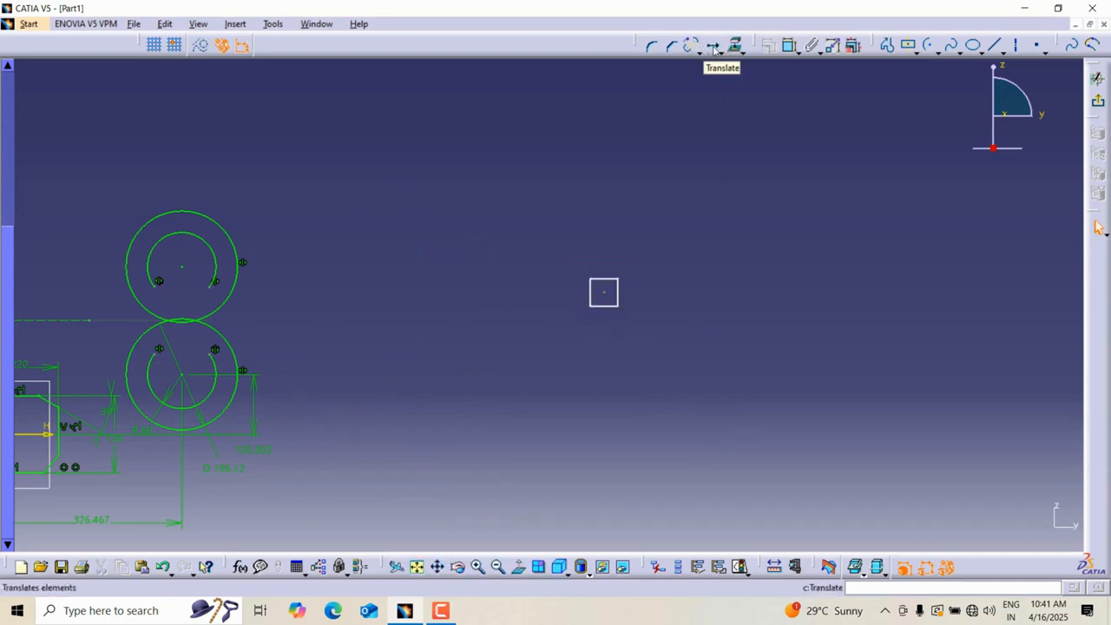
pyautogui.click(713, 48)
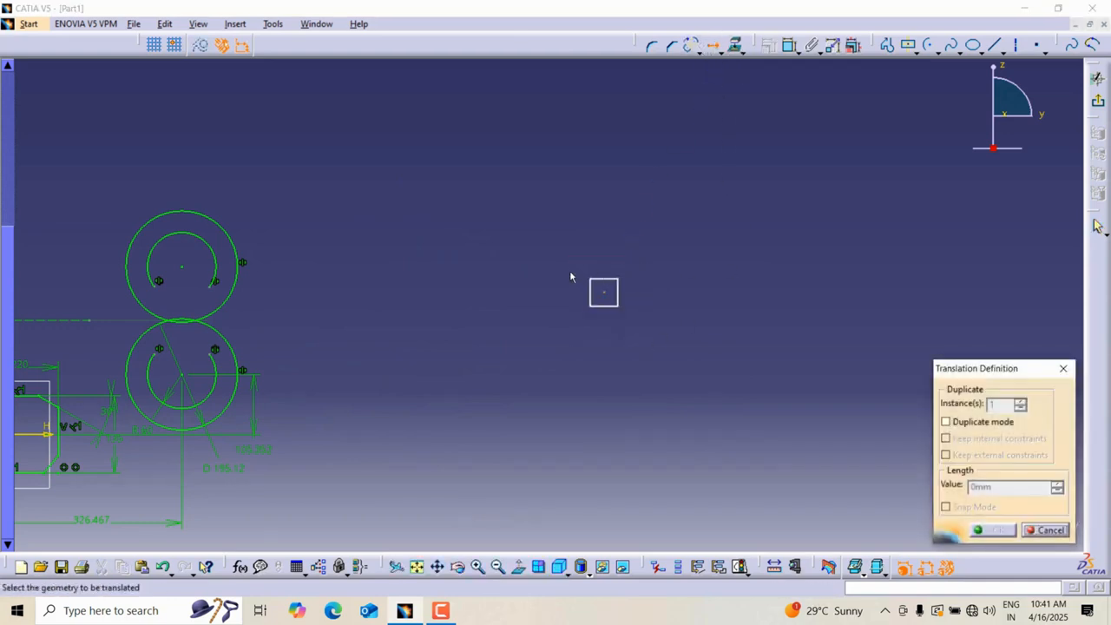
pyautogui.moveTo(569, 264); pyautogui.dragTo(644, 334)
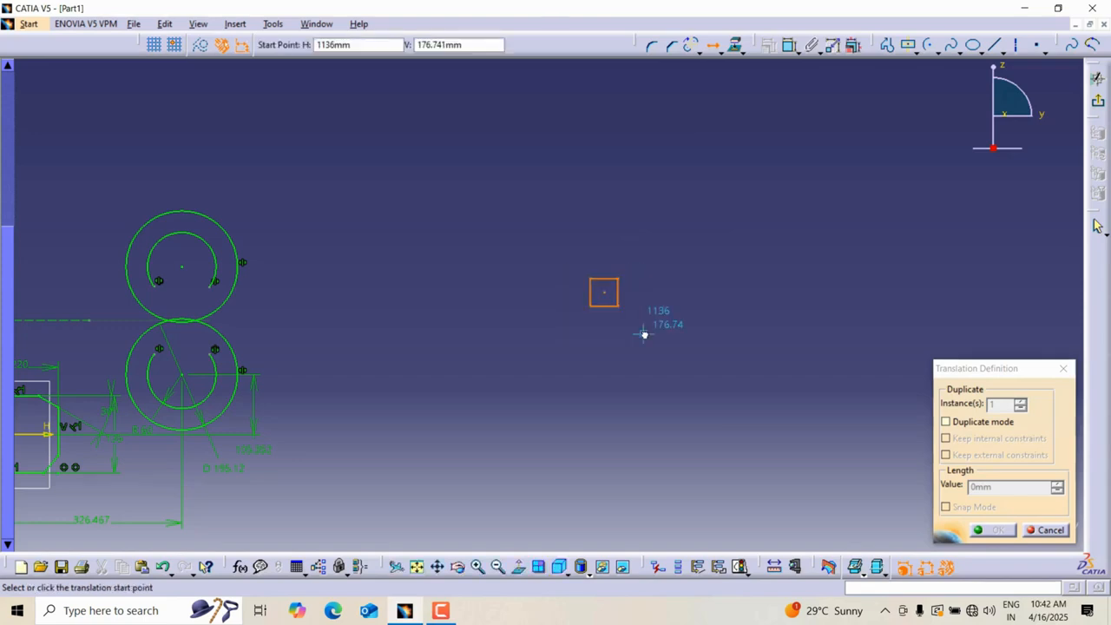
pyautogui.click(947, 422)
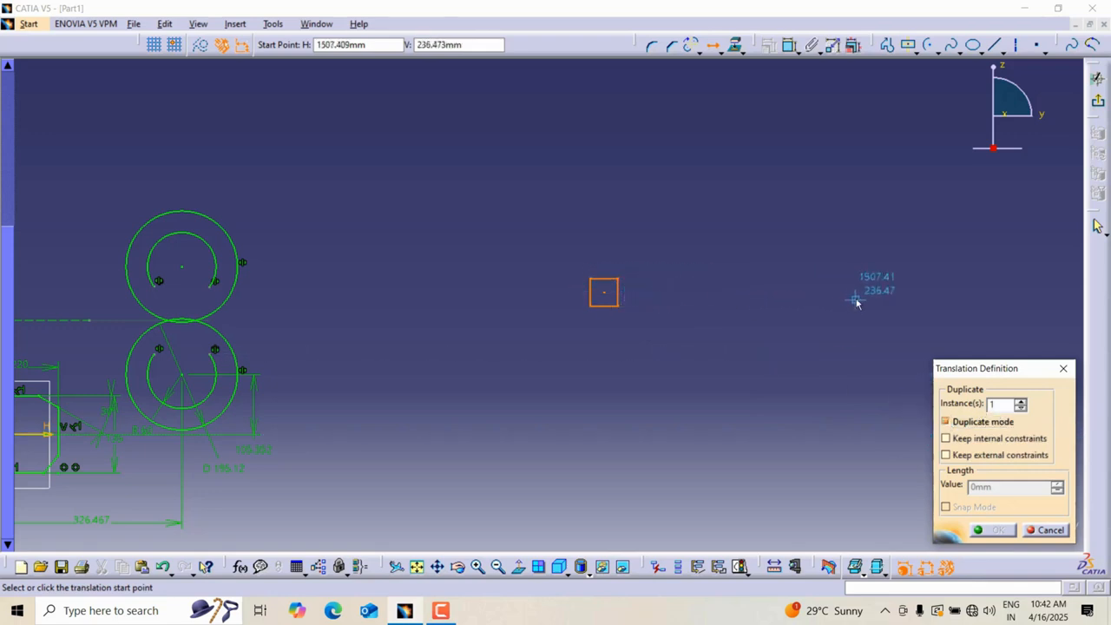
pyautogui.moveTo(1001, 407); pyautogui.dragTo(978, 410)
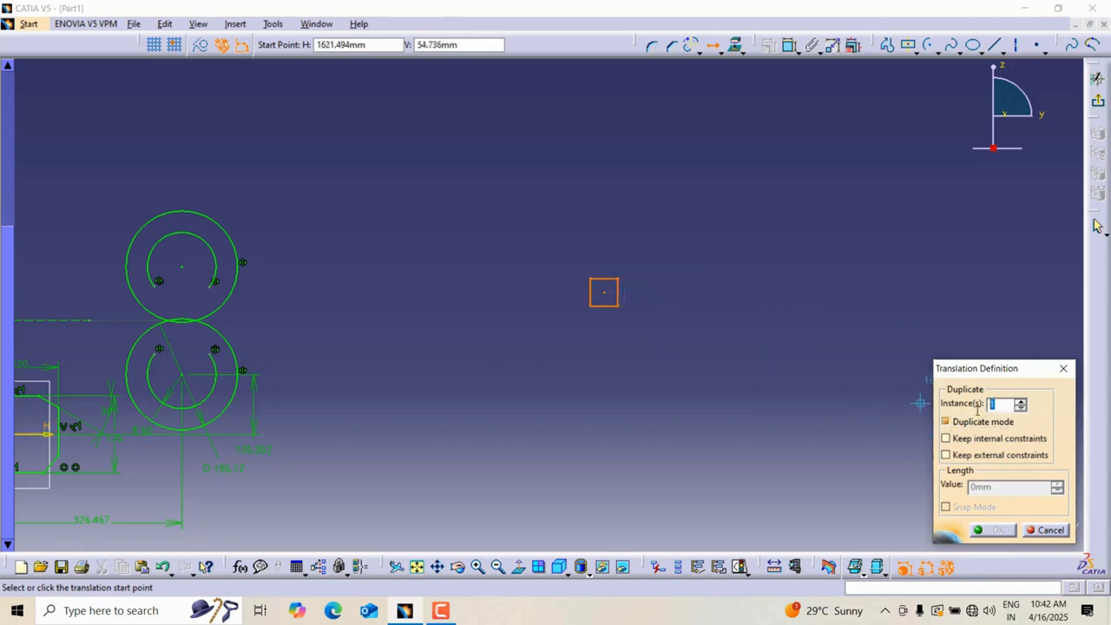
pyautogui.write('5')
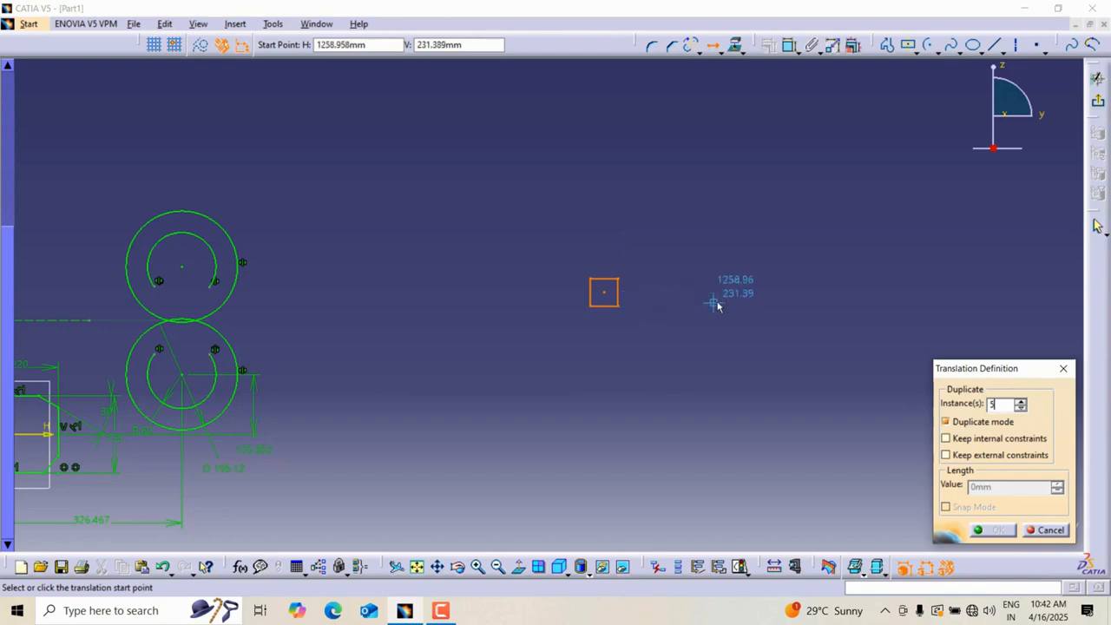
pyautogui.click(611, 296)
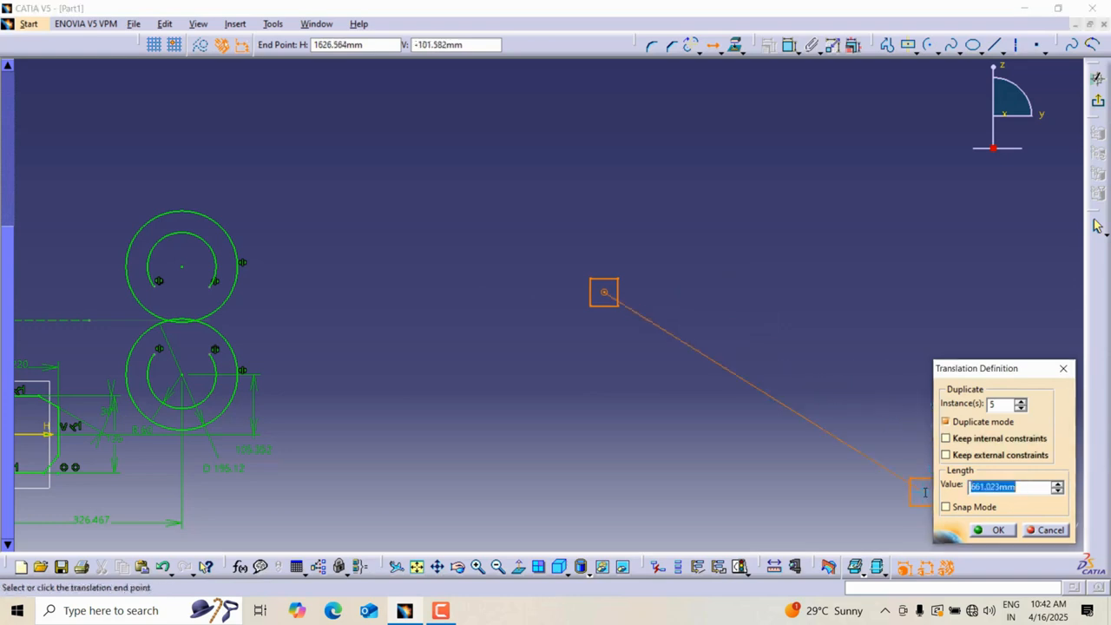
pyautogui.write('80')
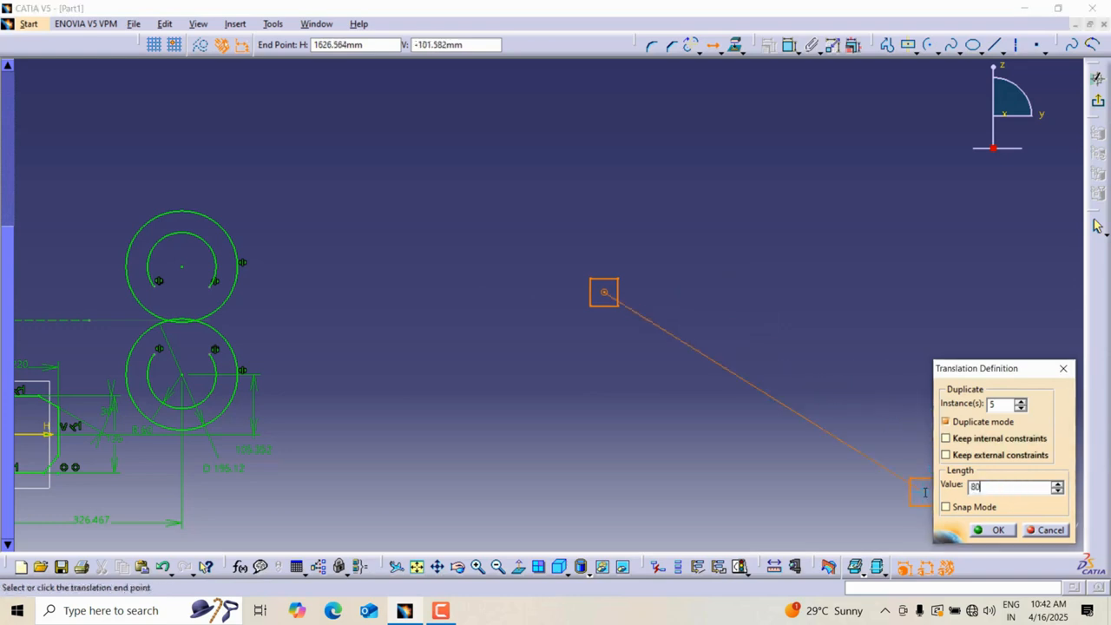
pyautogui.press('Return')
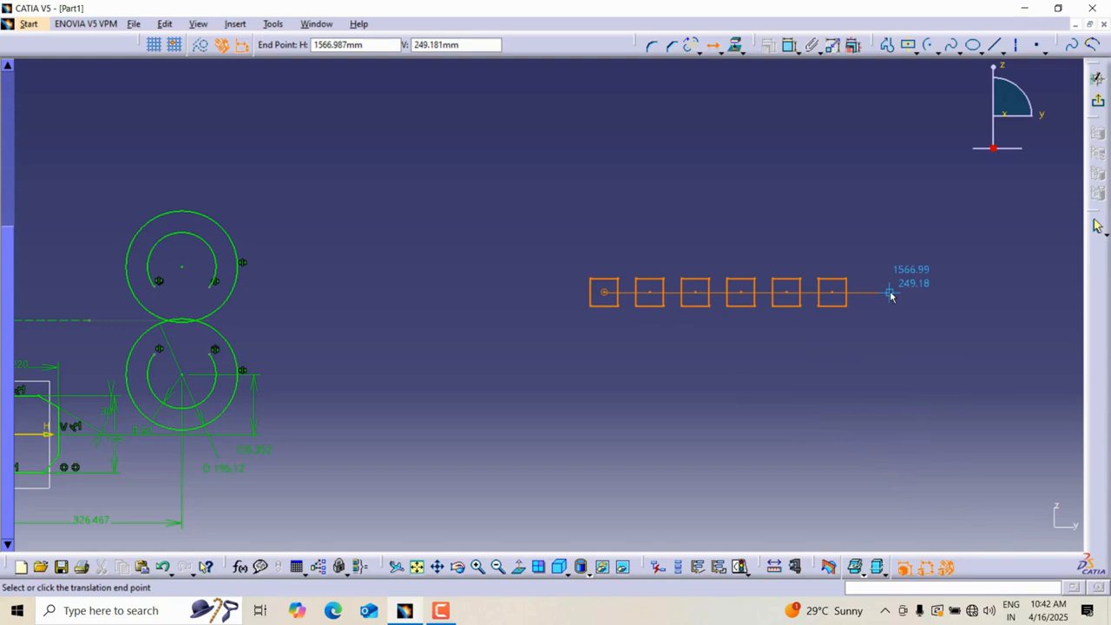
pyautogui.click(890, 294)
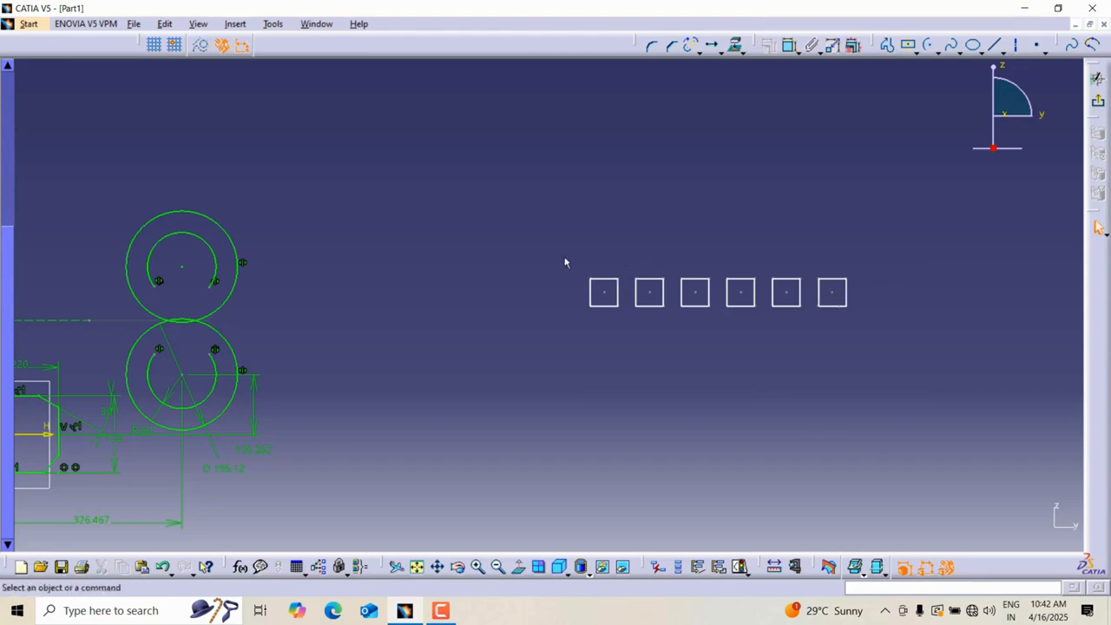
# Translate the whole row of squares with duplicate mode, 6 instances spaced 70 mm downward, forming a grid.
pyautogui.moveTo(565, 259); pyautogui.dragTo(909, 353)
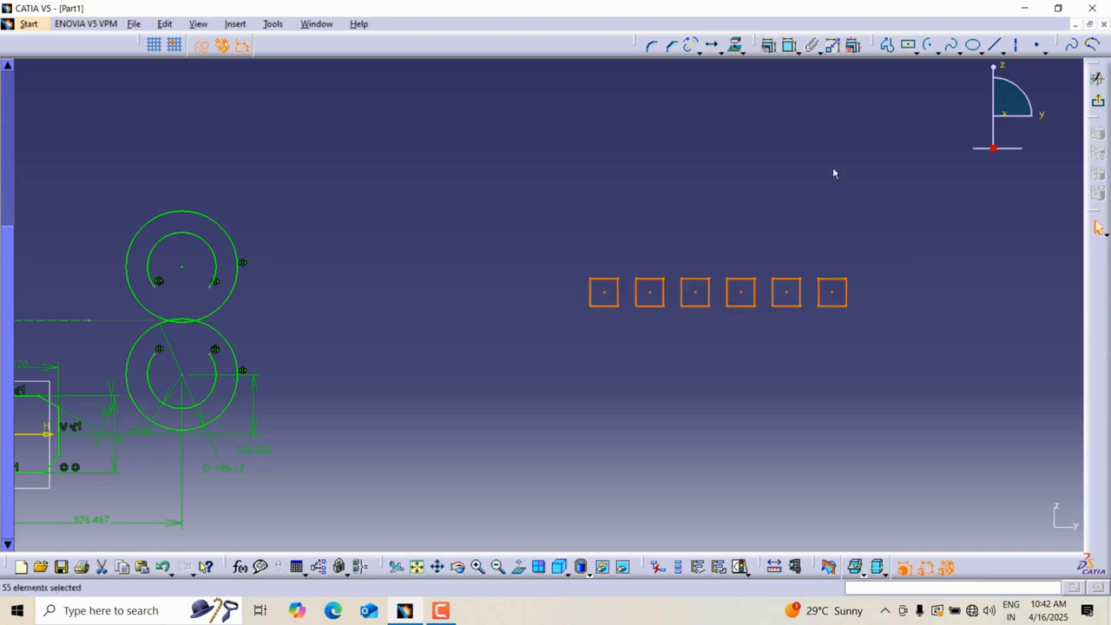
pyautogui.click(711, 46)
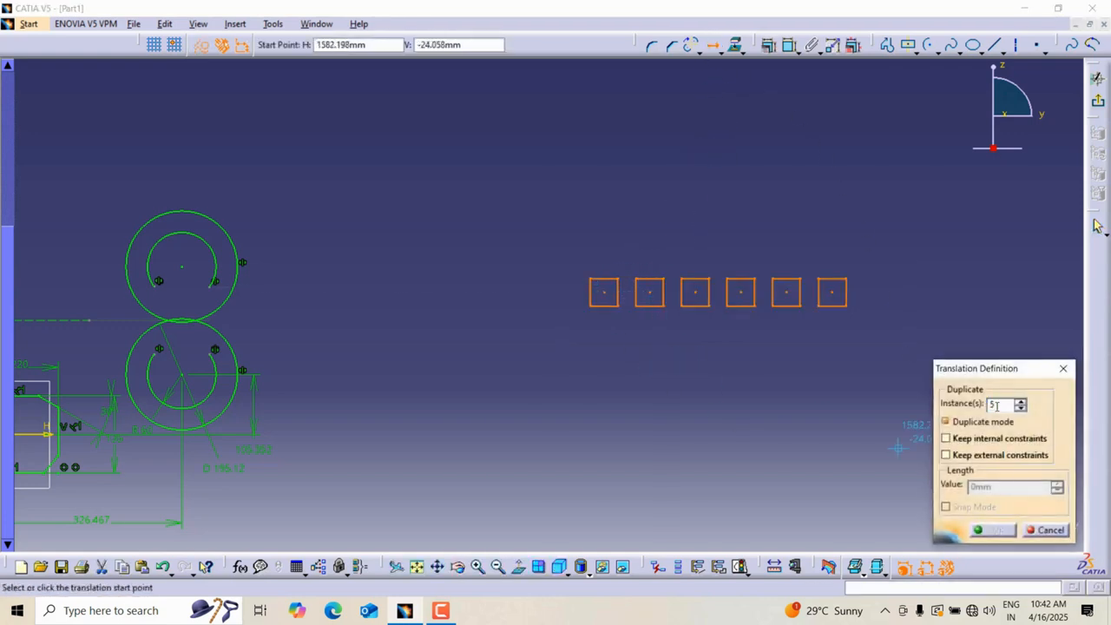
pyautogui.click(604, 293)
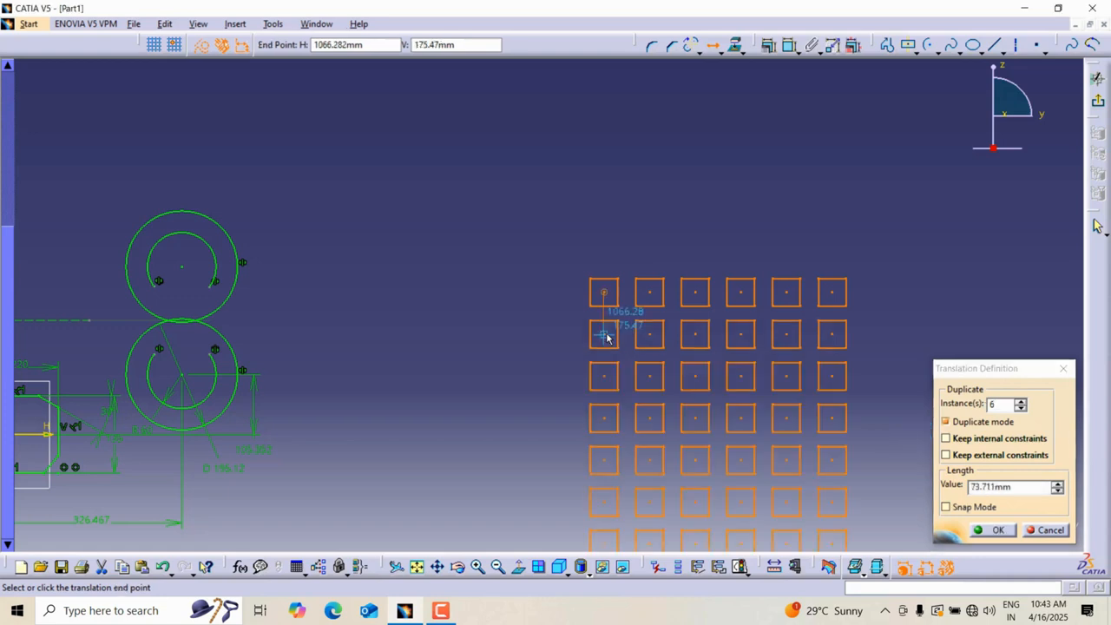
pyautogui.moveTo(607, 338); pyautogui.dragTo(612, 272, button='middle')
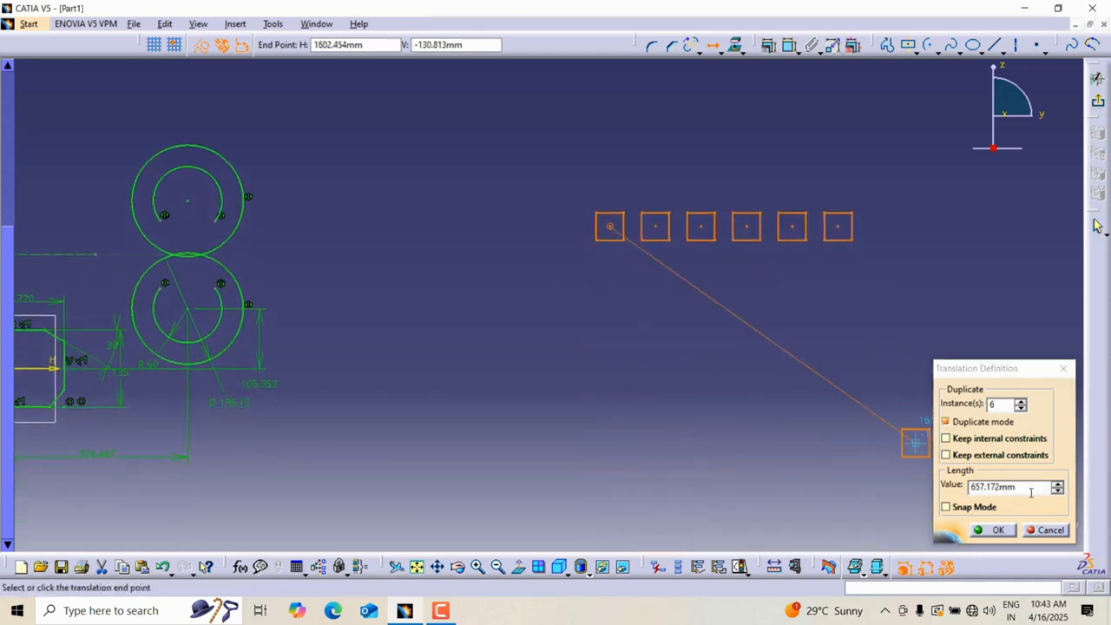
pyautogui.write('70')
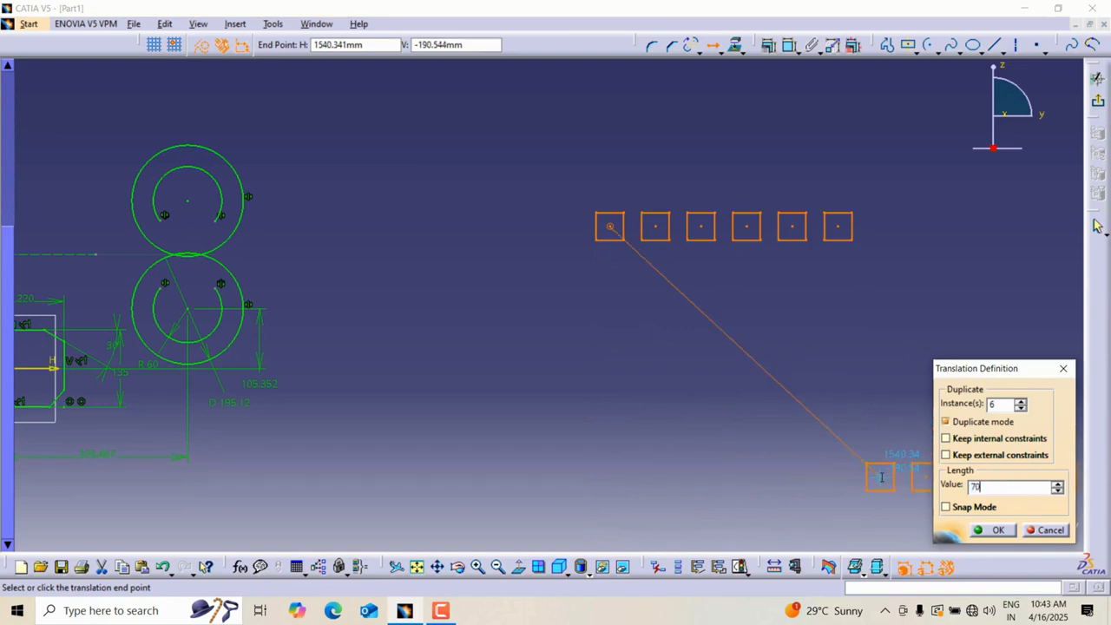
pyautogui.press('Return')
pyautogui.click(612, 458)
# Draw a tall rectangle to the right of the square grid.
pyautogui.moveTo(947, 271); pyautogui.dragTo(813, 244, button='middle')
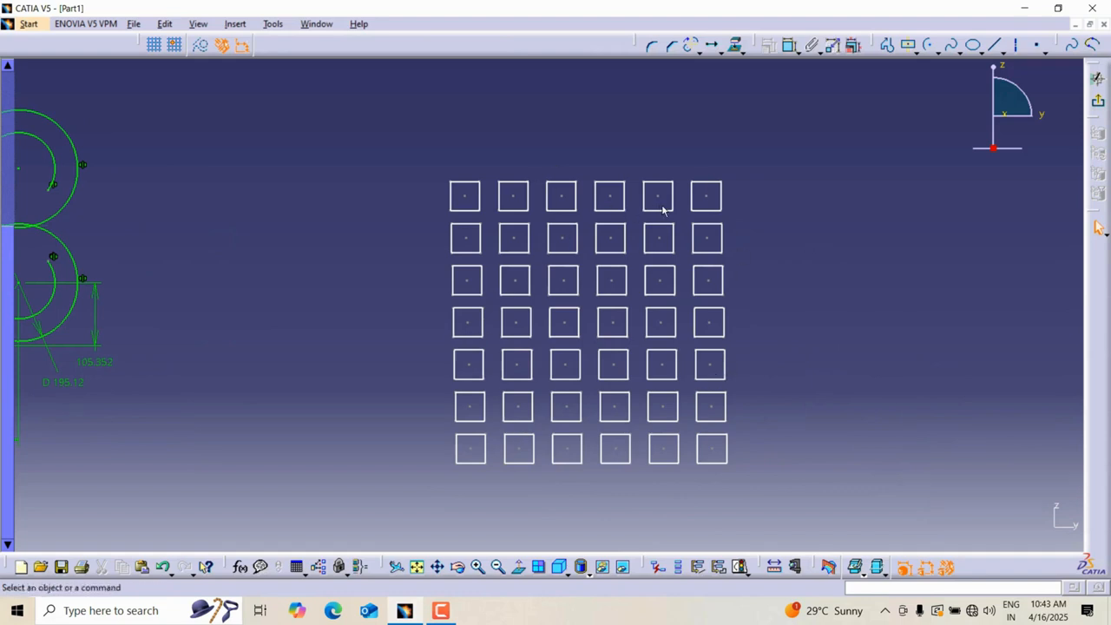
pyautogui.moveTo(714, 224); pyautogui.dragTo(755, 223, button='middle')
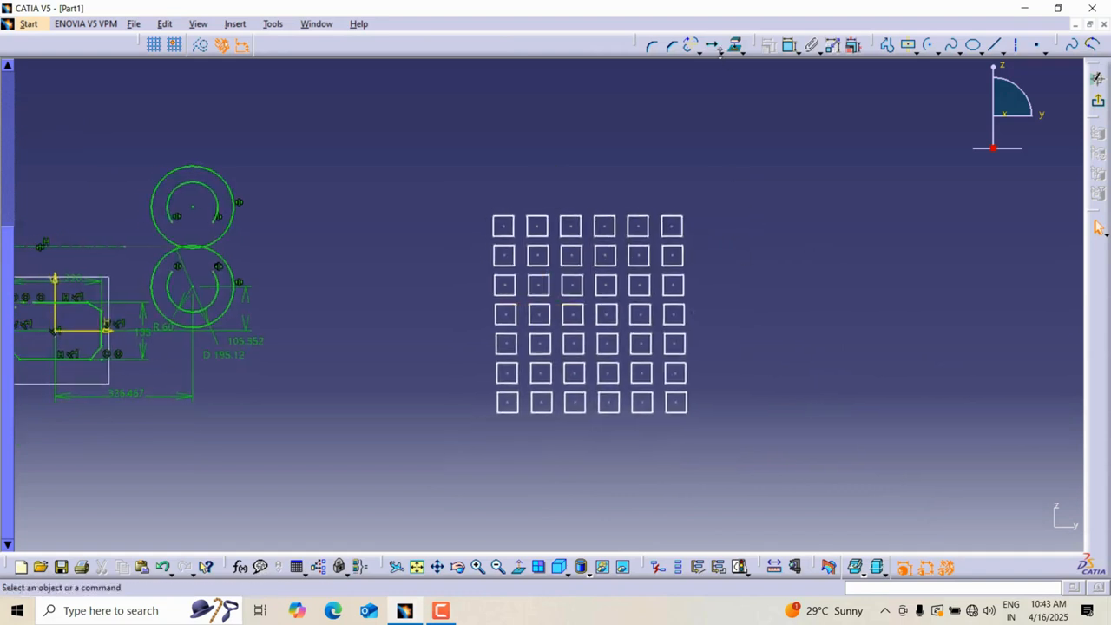
pyautogui.click(736, 49)
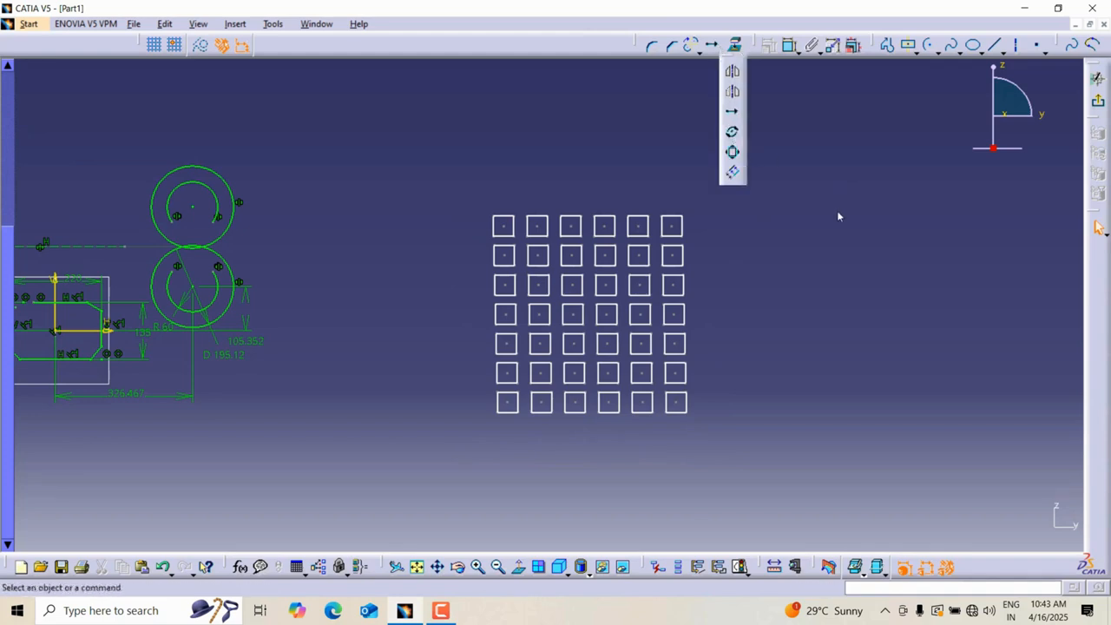
pyautogui.click(801, 170)
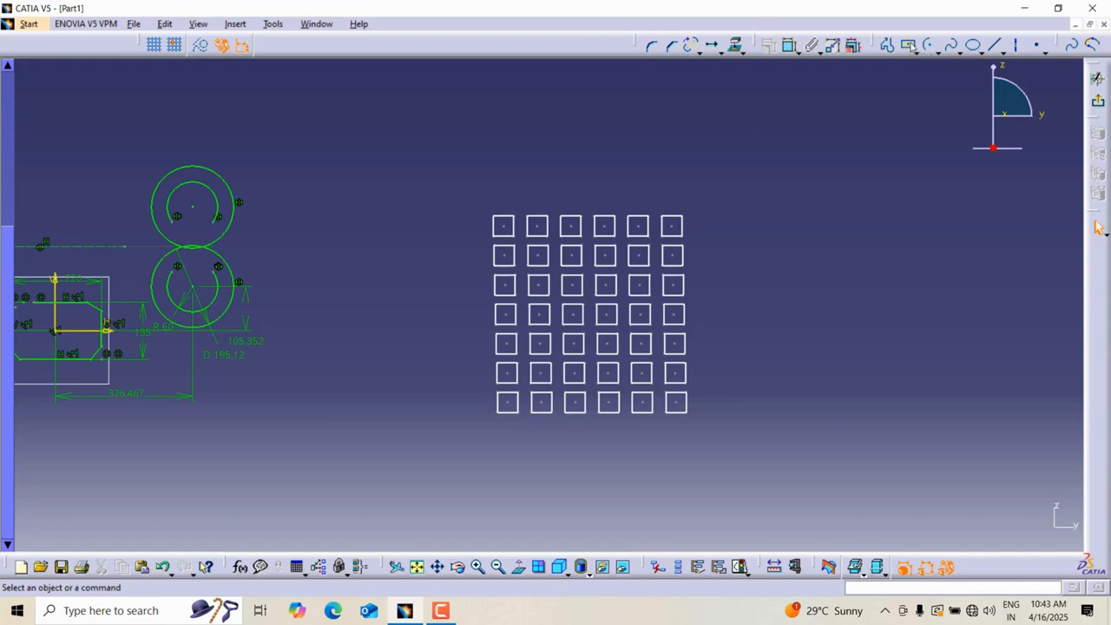
pyautogui.click(918, 54)
pyautogui.click(931, 68)
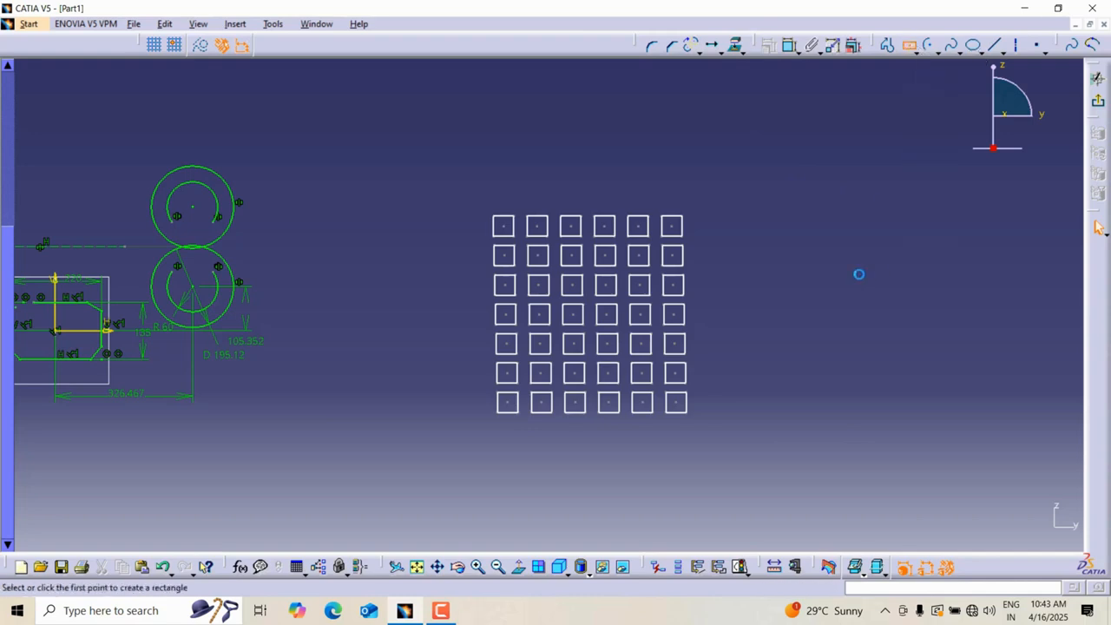
pyautogui.click(852, 276)
pyautogui.click(898, 176)
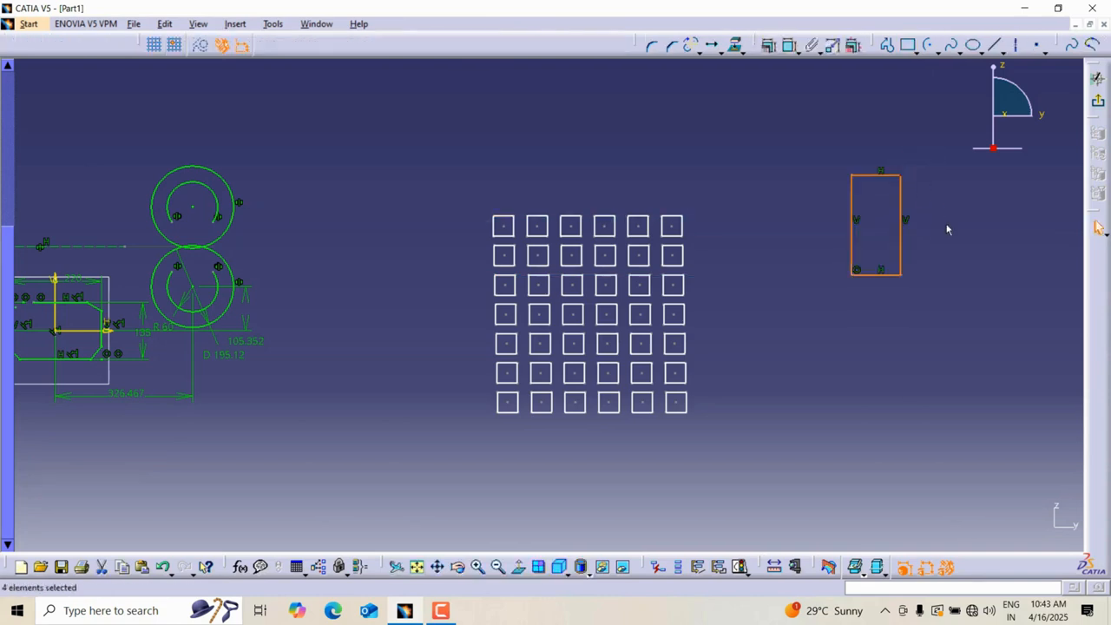
# Rotate the tall rectangle 45 degrees about its lower-left corner with duplicate mode turned off.
pyautogui.moveTo(946, 228)
pyautogui.mouseDown(button='middle')
pyautogui.moveTo(790, 256)
pyautogui.moveTo(788, 239)
pyautogui.mouseUp(button='middle')
pyautogui.click(721, 52)
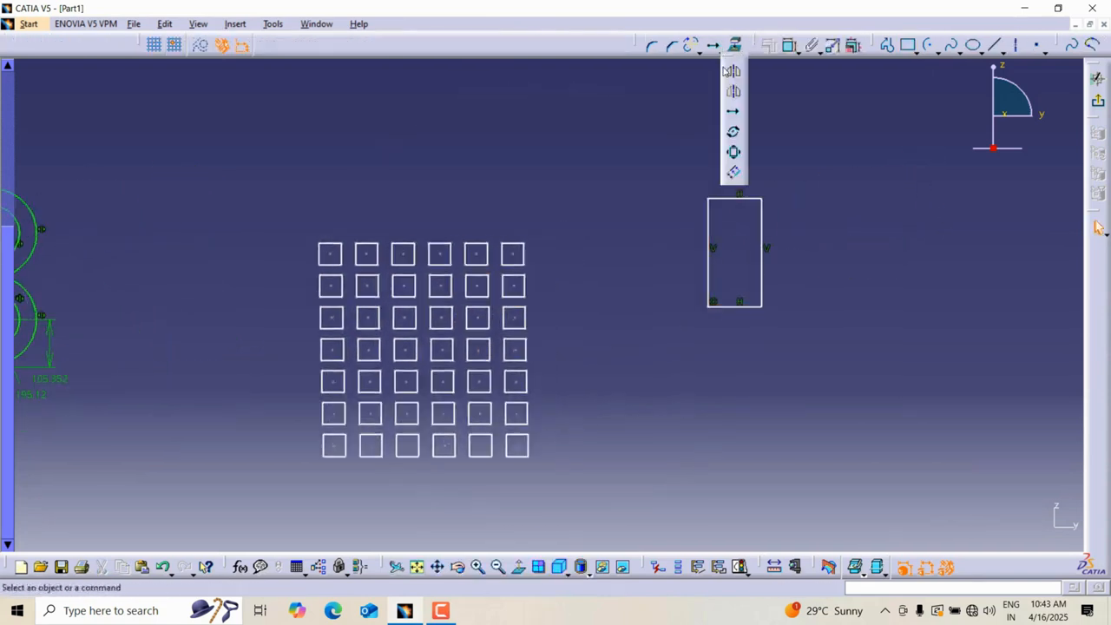
pyautogui.click(734, 135)
pyautogui.moveTo(657, 161); pyautogui.dragTo(798, 368)
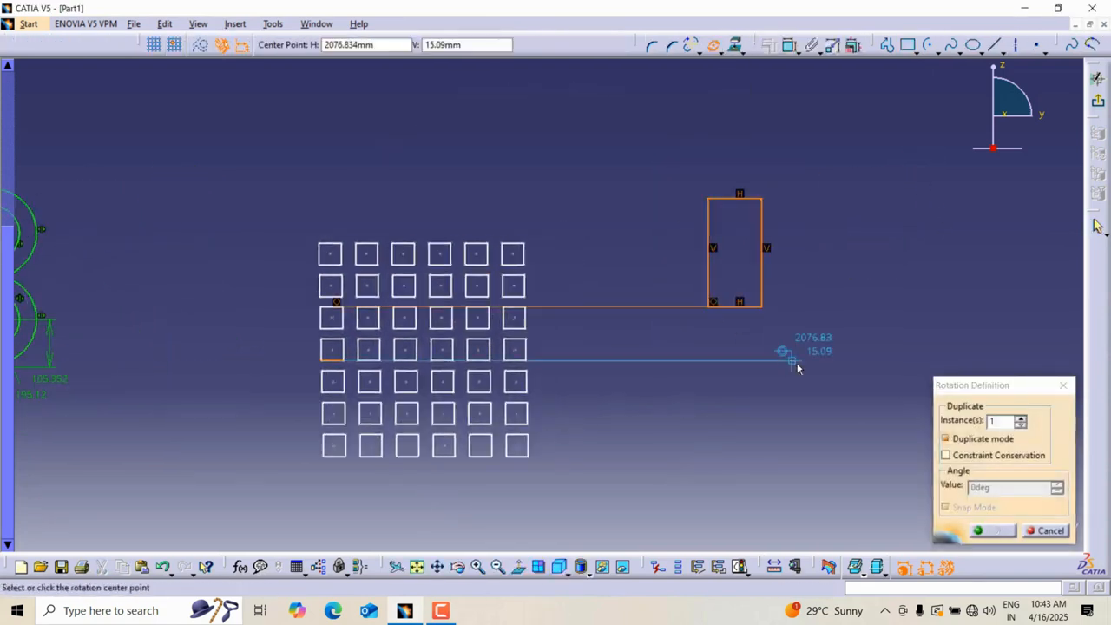
pyautogui.click(945, 439)
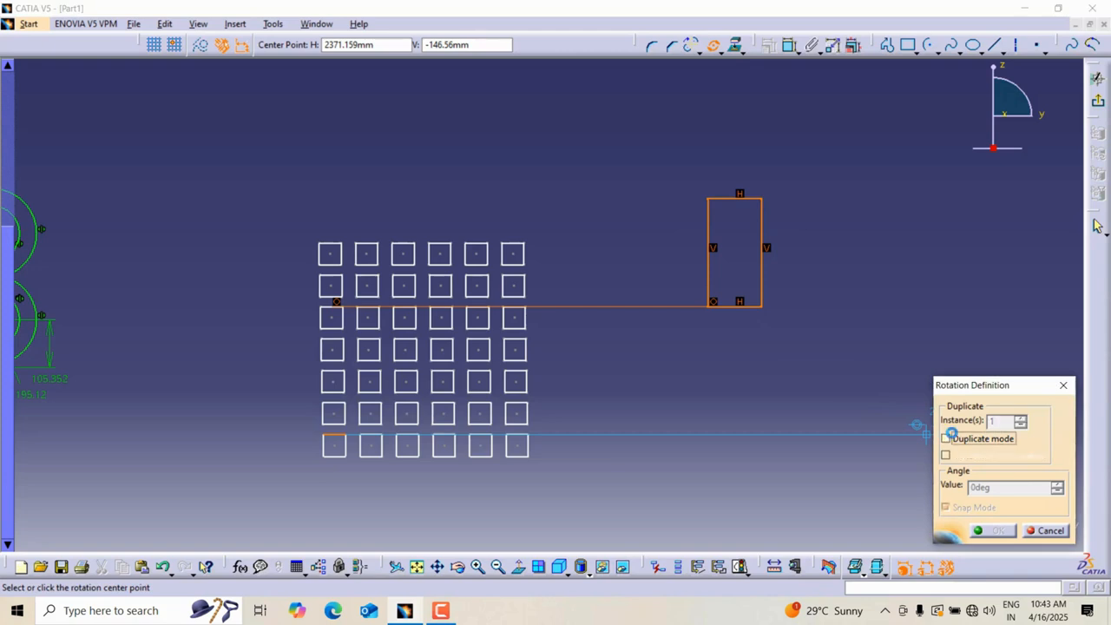
pyautogui.click(712, 305)
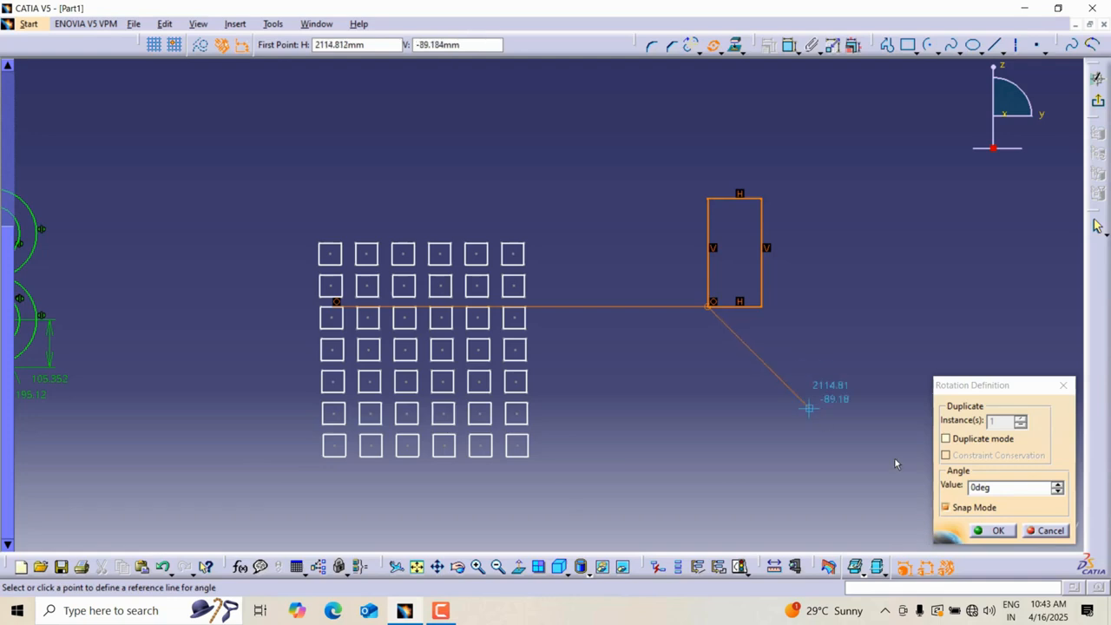
pyautogui.write('4')
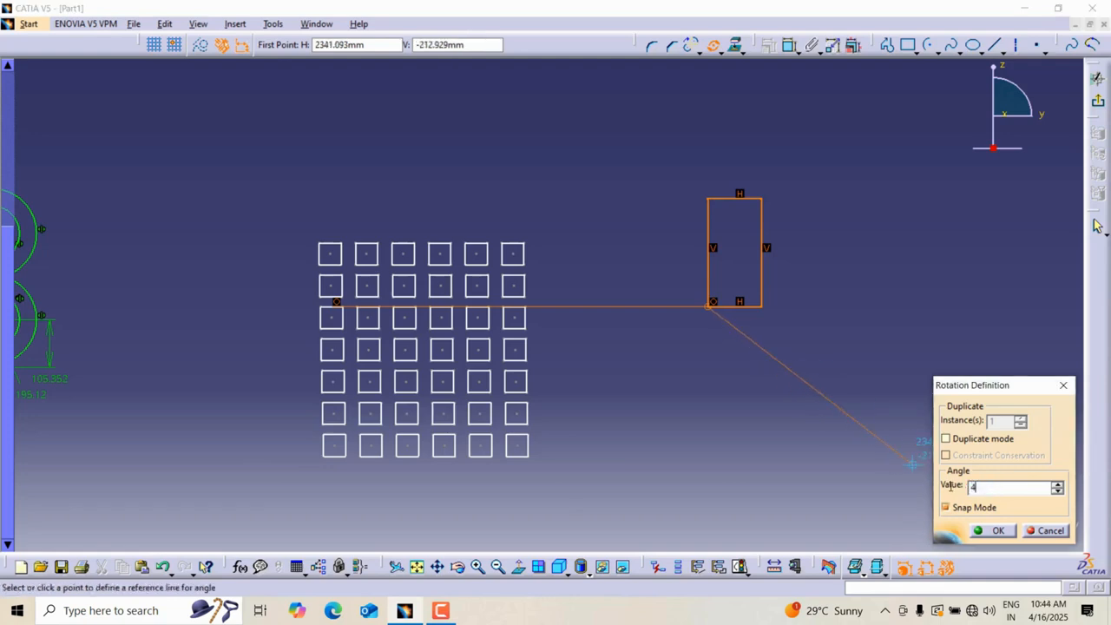
pyautogui.write('5')
pyautogui.press('Return')
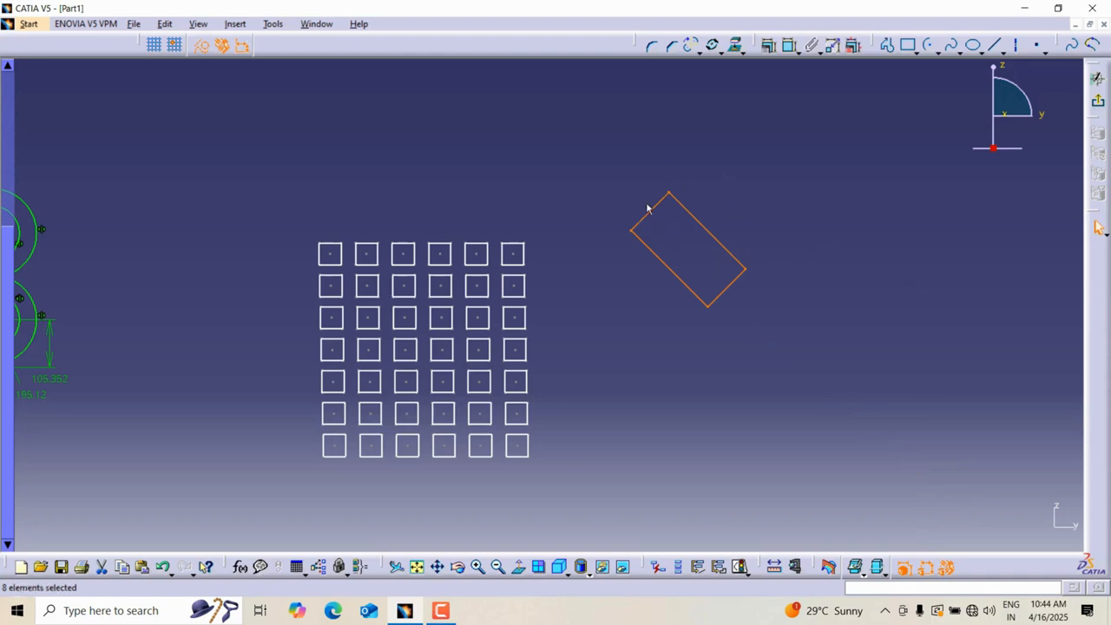
# Delete the rotated tall rectangle.
pyautogui.click(791, 191)
pyautogui.moveTo(791, 191)
pyautogui.mouseDown(button='middle')
pyautogui.moveTo(754, 201)
pyautogui.moveTo(896, 179)
pyautogui.moveTo(766, 204)
pyautogui.moveTo(776, 231)
pyautogui.mouseUp(button='middle')
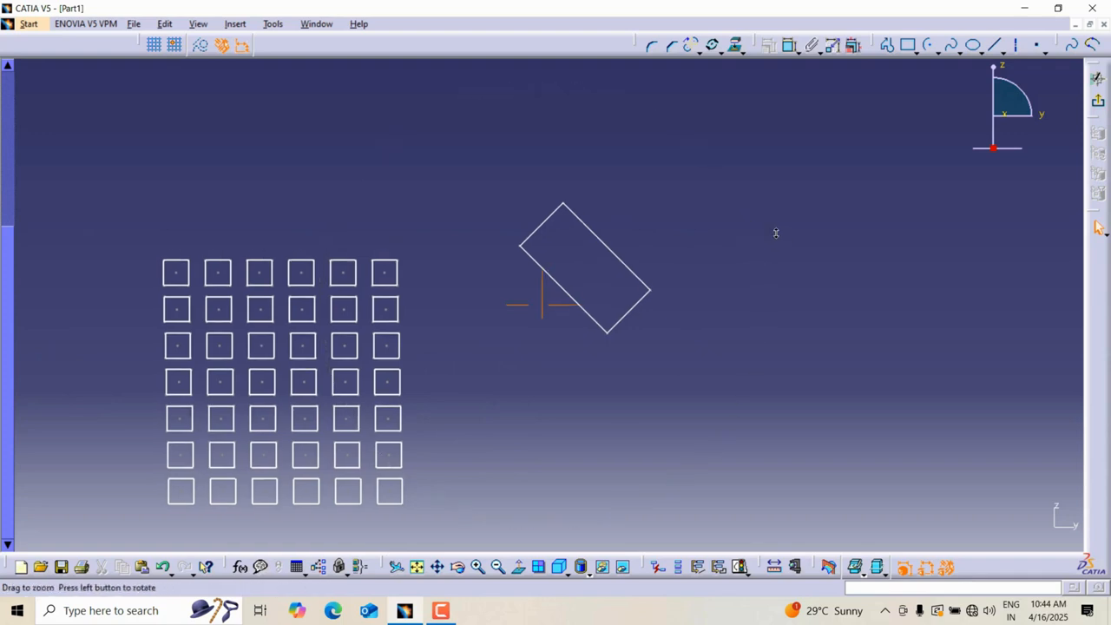
pyautogui.moveTo(467, 165); pyautogui.dragTo(692, 394)
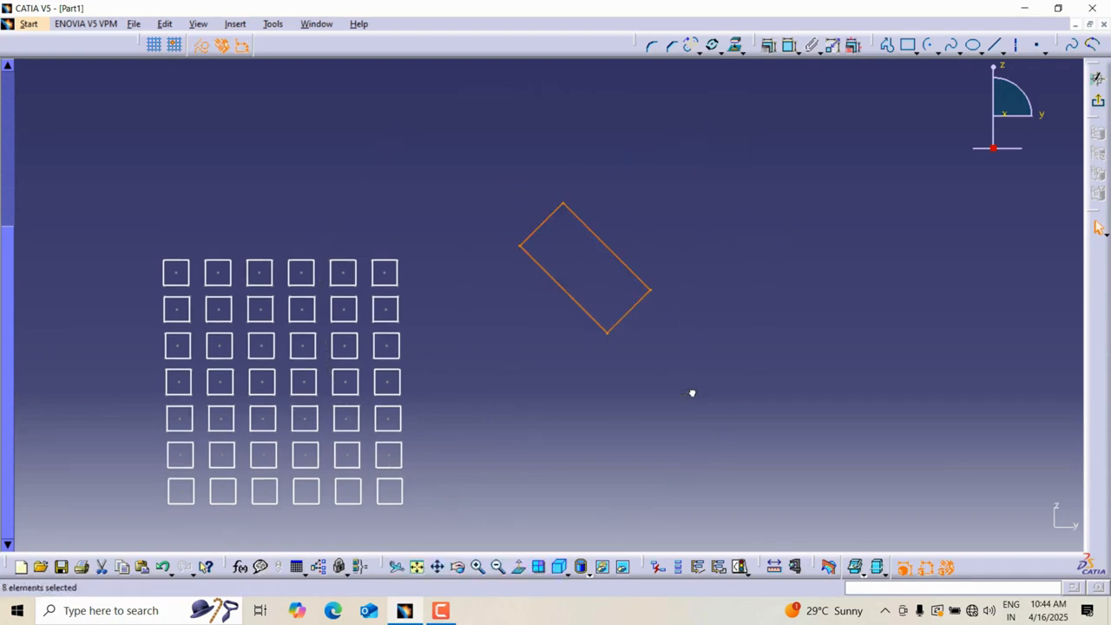
pyautogui.press('Delete')
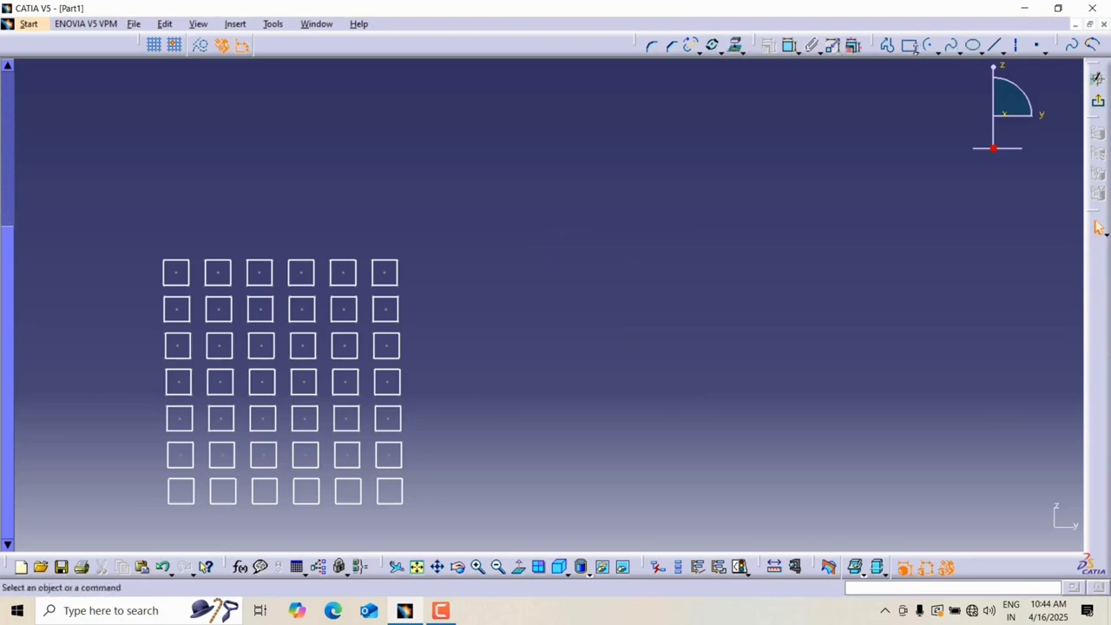
# Sketch a large circle and a small circle centred on its topmost point.
pyautogui.click(917, 52)
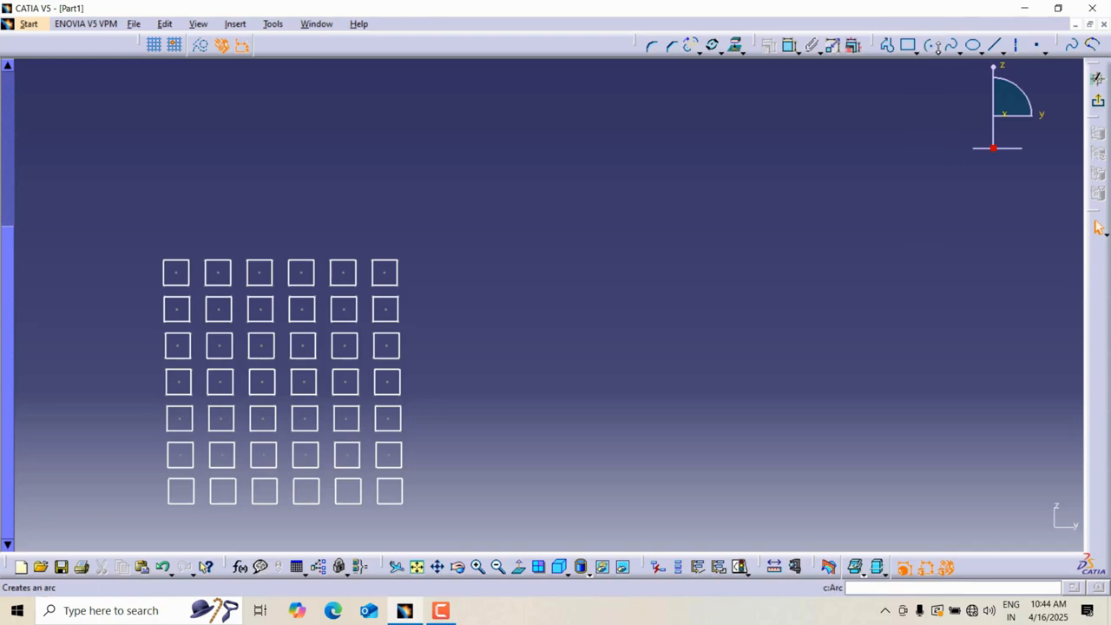
pyautogui.click(936, 52)
pyautogui.click(954, 68)
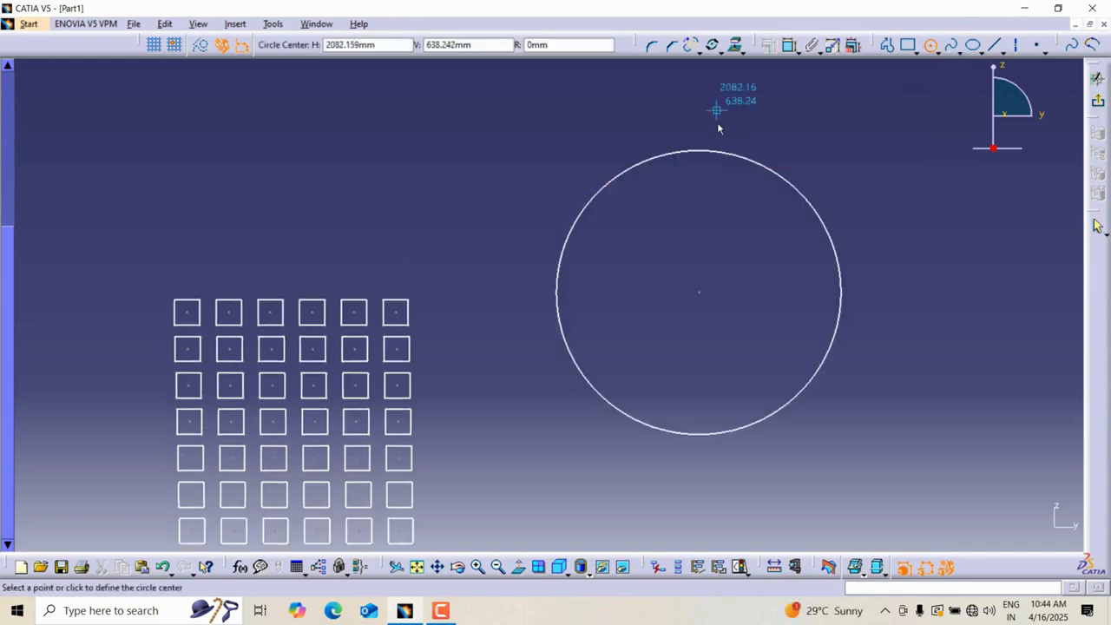
pyautogui.click(699, 150)
pyautogui.click(698, 150)
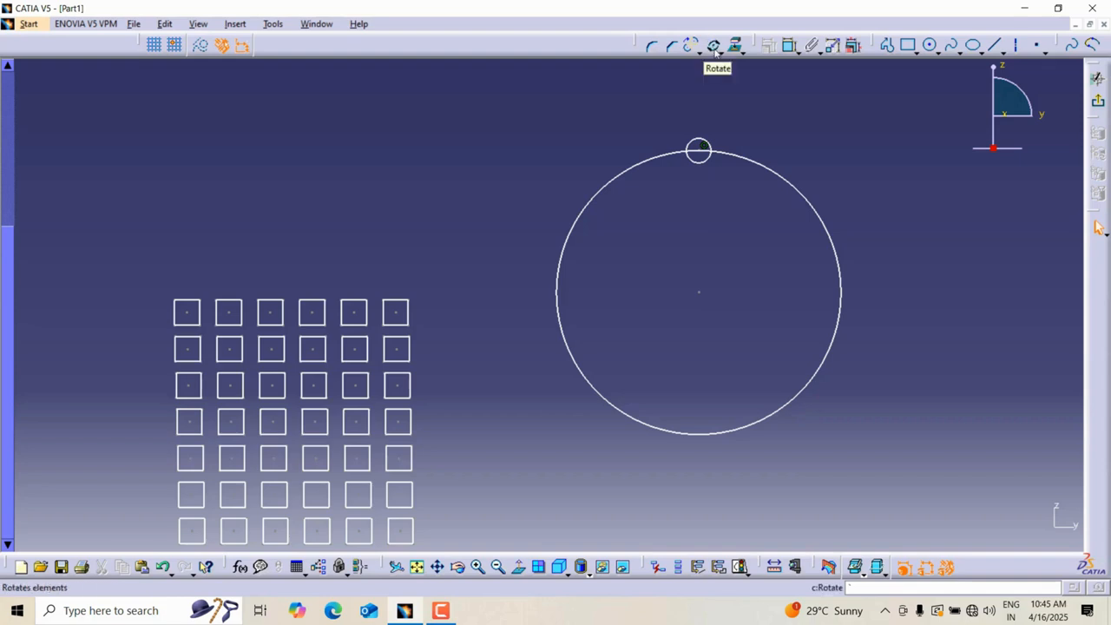
# Rotate the small circle about the large circle's centre with duplicate mode, 7 instances at 360/8 degrees.
pyautogui.click(714, 47)
pyautogui.click(700, 153)
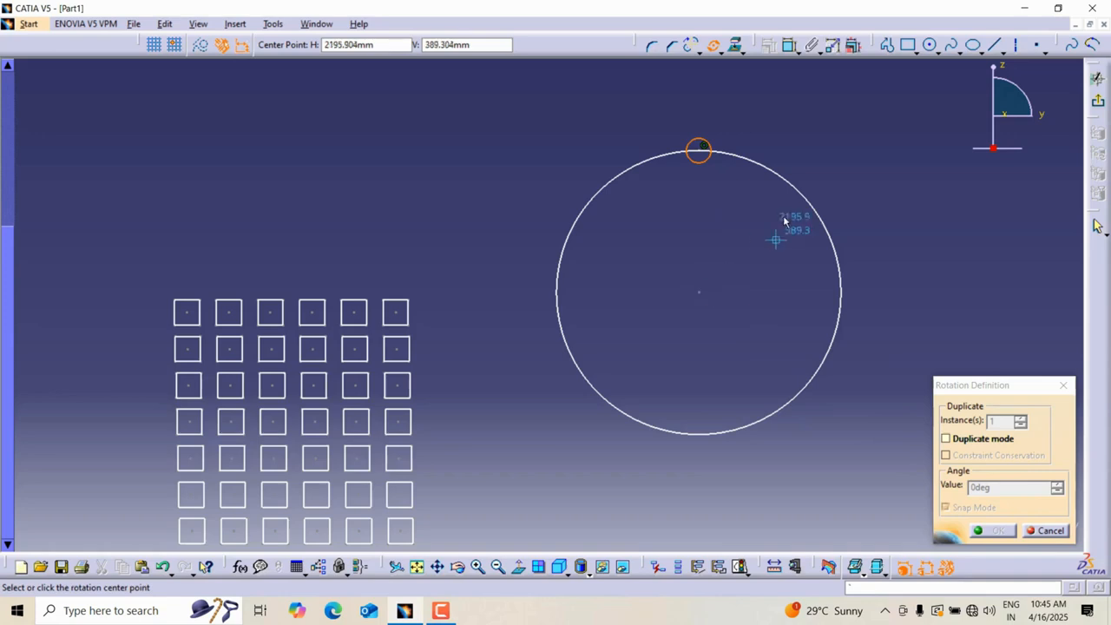
pyautogui.click(700, 292)
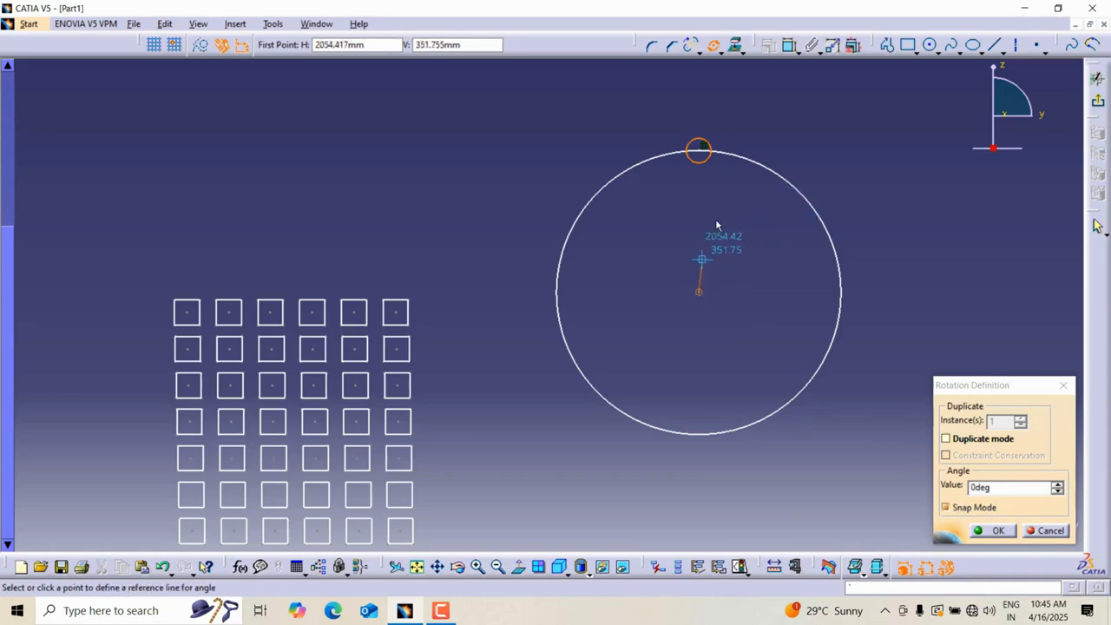
pyautogui.click(706, 151)
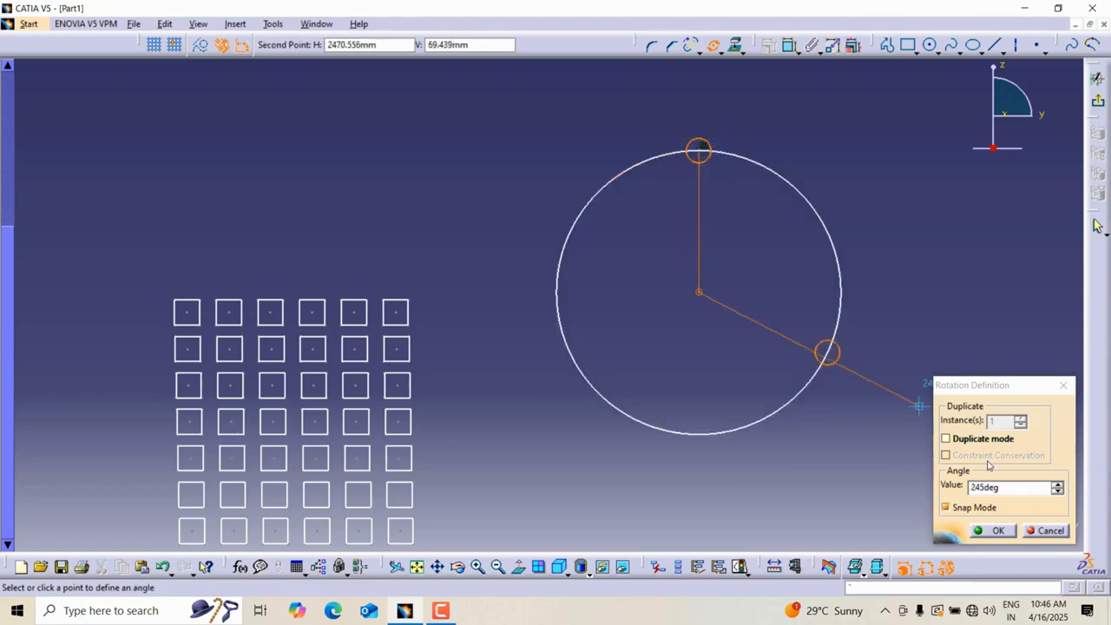
pyautogui.click(946, 440)
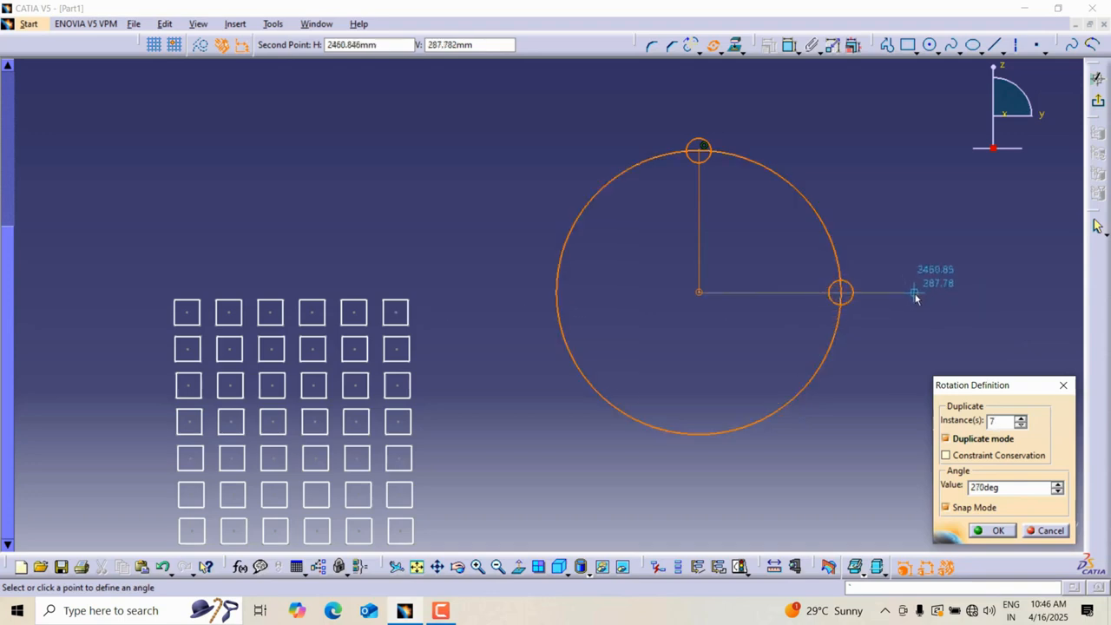
pyautogui.click(943, 365)
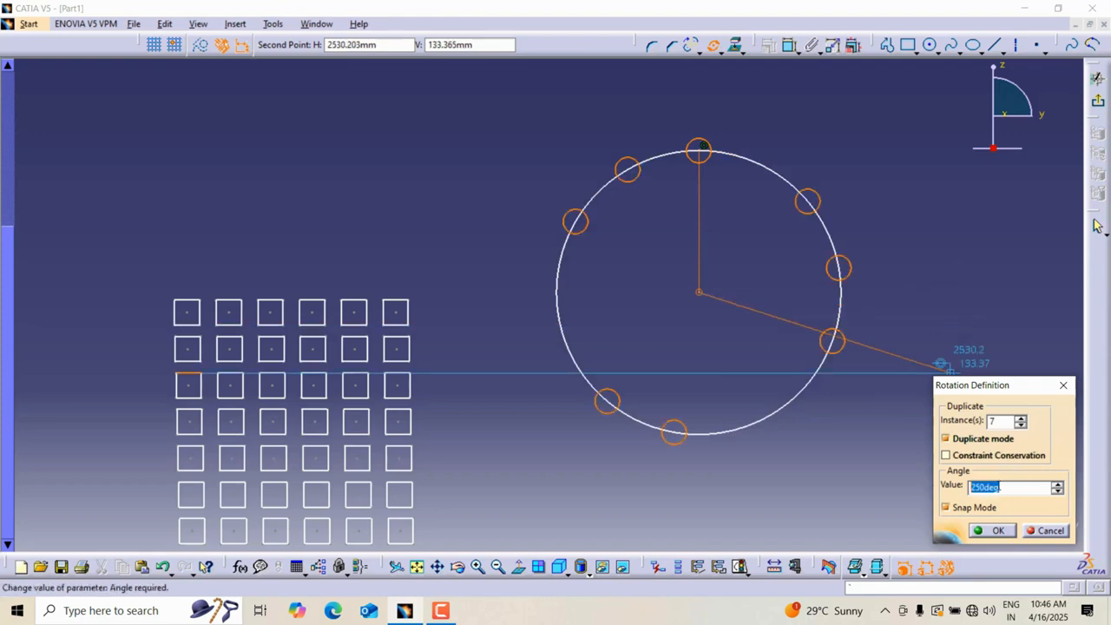
pyautogui.write('360/8')
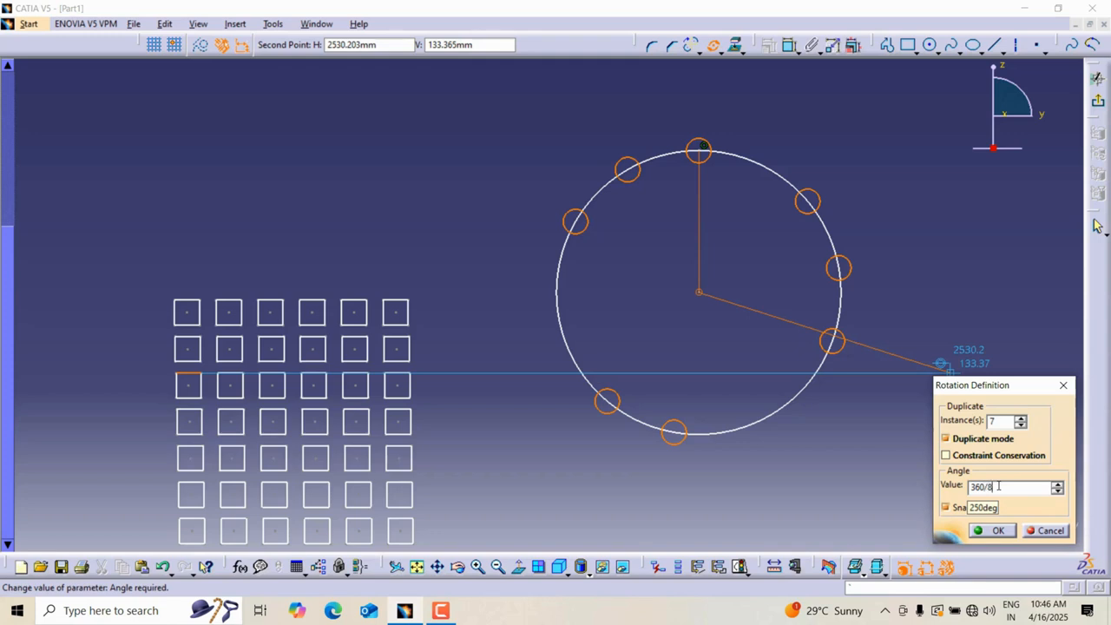
pyautogui.click(996, 530)
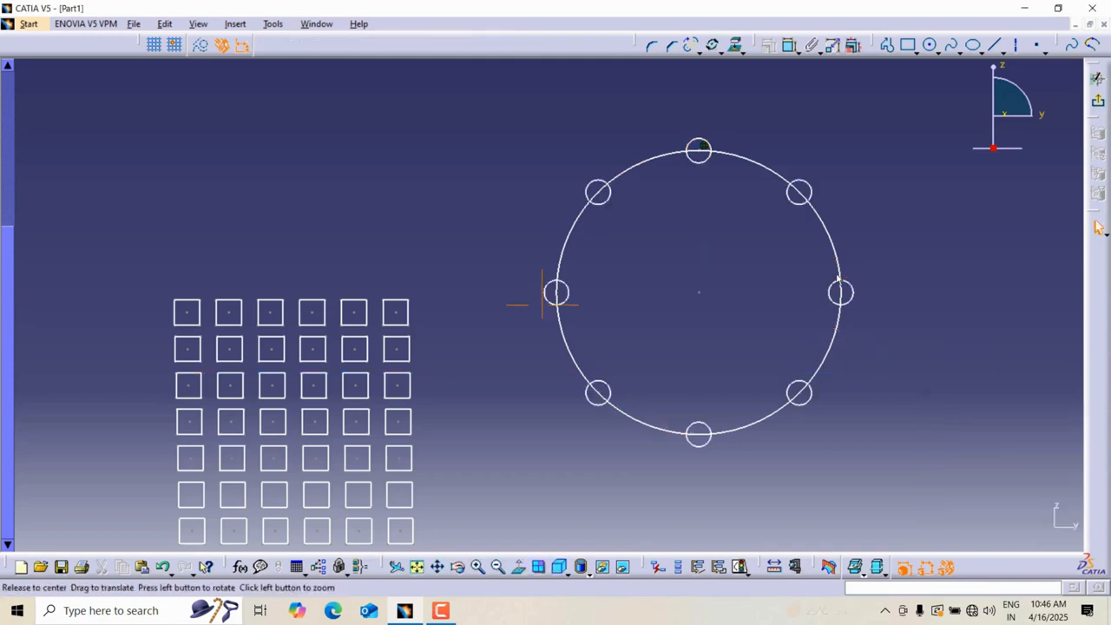
# Undo the rotation pattern of small circles.
pyautogui.moveTo(842, 274)
pyautogui.mouseDown(button='middle')
pyautogui.moveTo(839, 303)
pyautogui.moveTo(695, 184)
pyautogui.mouseUp(button='middle')
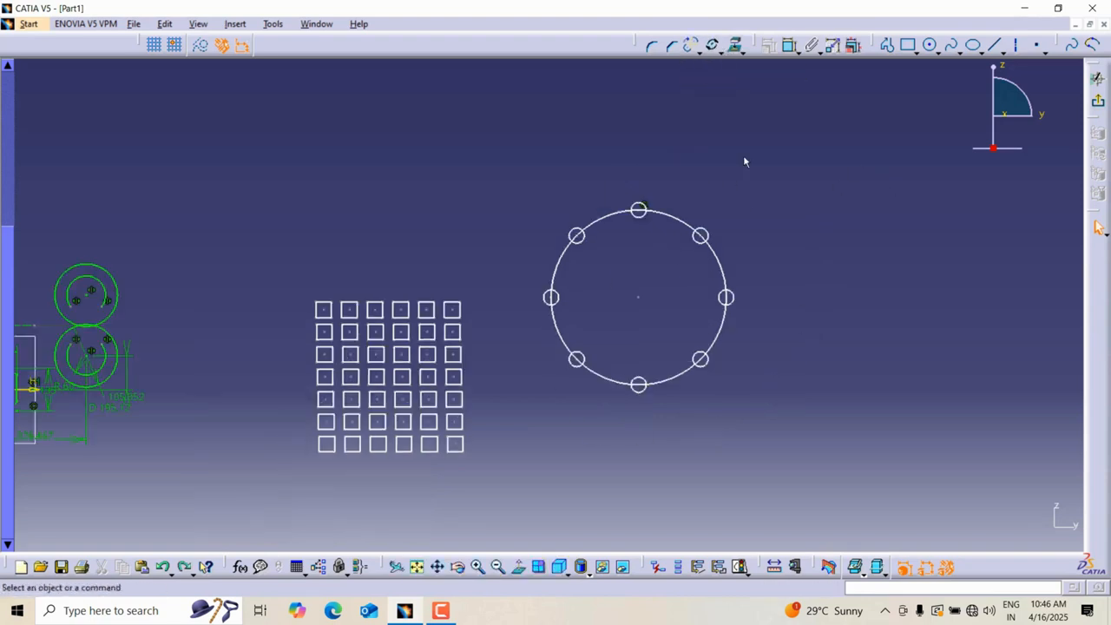
pyautogui.hotkey('ctrl', 'z')
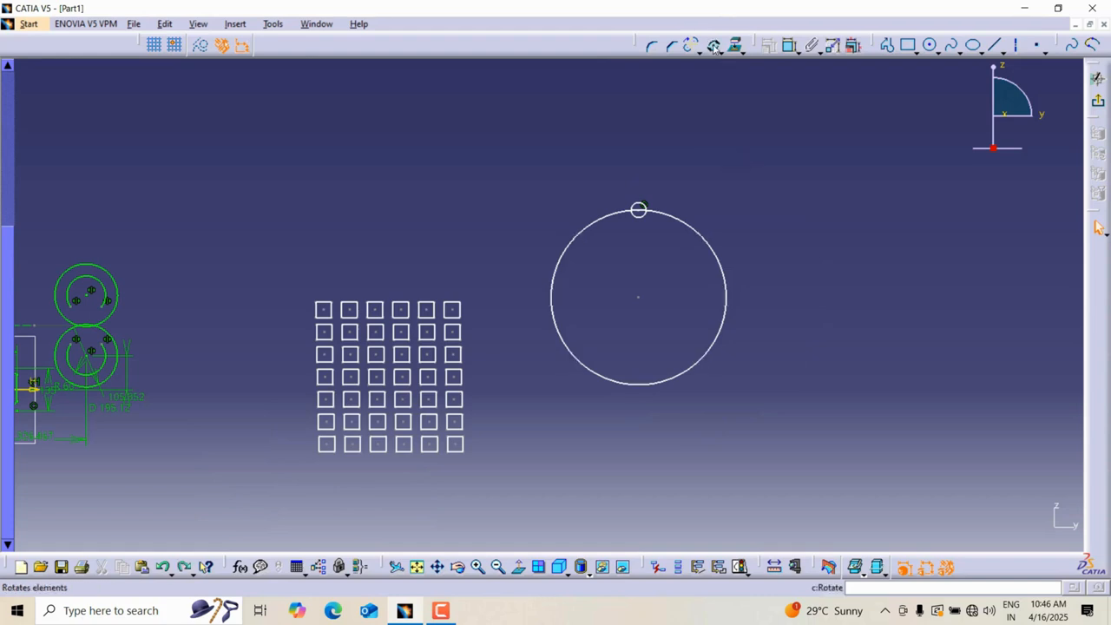
# Rotate the small circle about the large circle's centre in duplicate mode, 7 instances at 360/8 degrees.
pyautogui.click(714, 46)
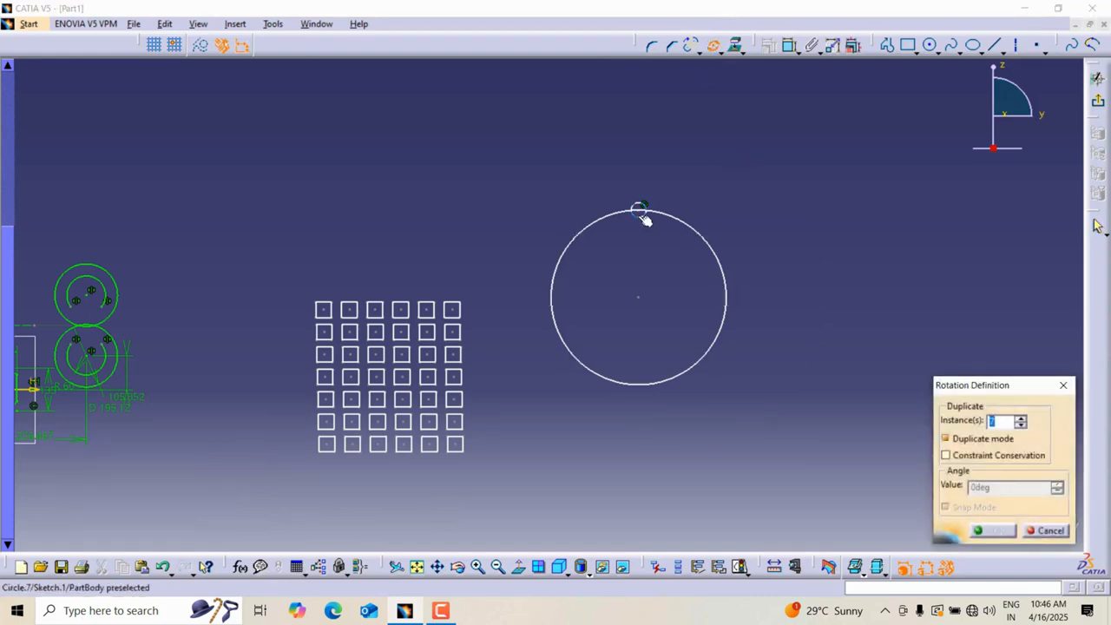
pyautogui.click(644, 217)
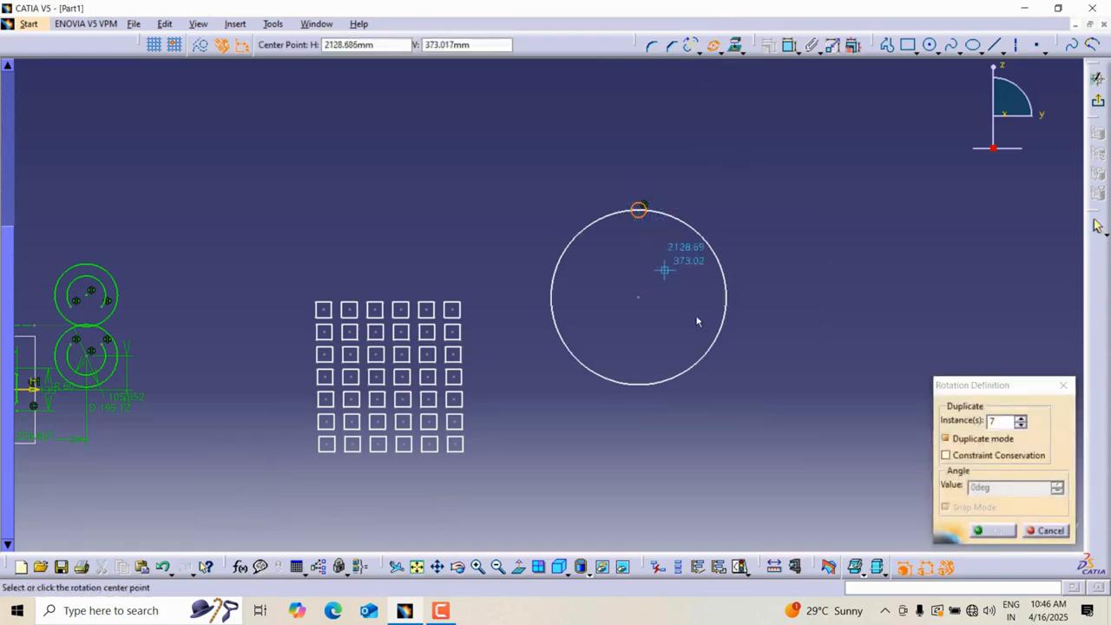
pyautogui.click(639, 298)
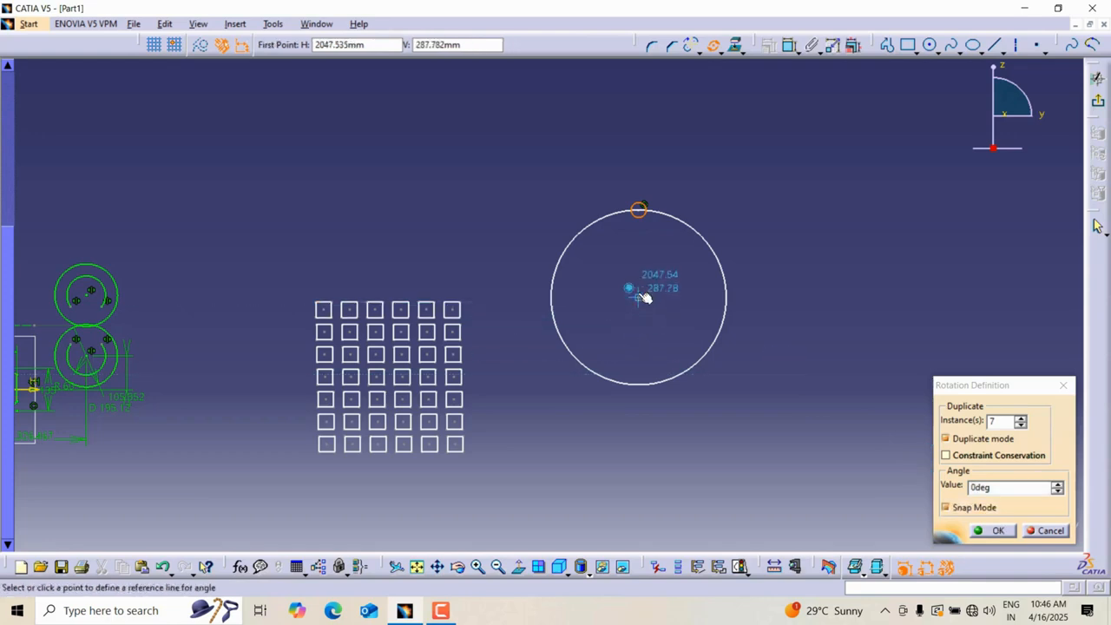
pyautogui.click(643, 209)
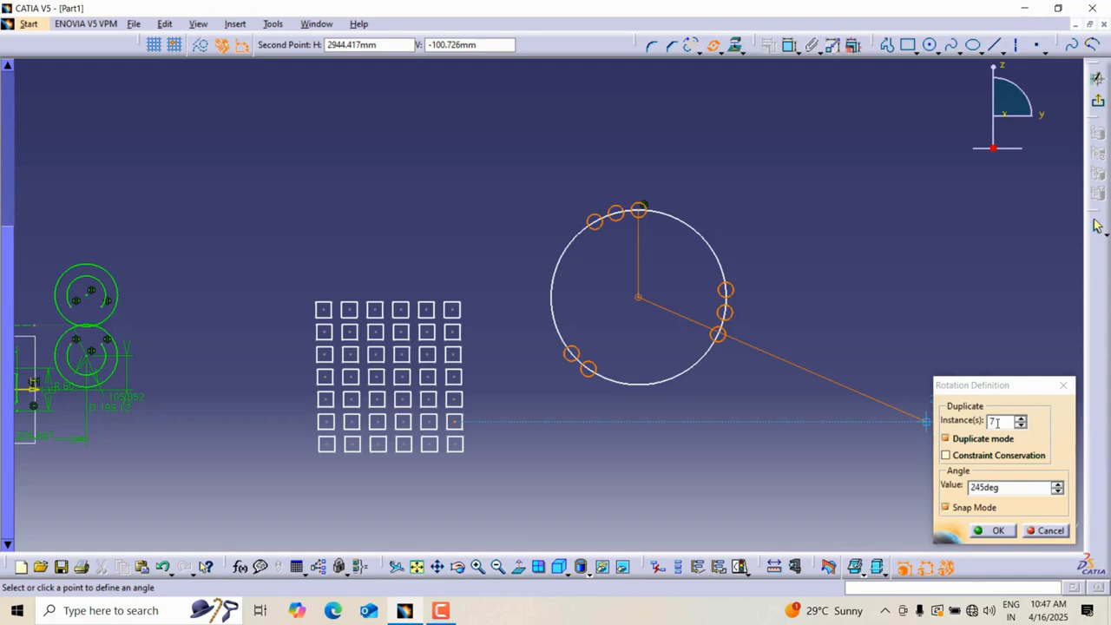
pyautogui.click(1001, 488)
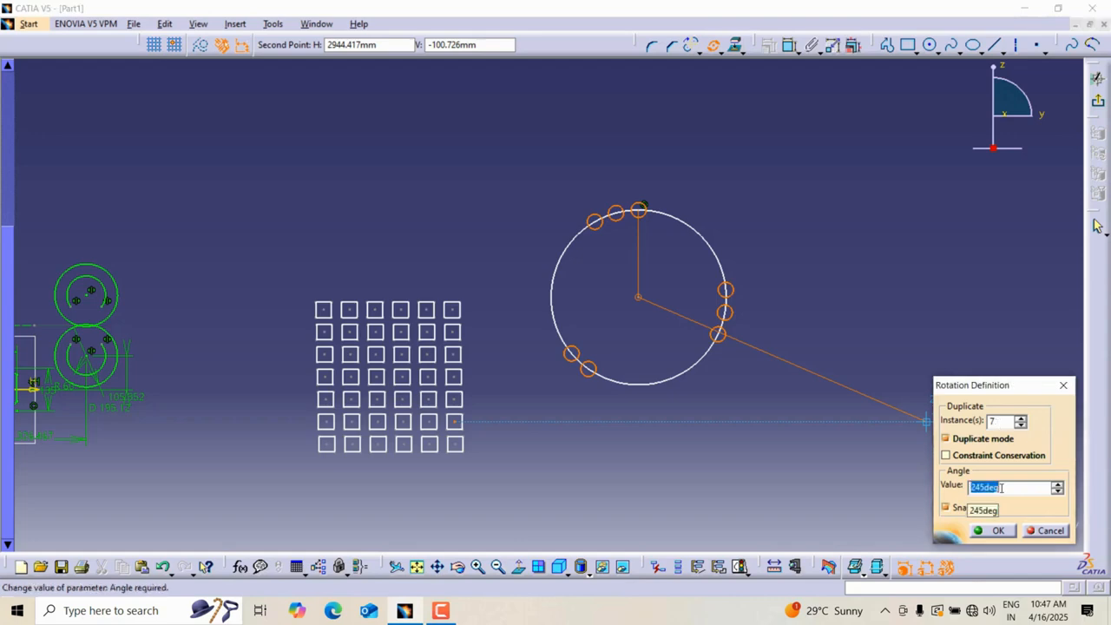
pyautogui.write('360/8')
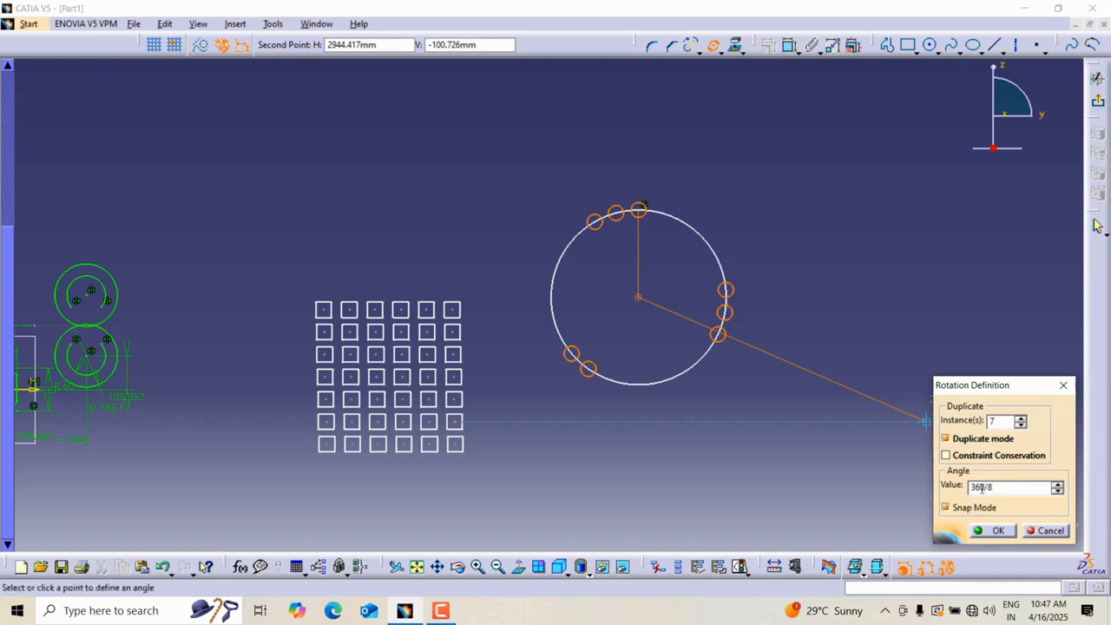
pyautogui.click(997, 530)
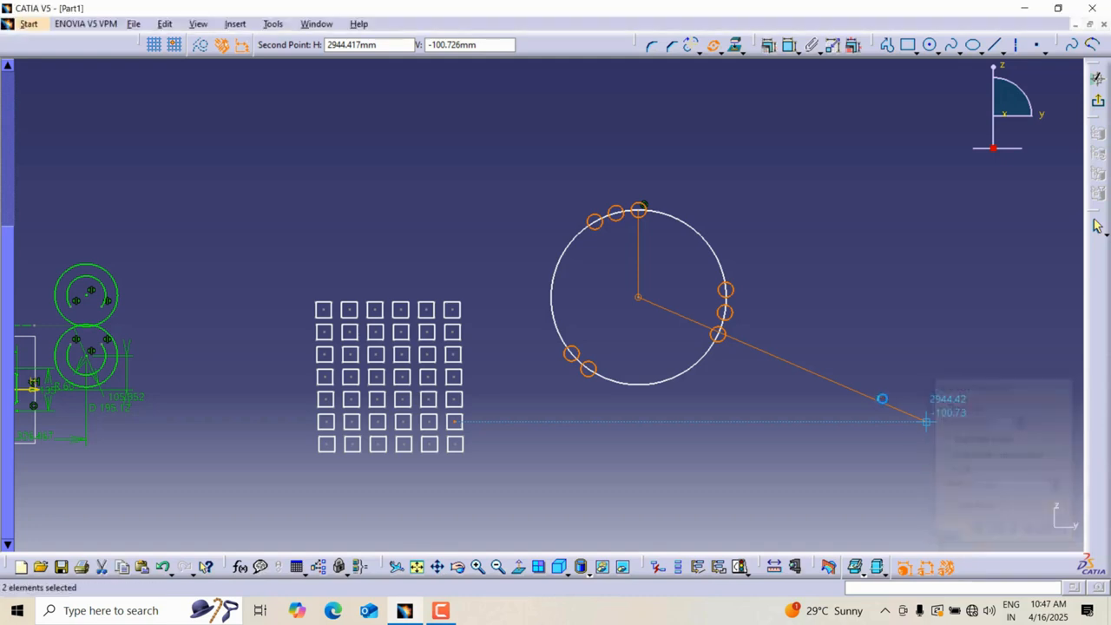
# Scale the large circle and its ring of small circles by 0.5 about the circle's centre, without duplicating.
pyautogui.click(740, 49)
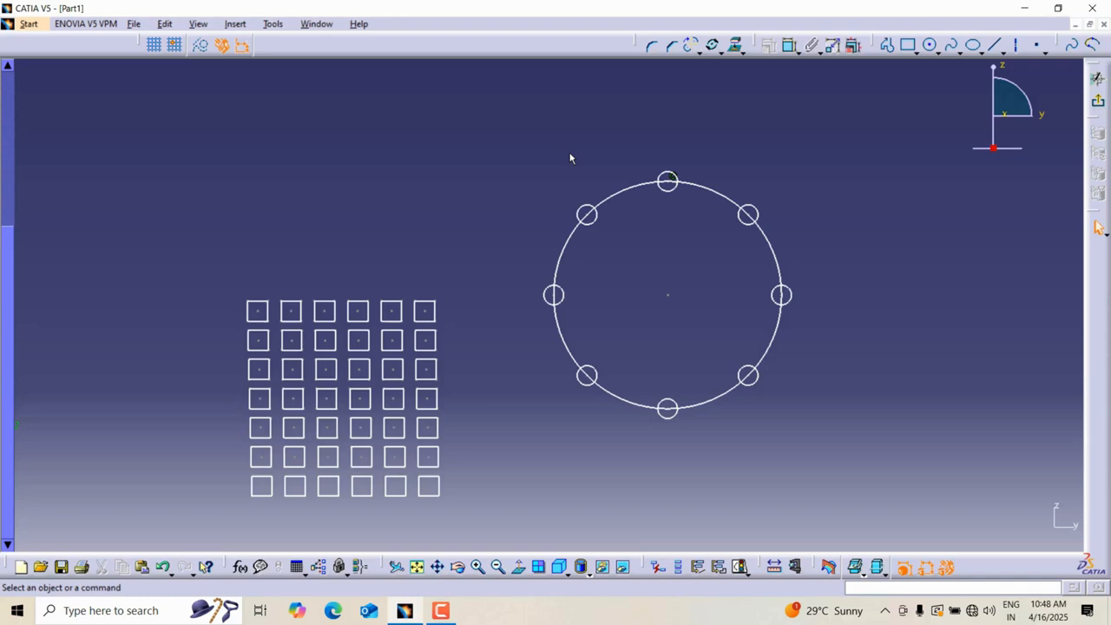
pyautogui.click(717, 52)
pyautogui.click(739, 156)
pyautogui.moveTo(466, 137); pyautogui.dragTo(824, 435)
pyautogui.click(938, 439)
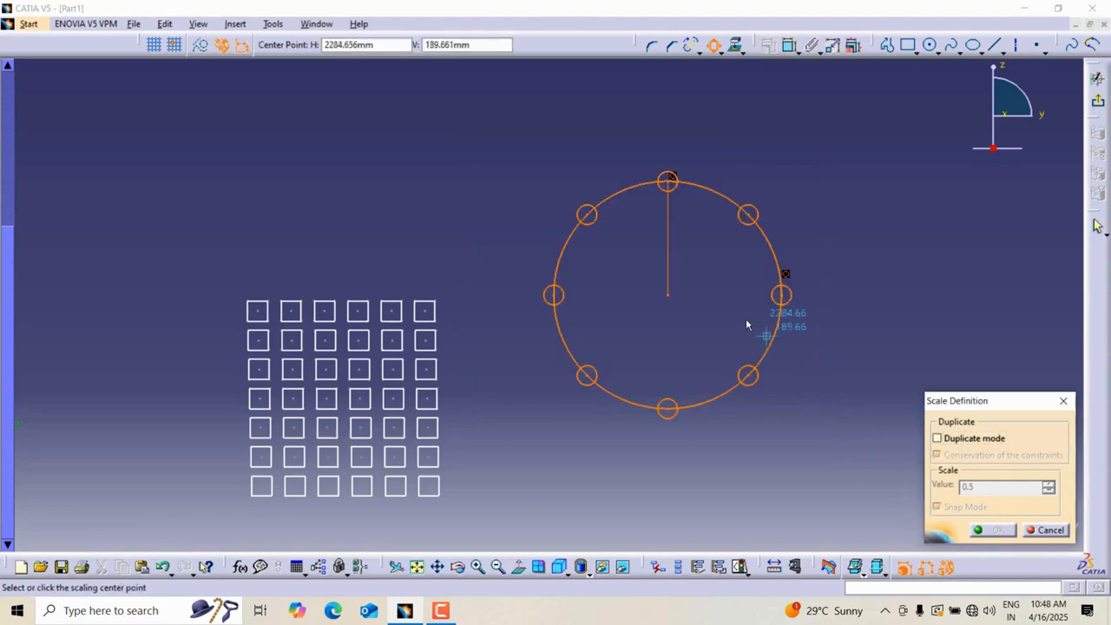
pyautogui.click(669, 296)
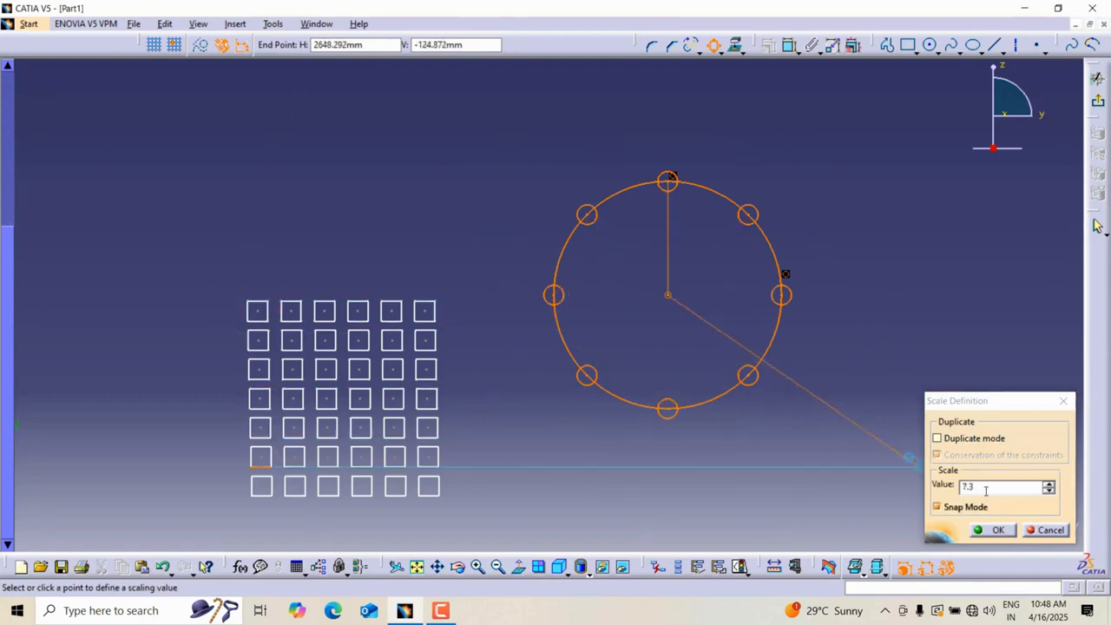
pyautogui.moveTo(984, 488); pyautogui.dragTo(951, 487)
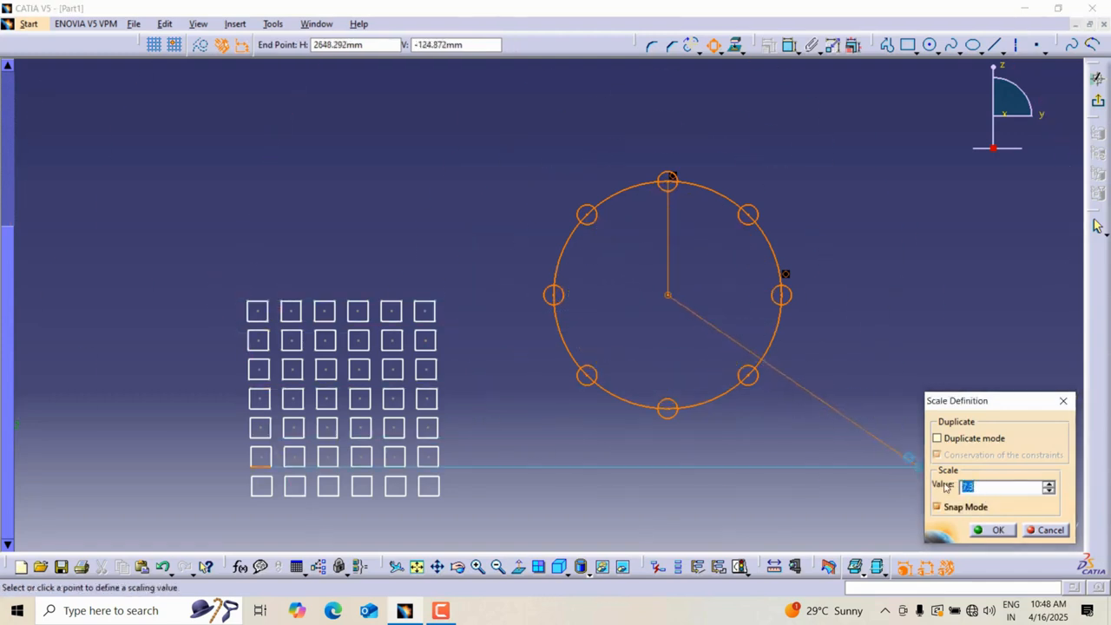
pyautogui.write('0.')
pyautogui.press('Return')
# Scale the grid of squares by 1.5 about its centre.
pyautogui.moveTo(735, 237); pyautogui.dragTo(851, 105, button='middle')
pyautogui.moveTo(805, 175); pyautogui.dragTo(800, 240, button='middle')
pyautogui.moveTo(426, 251)
pyautogui.mouseDown(button='middle')
pyautogui.moveTo(925, 246)
pyautogui.moveTo(567, 239)
pyautogui.mouseUp(button='middle')
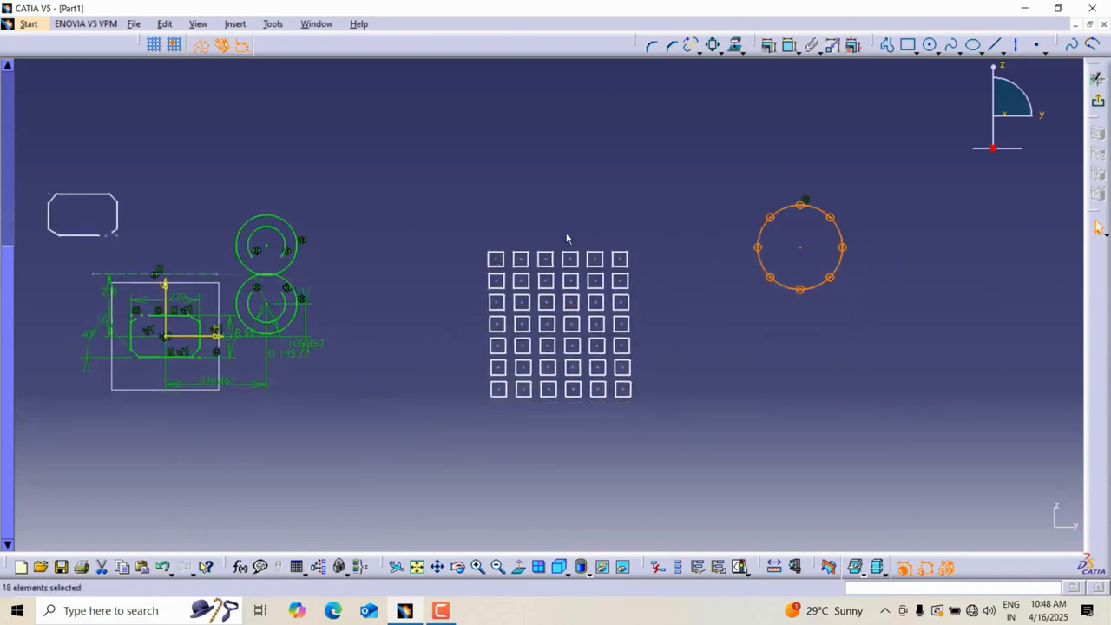
pyautogui.moveTo(455, 219); pyautogui.dragTo(679, 439)
pyautogui.click(713, 45)
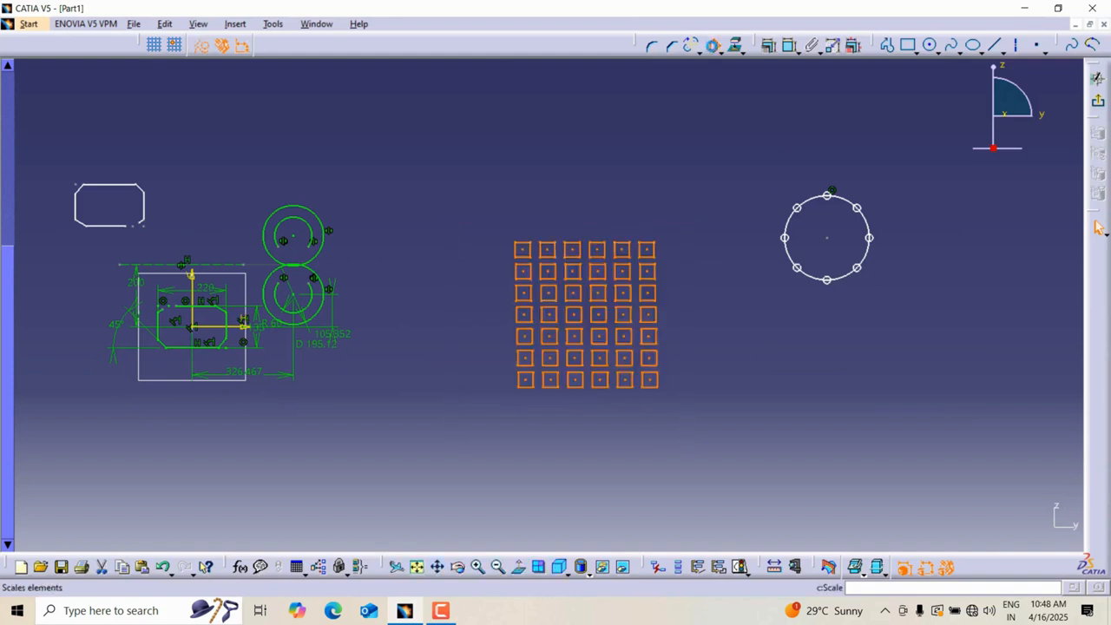
pyautogui.click(575, 312)
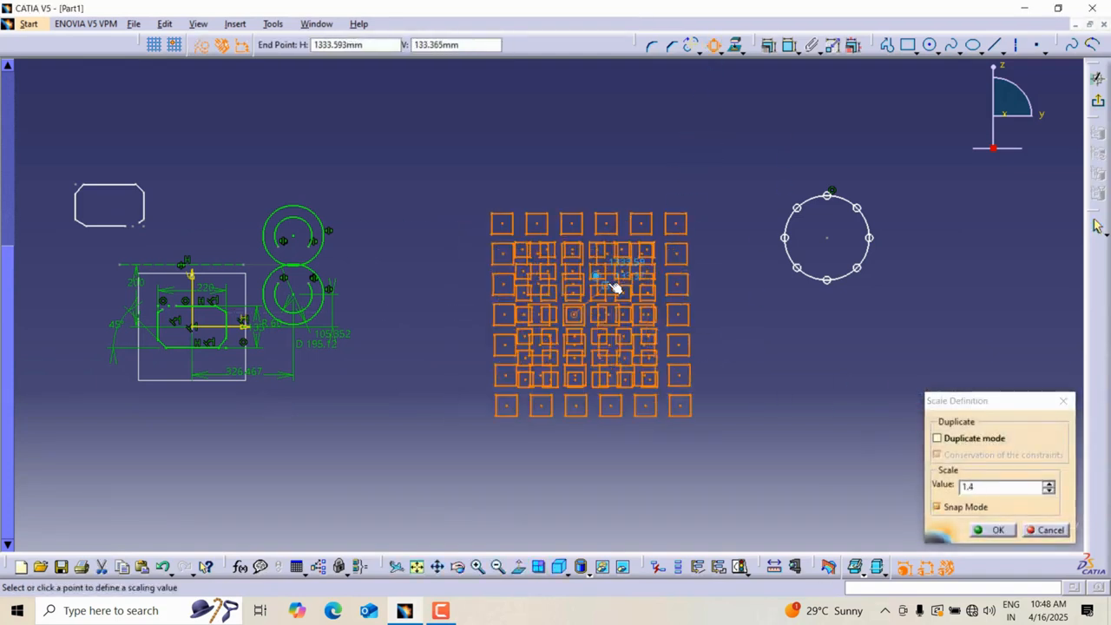
pyautogui.write('11')
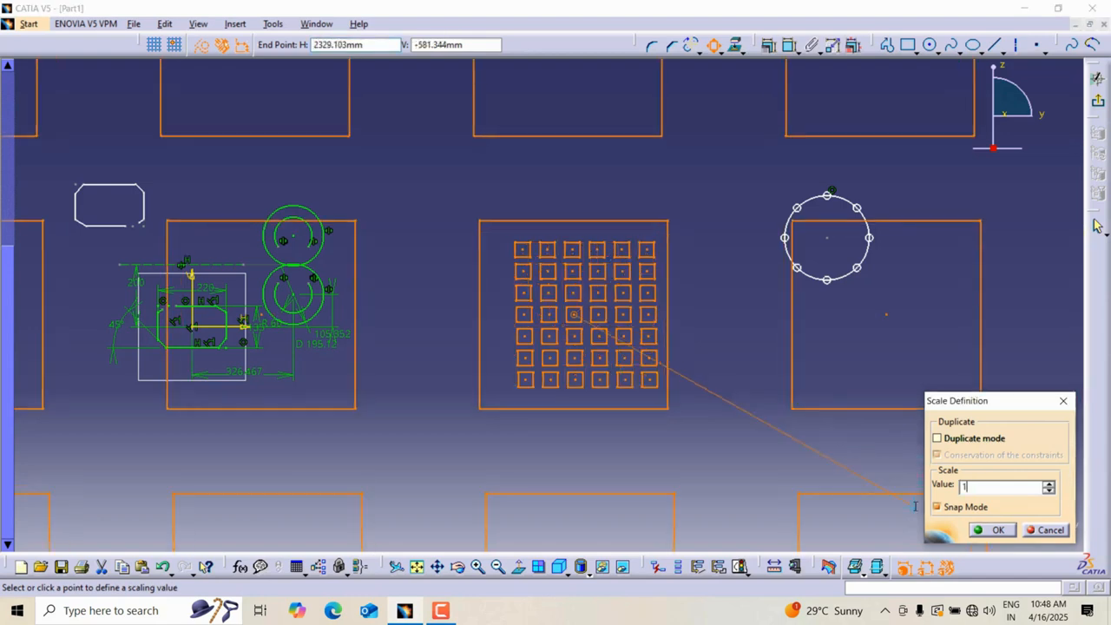
pyautogui.write('.5')
pyautogui.press('Return')
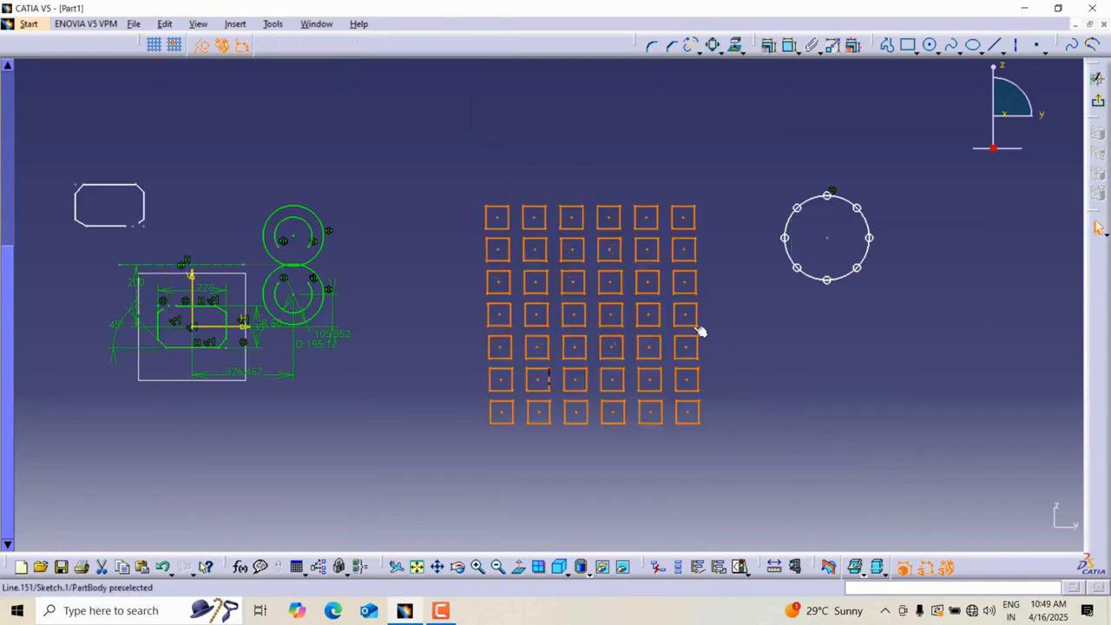
# Scale a duplicate of the circle pattern by 2 about its centre, with constraint conservation on.
pyautogui.moveTo(759, 308)
pyautogui.mouseDown(button='middle')
pyautogui.moveTo(623, 290)
pyautogui.moveTo(627, 312)
pyautogui.mouseUp(button='middle')
pyautogui.click(728, 203)
pyautogui.moveTo(606, 162); pyautogui.dragTo(726, 323)
pyautogui.click(714, 45)
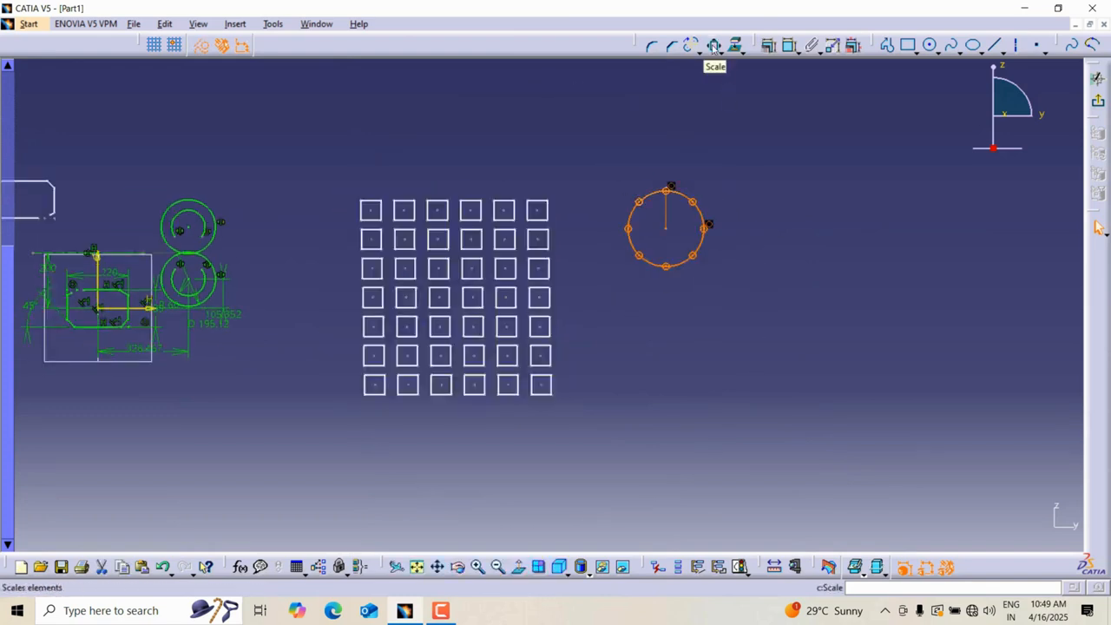
pyautogui.click(714, 45)
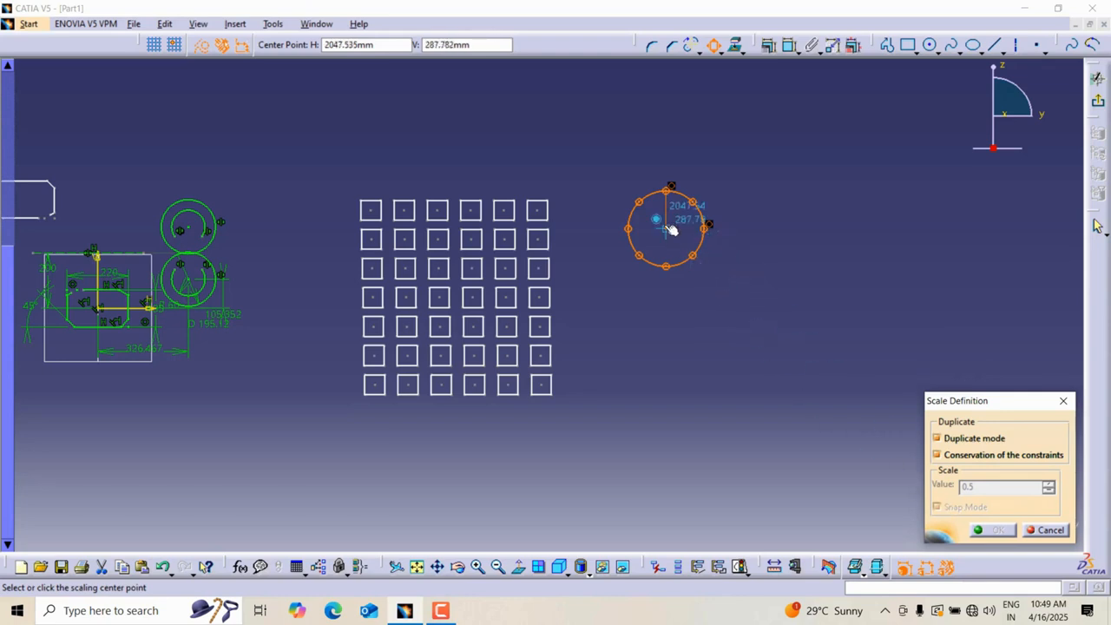
pyautogui.click(666, 228)
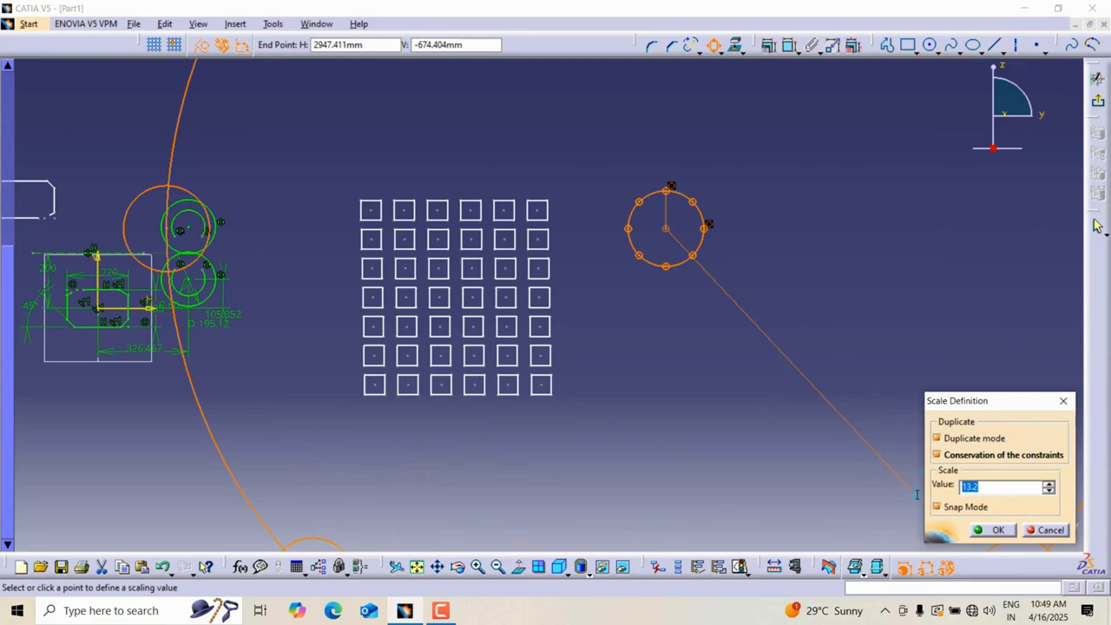
pyautogui.write('2')
pyautogui.press('Return')
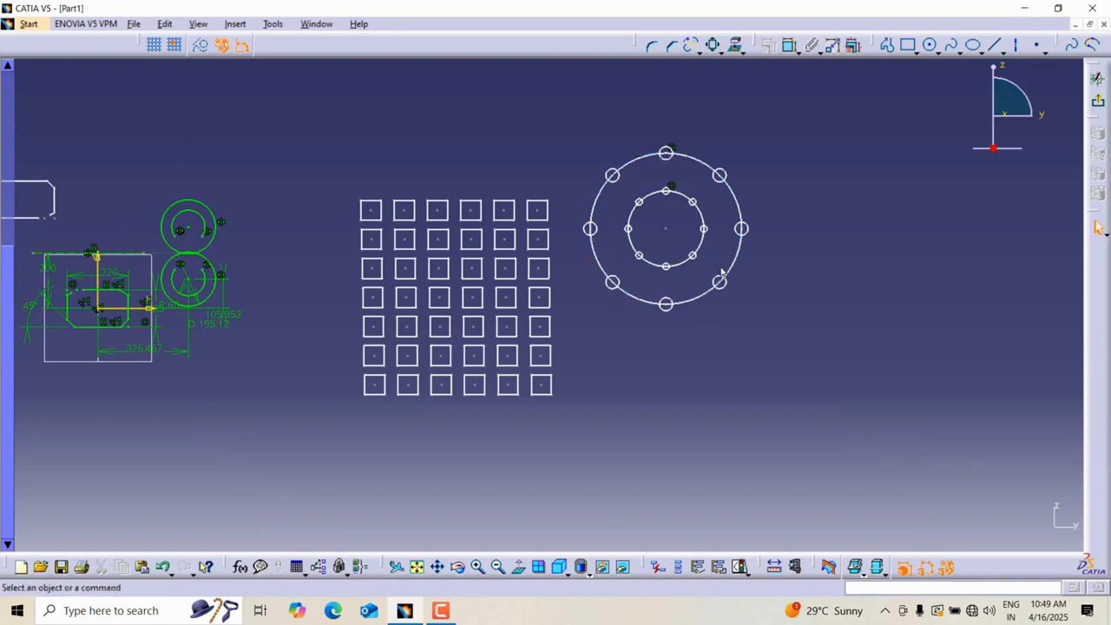
# Offset the chamfered profile's top edge by 50 mm, then delete the new offset line.
pyautogui.moveTo(747, 273)
pyautogui.mouseDown(button='middle')
pyautogui.moveTo(773, 243)
pyautogui.moveTo(859, 273)
pyautogui.moveTo(847, 261)
pyautogui.mouseUp(button='middle')
pyautogui.click(742, 52)
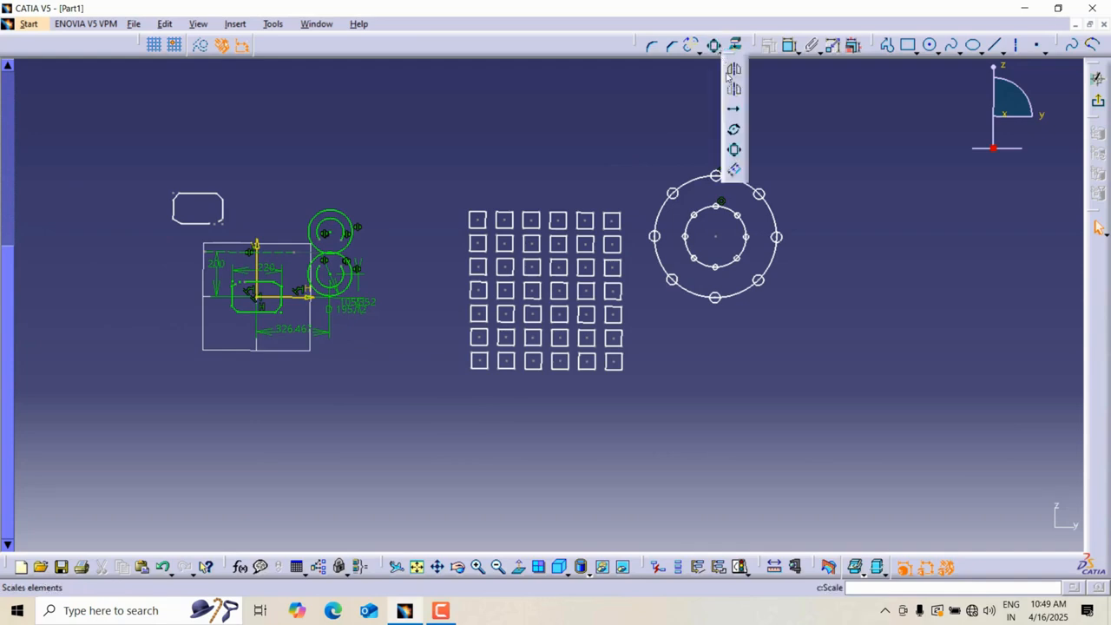
pyautogui.click(735, 173)
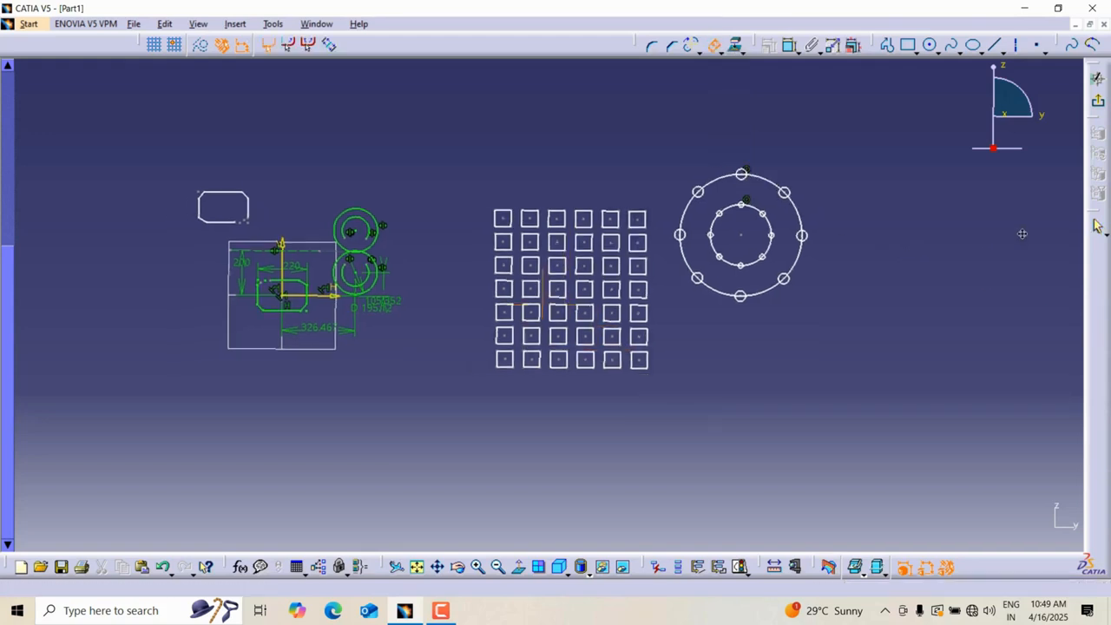
pyautogui.moveTo(465, 232)
pyautogui.mouseDown(button='middle')
pyautogui.moveTo(491, 171)
pyautogui.moveTo(700, 334)
pyautogui.moveTo(732, 245)
pyautogui.moveTo(538, 233)
pyautogui.mouseUp(button='middle')
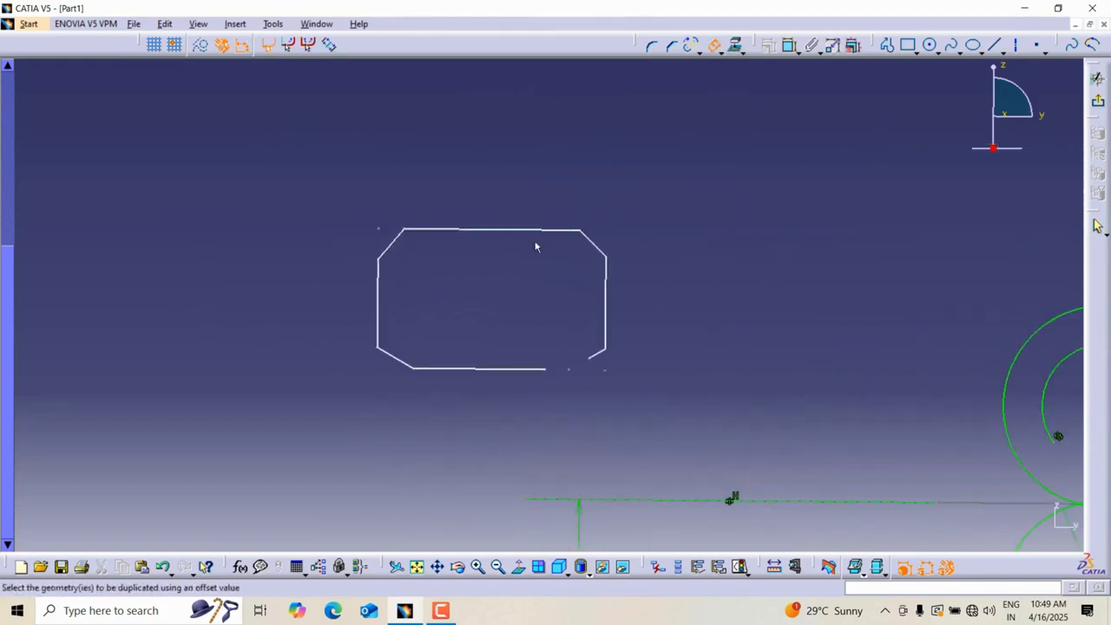
pyautogui.click(520, 568)
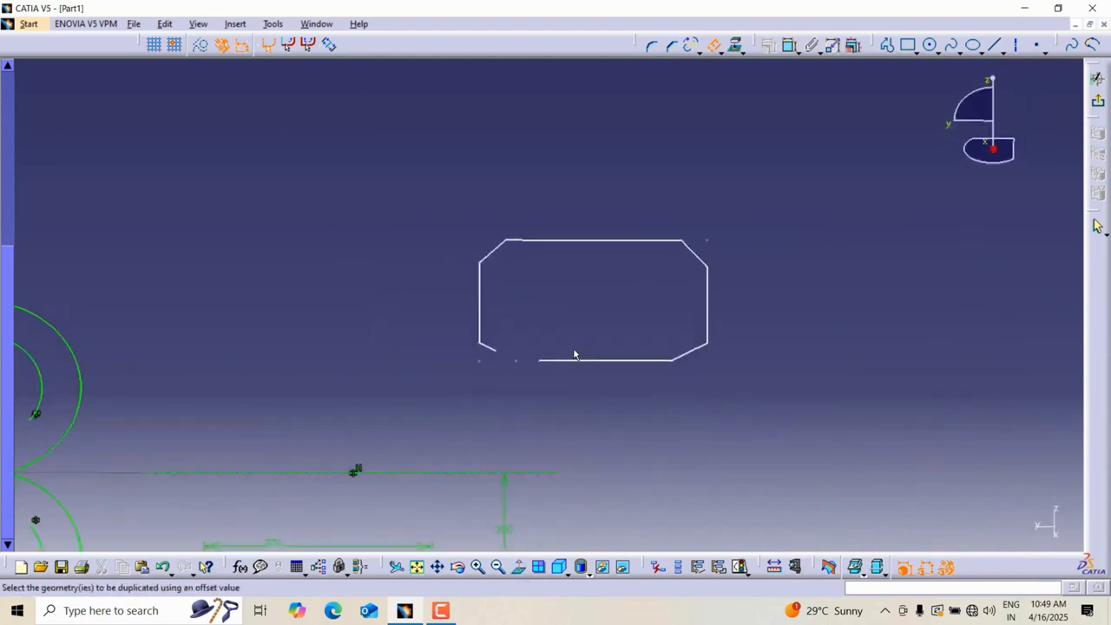
pyautogui.click(520, 569)
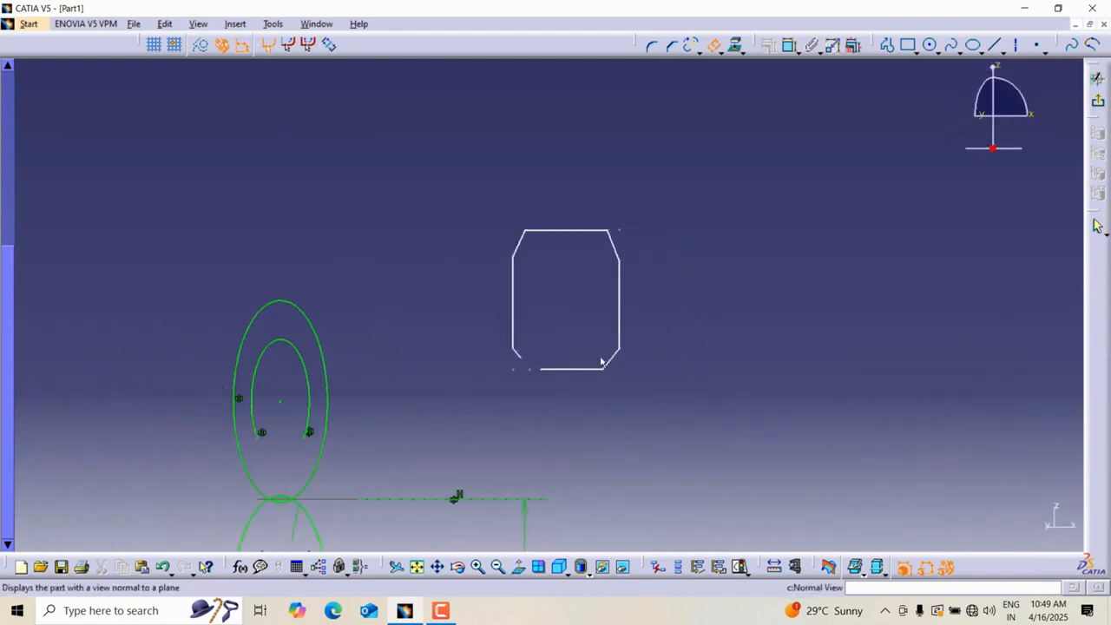
pyautogui.click(526, 230)
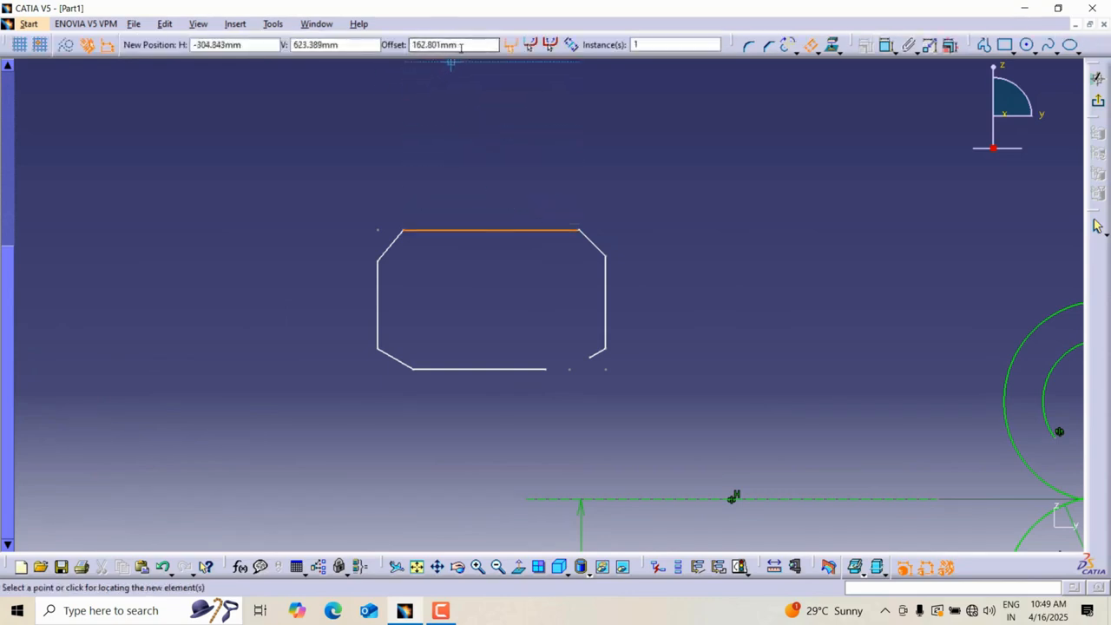
pyautogui.moveTo(462, 47); pyautogui.dragTo(381, 46)
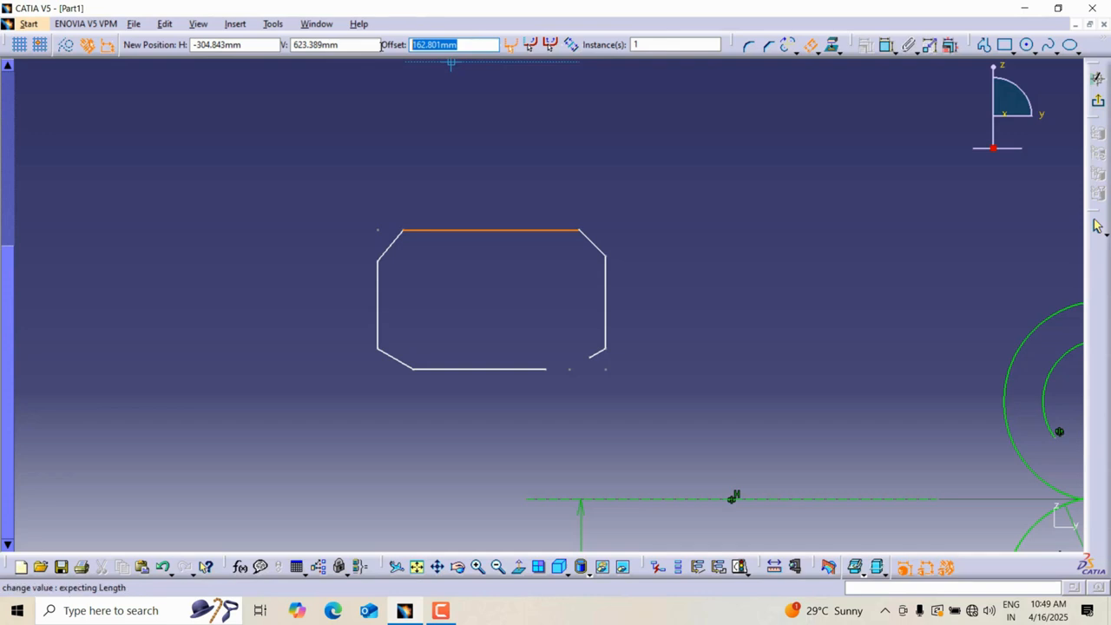
pyautogui.write('50')
pyautogui.press('Return')
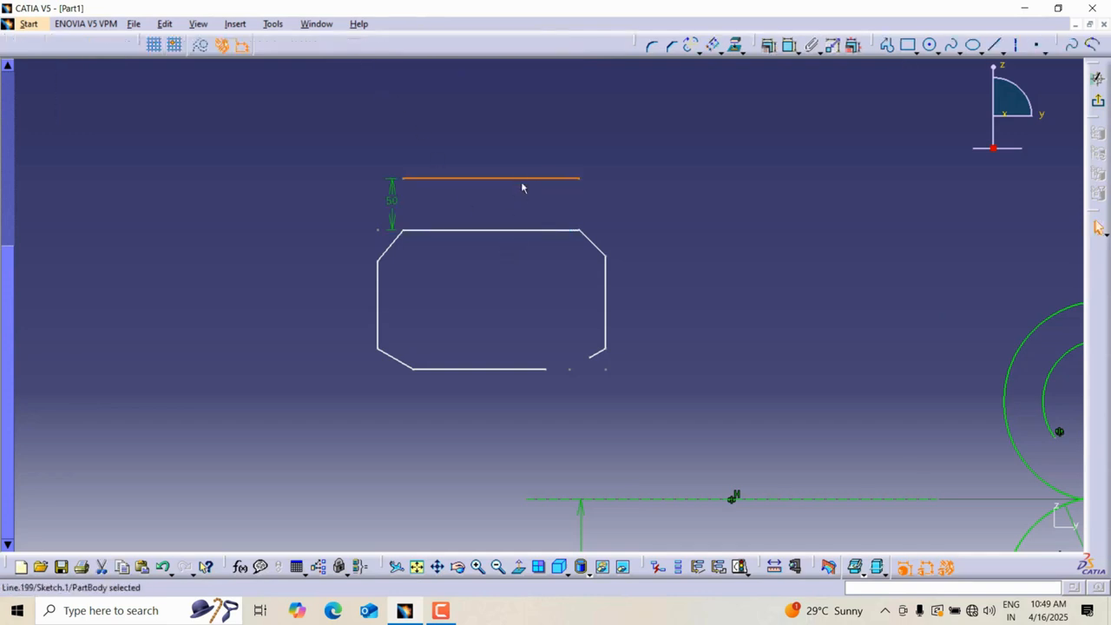
pyautogui.click(626, 171)
pyautogui.press('Delete')
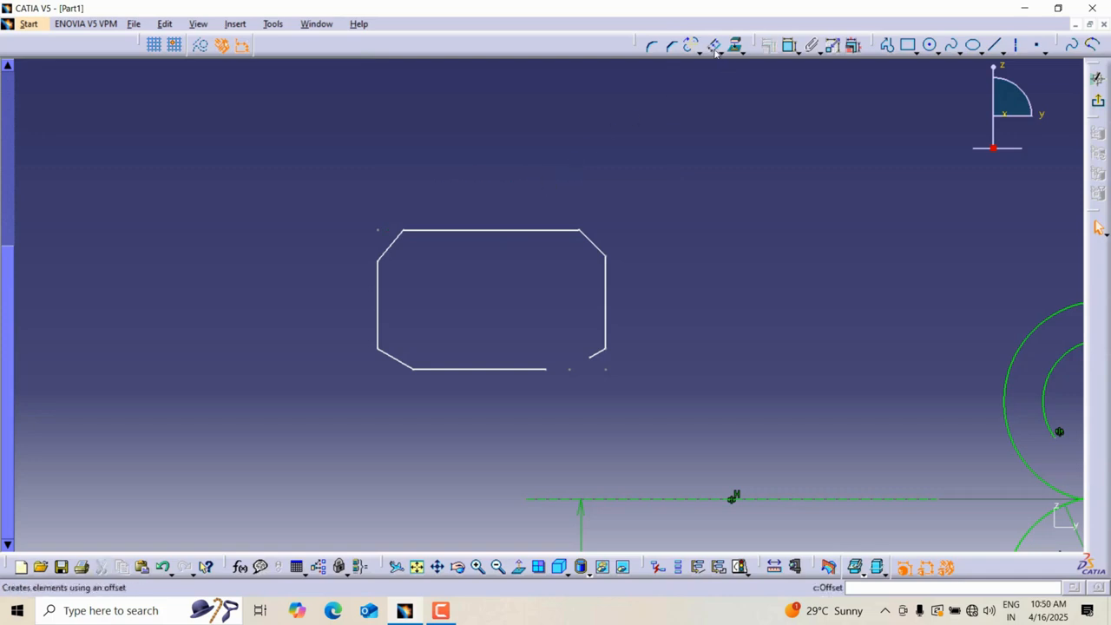
# Draw a rectangle to the right of the chamfered profile.
pyautogui.click(715, 51)
pyautogui.press('Escape')
pyautogui.scroll(-1, 725, 239)
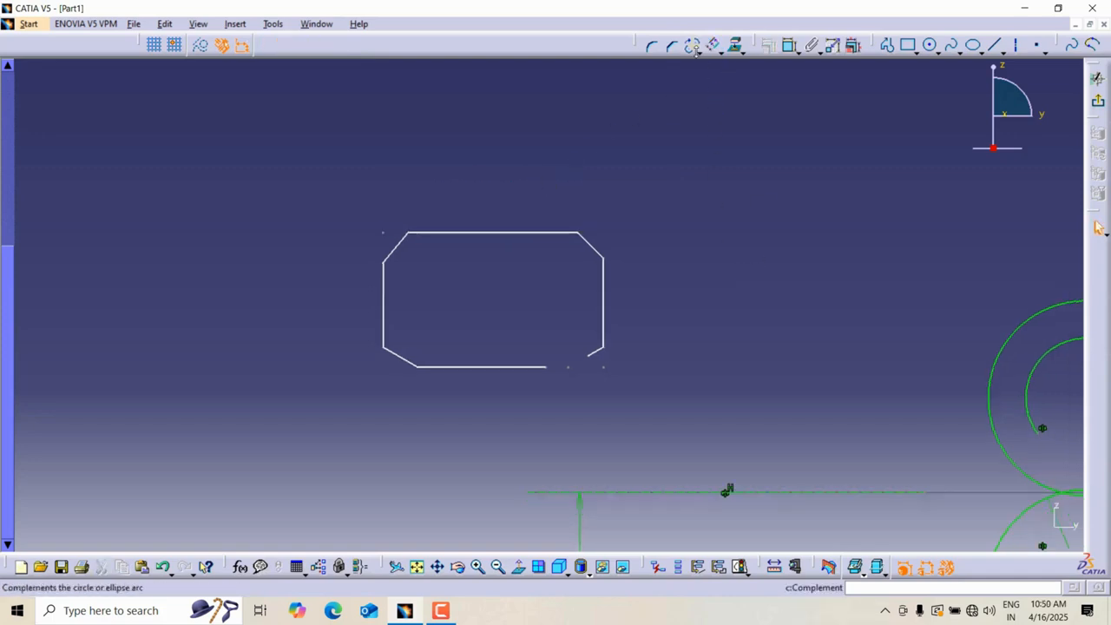
pyautogui.click(903, 50)
pyautogui.click(700, 326)
pyautogui.click(900, 187)
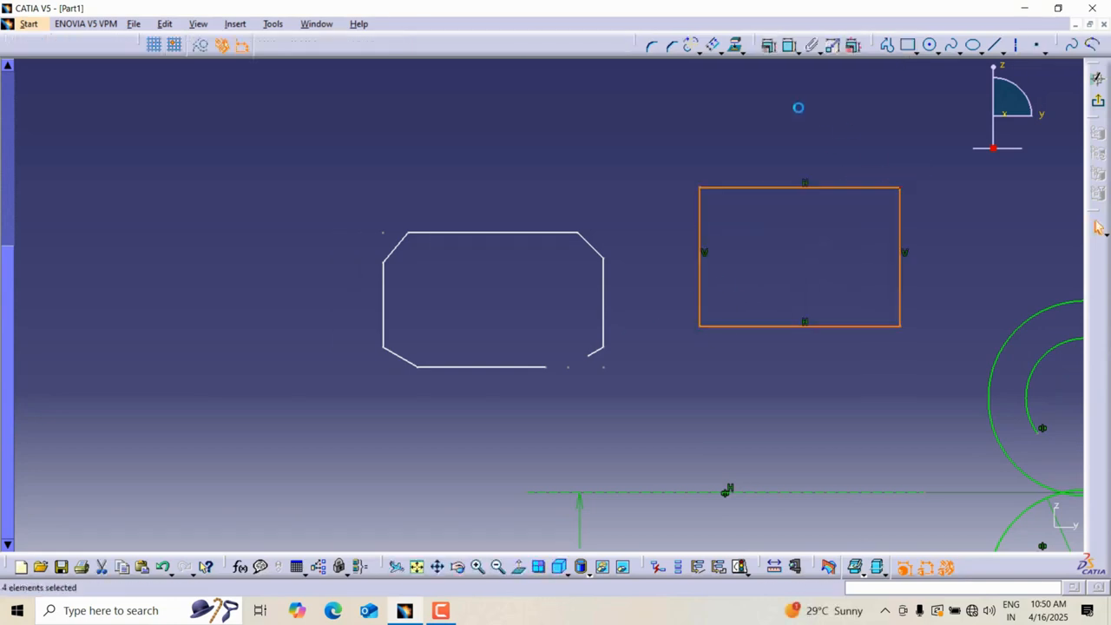
# Round the rectangle's top-left corner and set the corner radius to 35 mm.
pyautogui.click(654, 49)
pyautogui.click(700, 187)
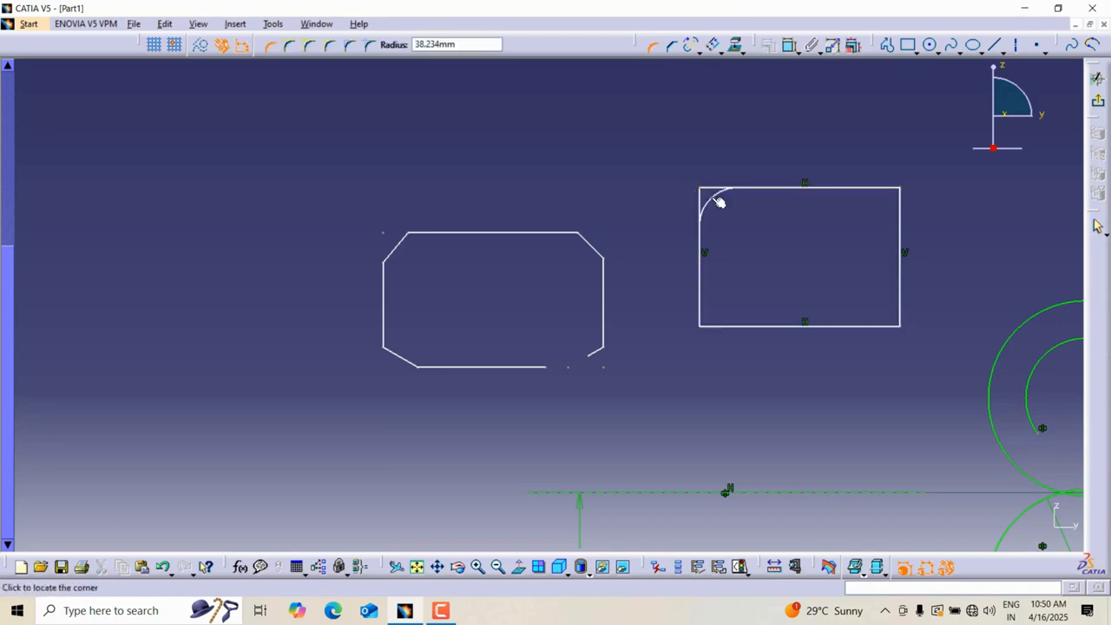
pyautogui.click(719, 202)
pyautogui.doubleClick(725, 201)
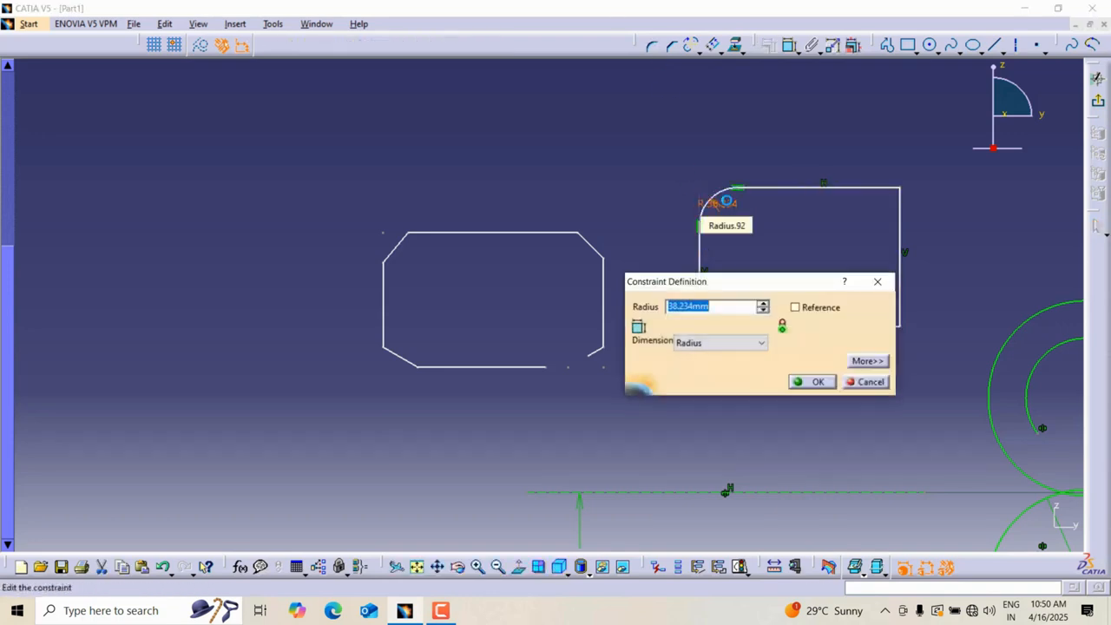
pyautogui.write('35')
pyautogui.press('Return')
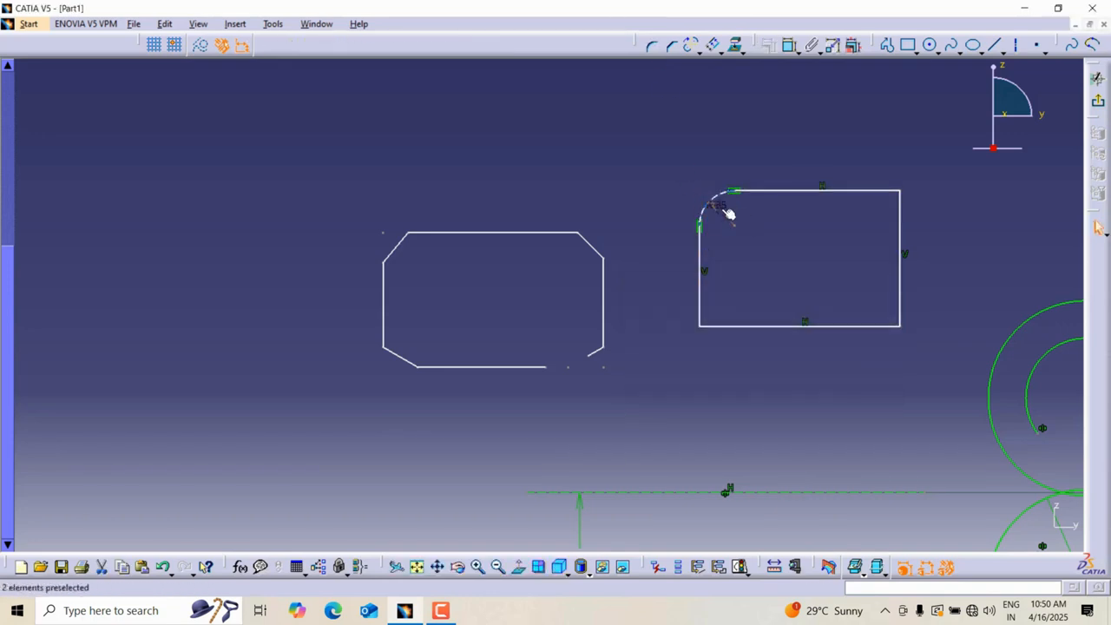
# Offset the rectangle's top edge with its tangent arc and side outward by 15 mm.
pyautogui.click(718, 47)
pyautogui.click(721, 51)
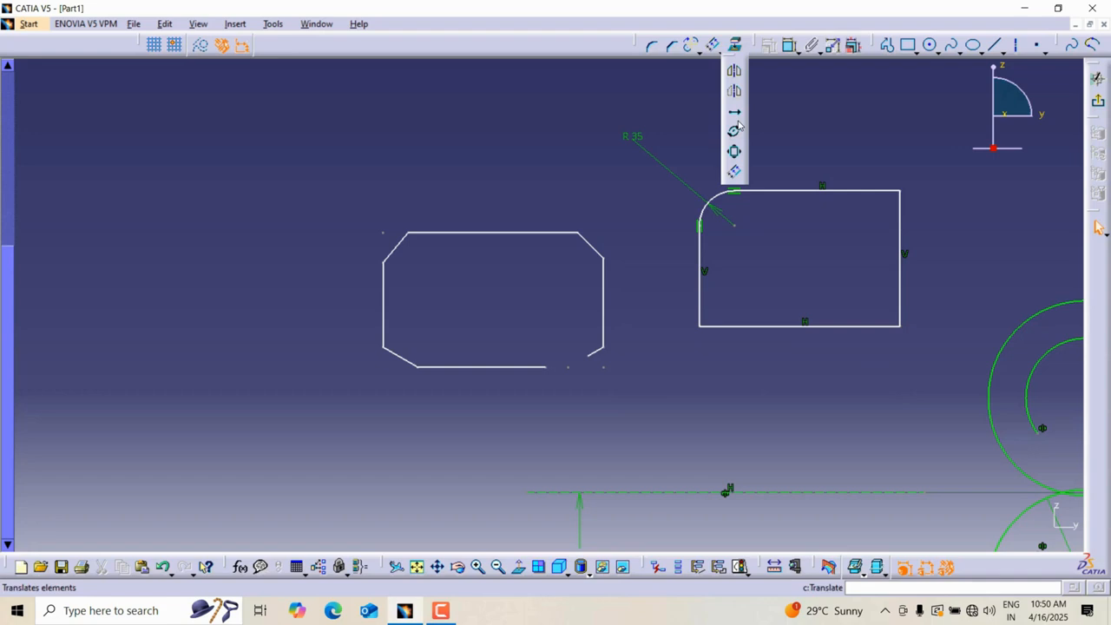
pyautogui.click(735, 171)
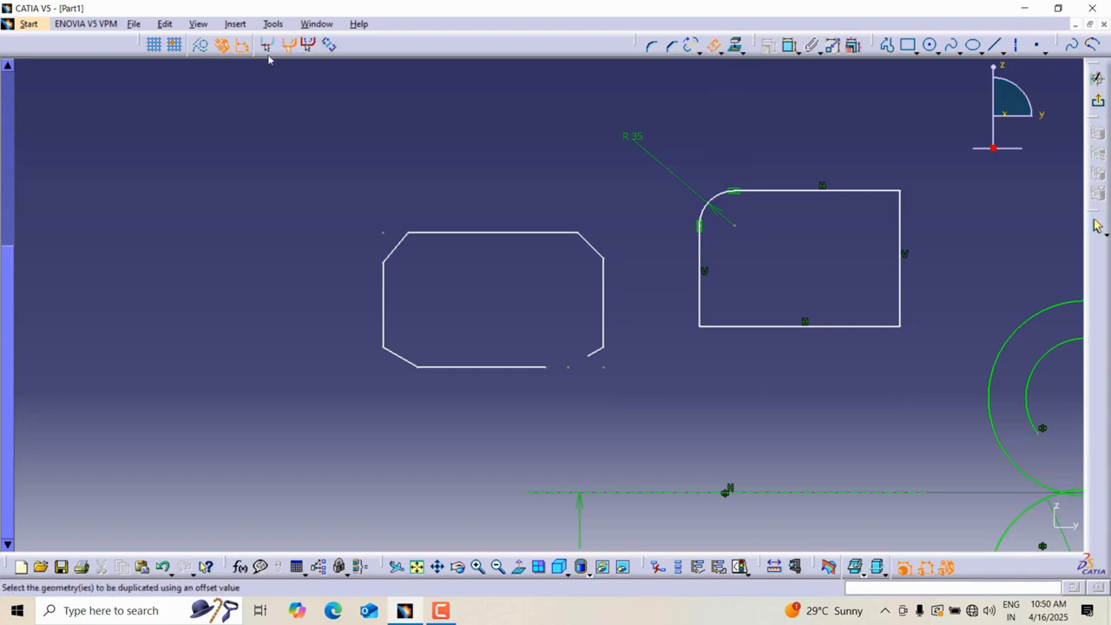
pyautogui.click(782, 192)
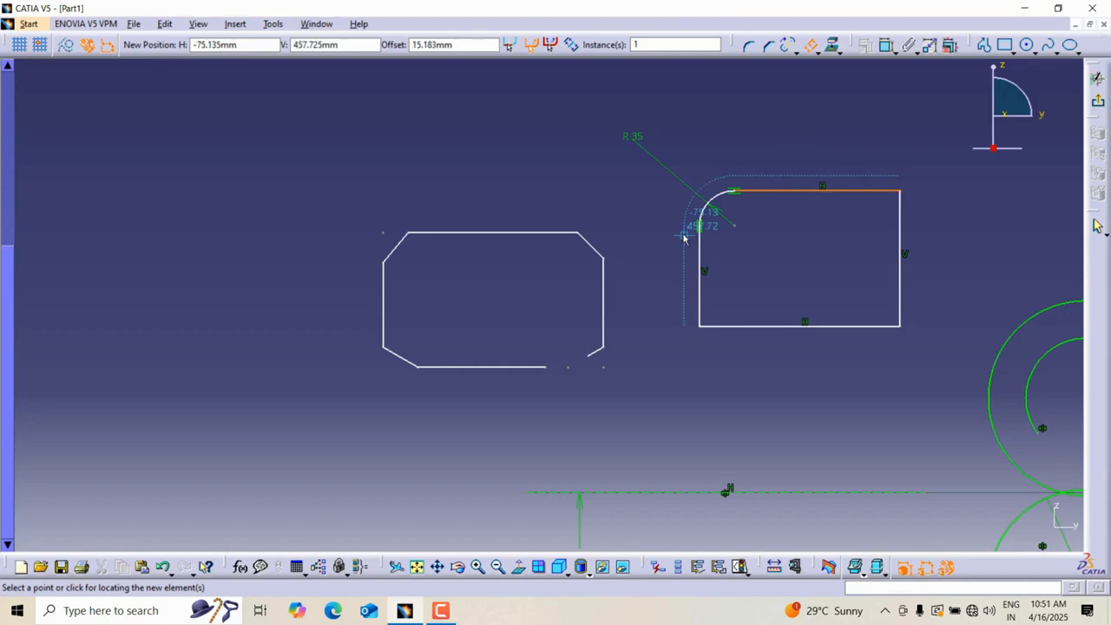
pyautogui.doubleClick(474, 45)
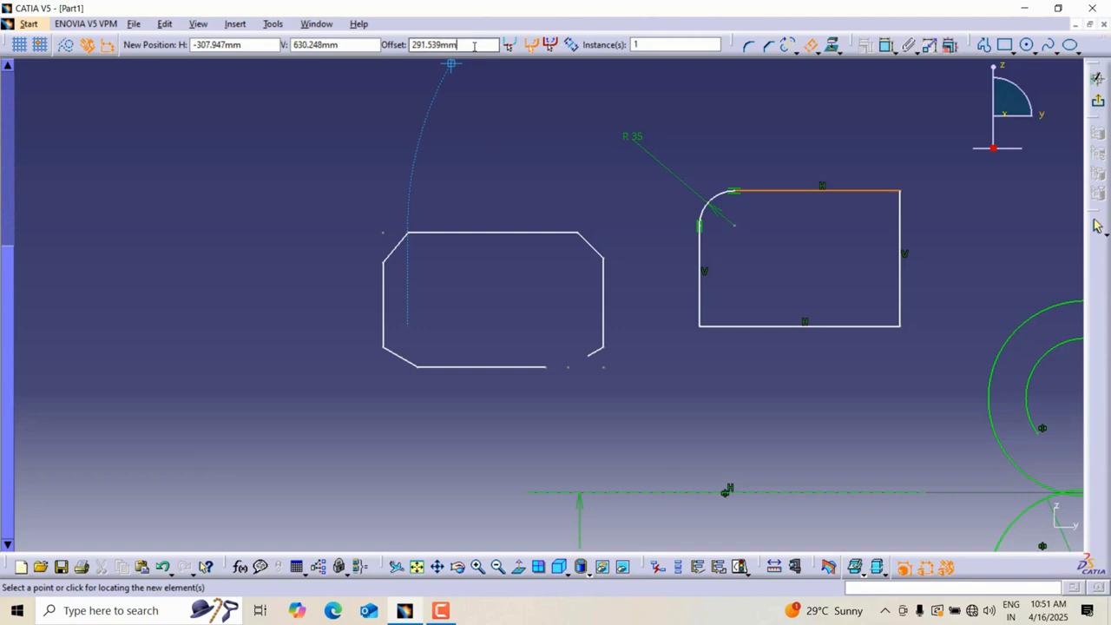
pyautogui.write('15')
pyautogui.press('Return')
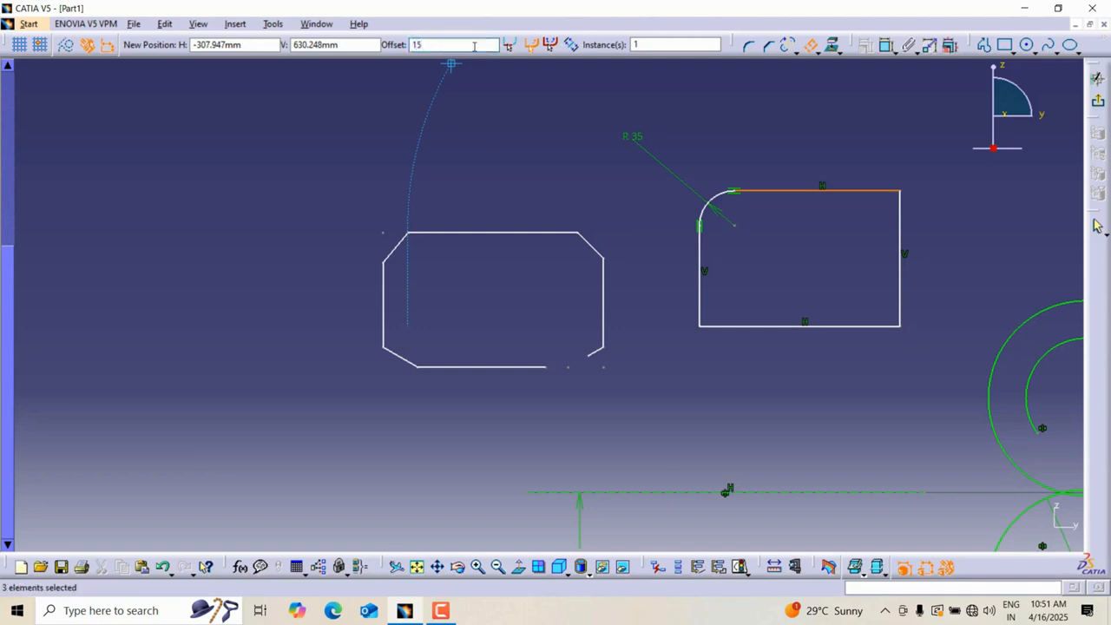
# Offset the whole chamfered profile outward by 20 mm using point propagation.
pyautogui.click(712, 47)
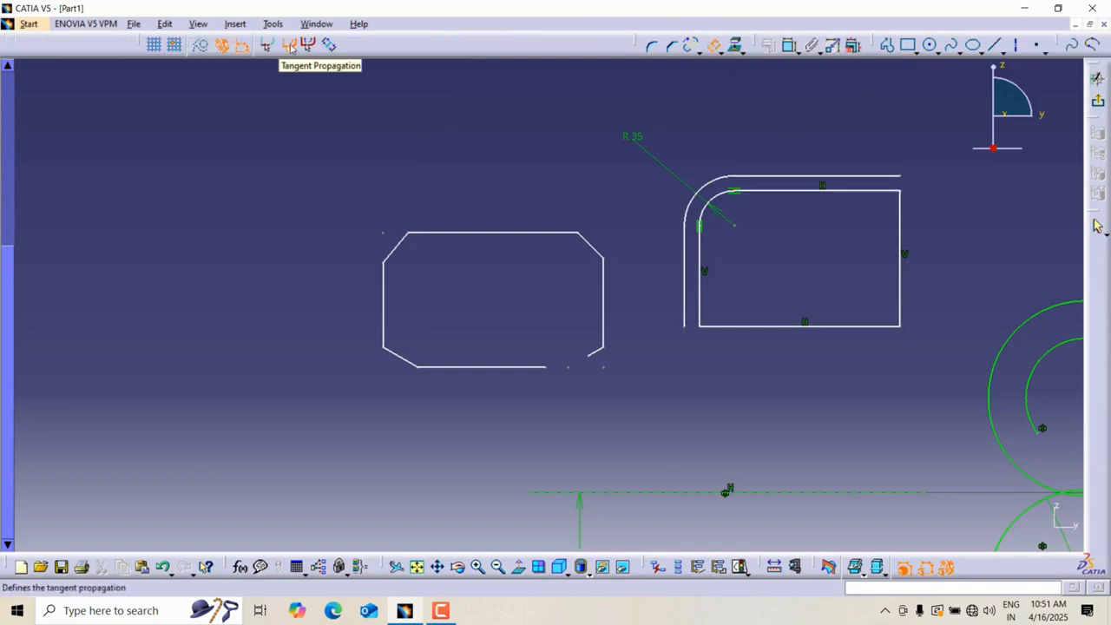
pyautogui.click(291, 48)
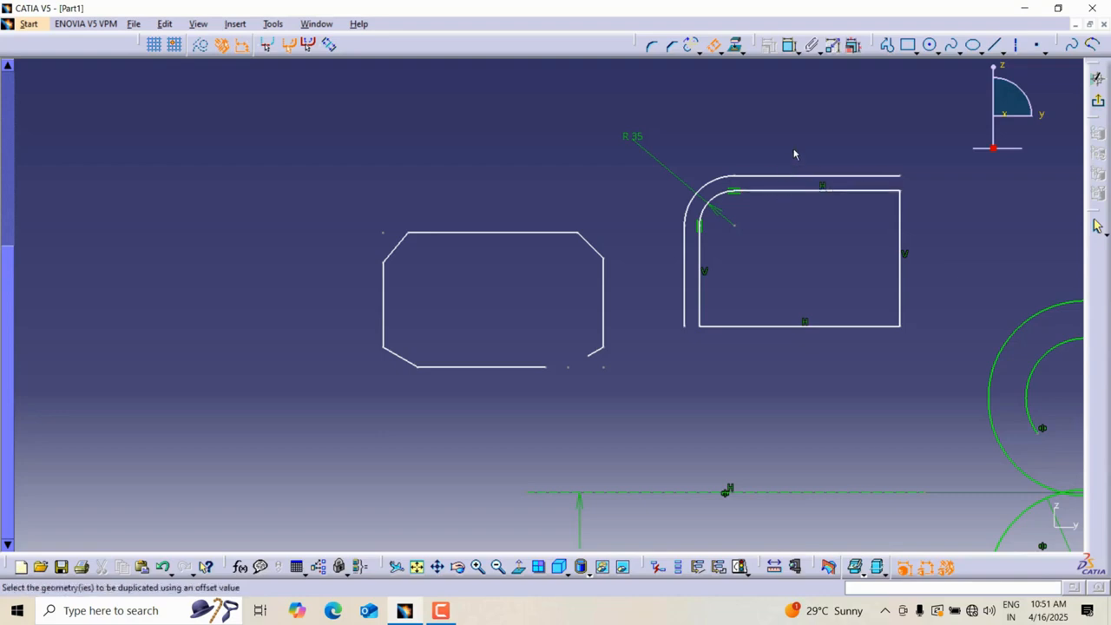
pyautogui.press('Escape')
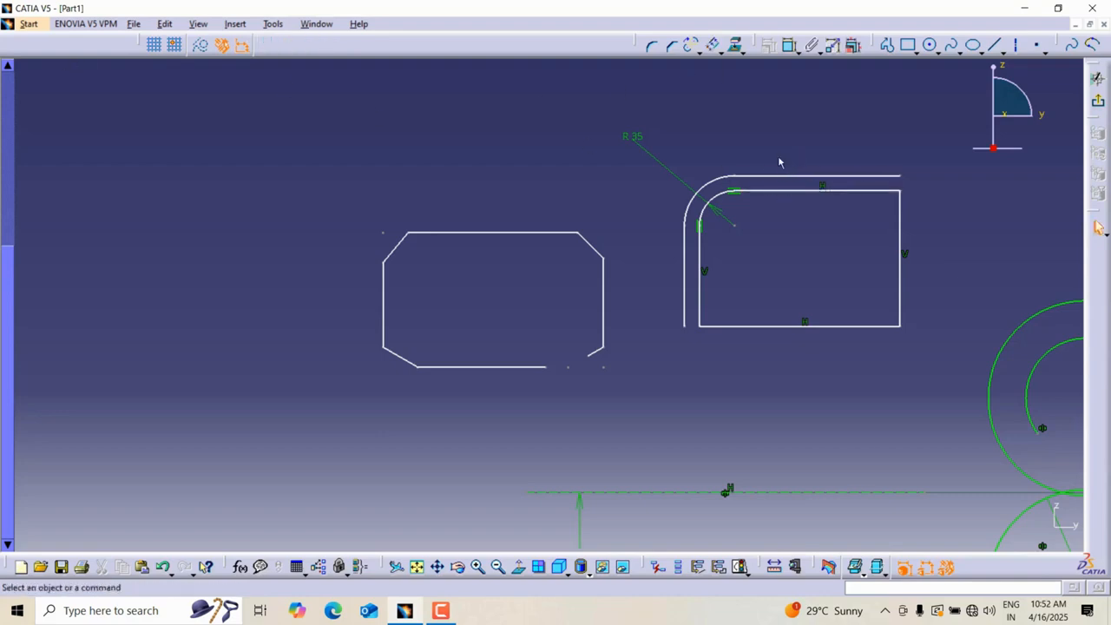
pyautogui.click(725, 57)
pyautogui.click(717, 48)
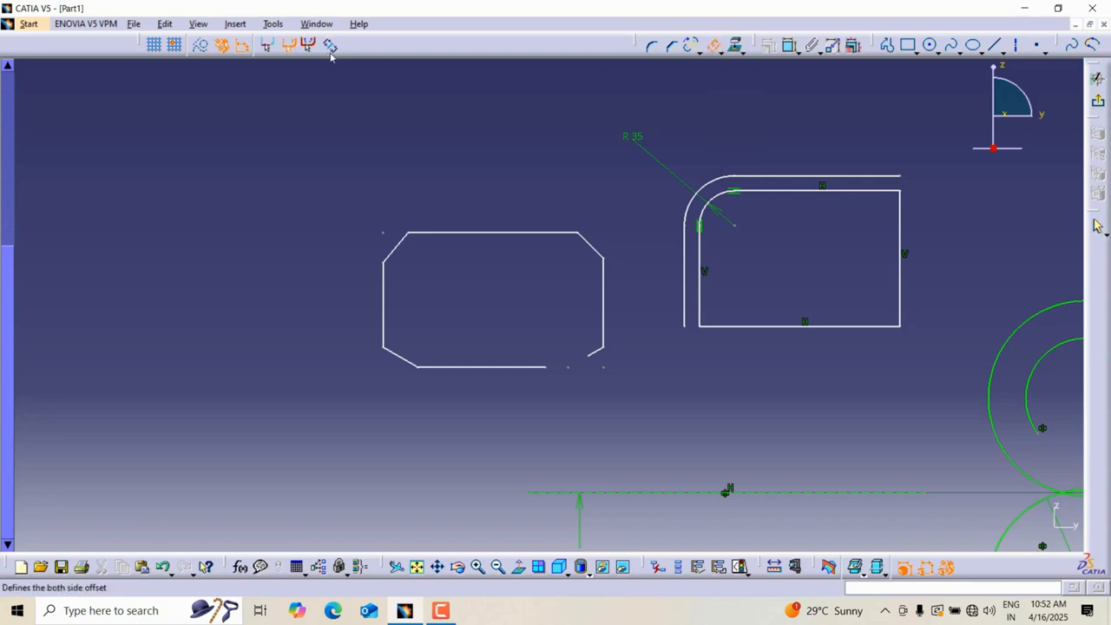
pyautogui.click(310, 46)
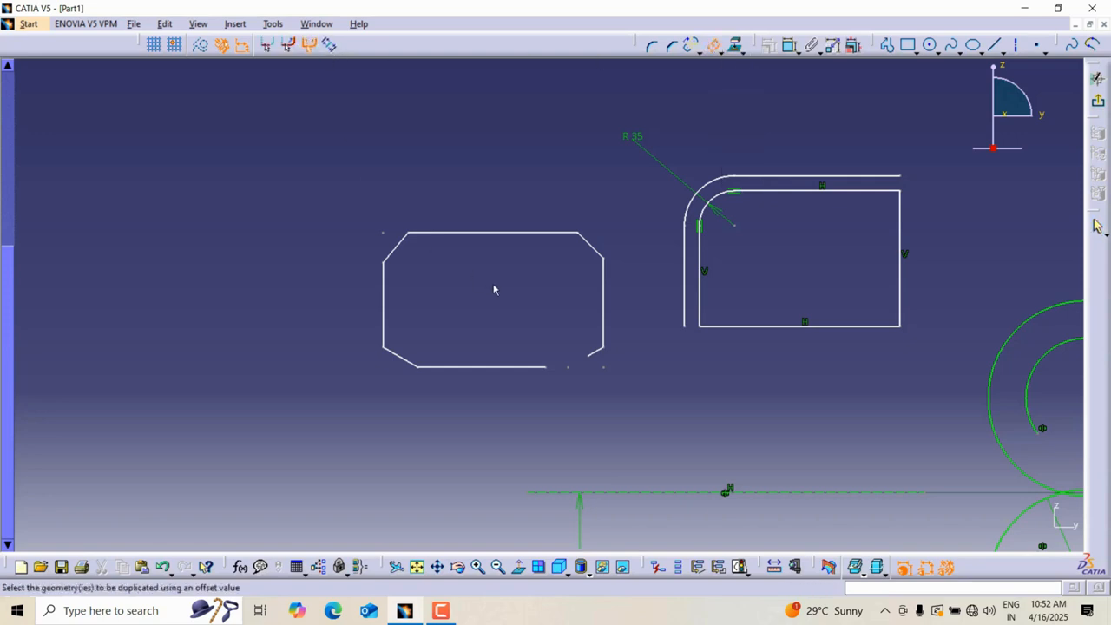
pyautogui.click(492, 233)
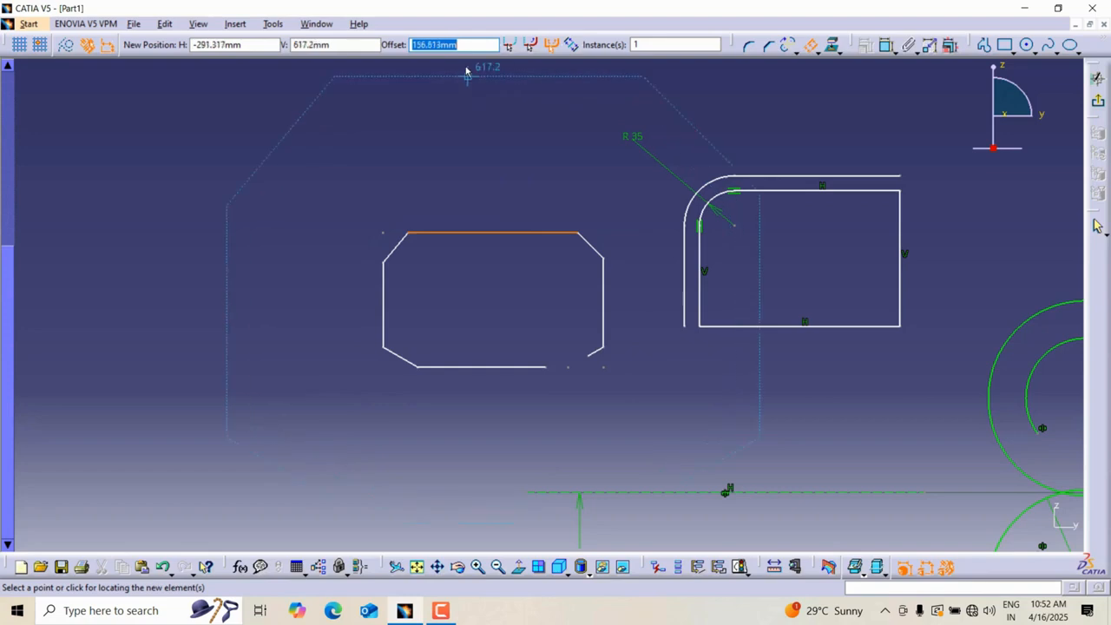
pyautogui.write('20')
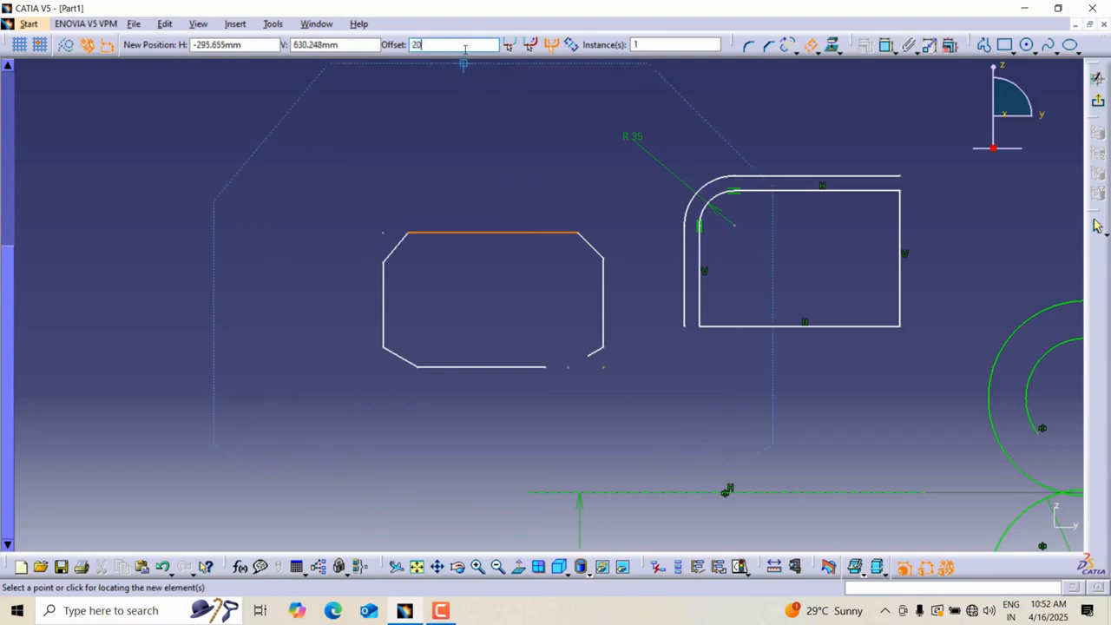
pyautogui.press('Return')
pyautogui.click(494, 171)
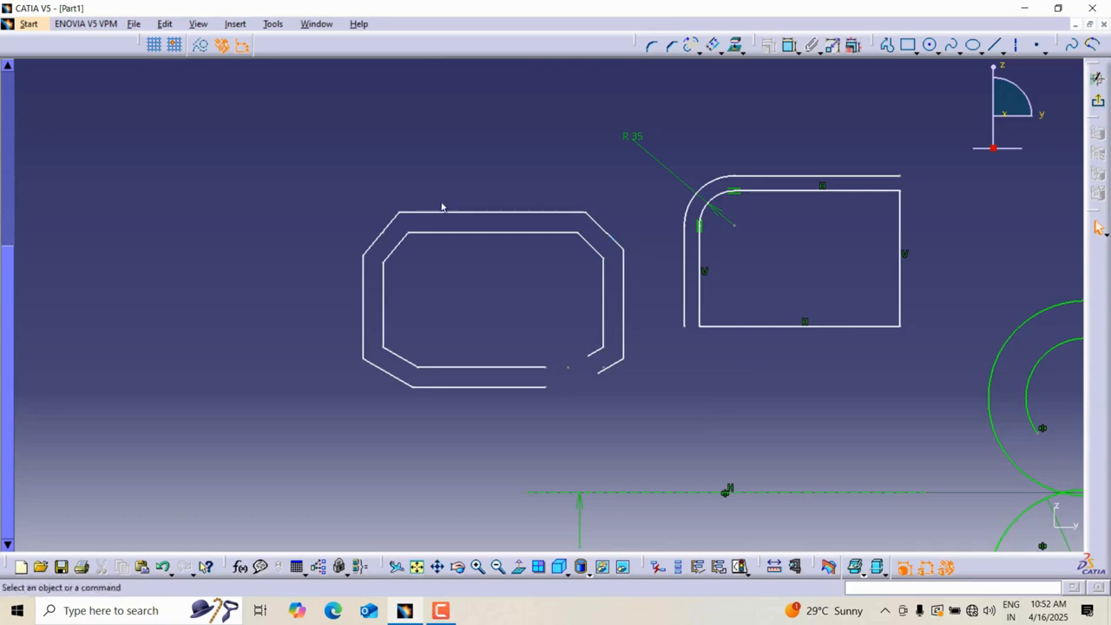
# Offset the rectangle's right edge on both sides and set the offset to 15 mm.
pyautogui.moveTo(754, 201); pyautogui.dragTo(405, 171, button='middle')
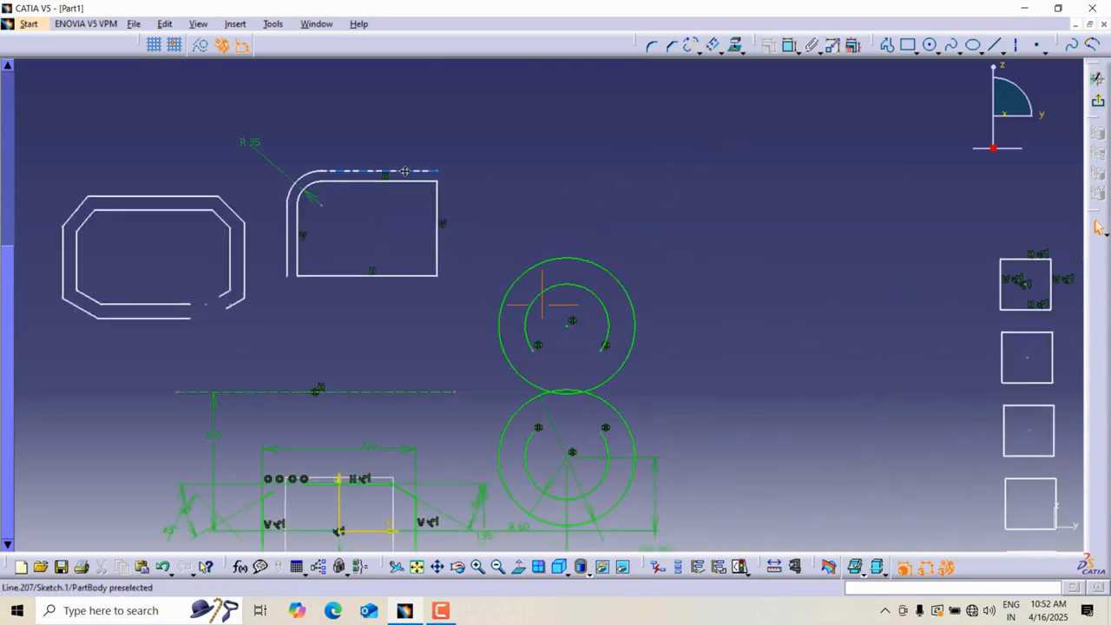
pyautogui.moveTo(830, 118); pyautogui.dragTo(476, 117, button='middle')
pyautogui.moveTo(226, 129)
pyautogui.mouseDown(button='middle')
pyautogui.moveTo(836, 171)
pyautogui.moveTo(1020, 171)
pyautogui.mouseUp(button='middle')
pyautogui.moveTo(859, 183); pyautogui.dragTo(457, 142, button='middle')
pyautogui.moveTo(524, 202); pyautogui.dragTo(724, 163, button='middle')
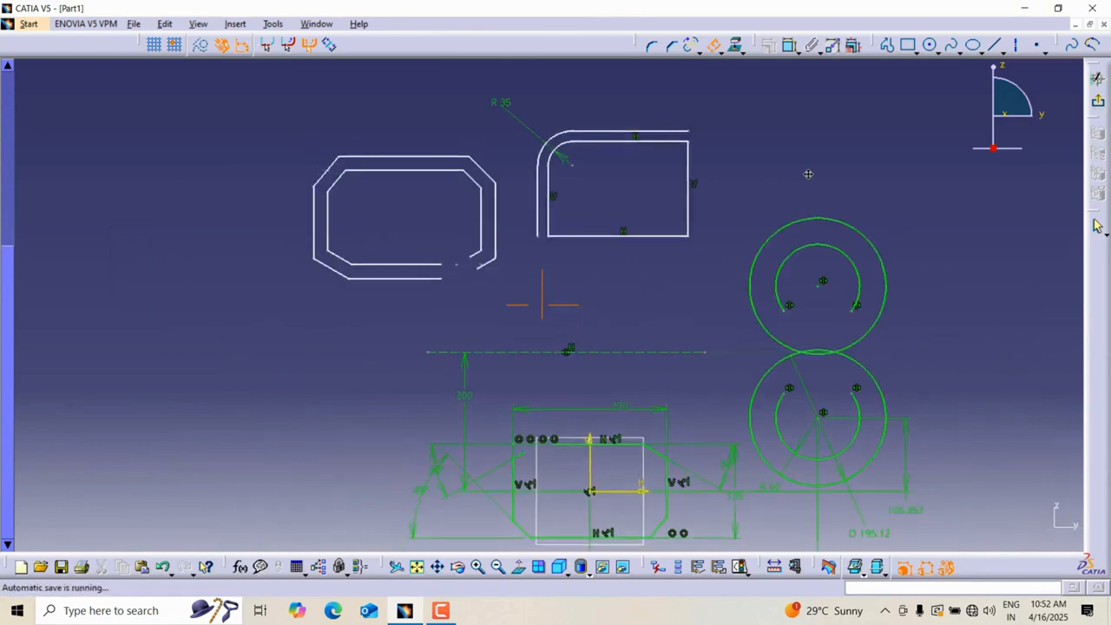
pyautogui.click(329, 45)
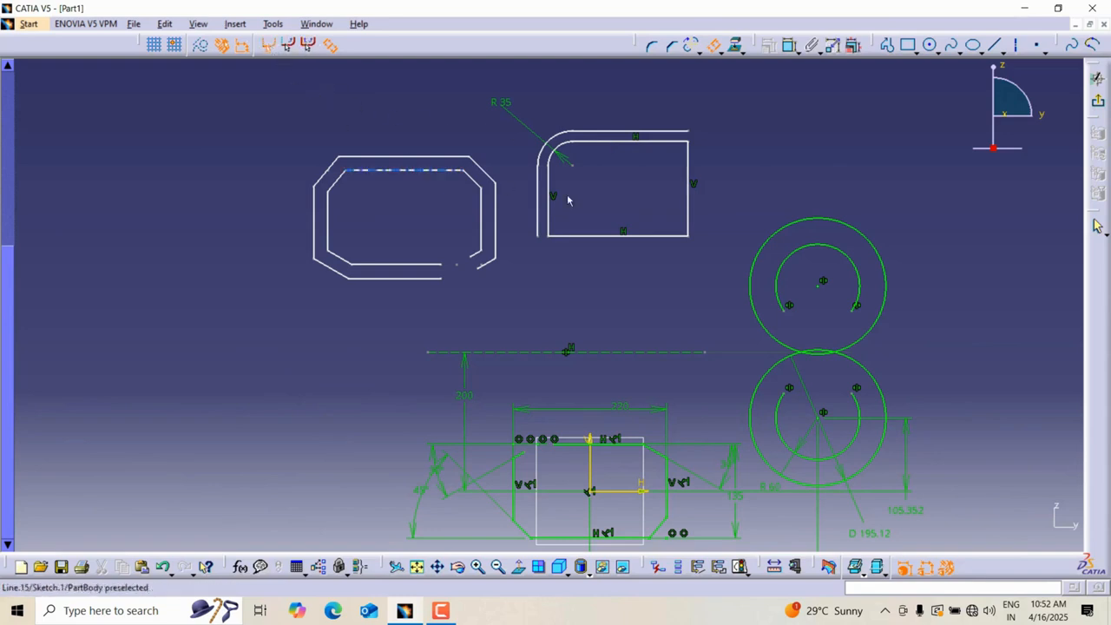
pyautogui.click(691, 178)
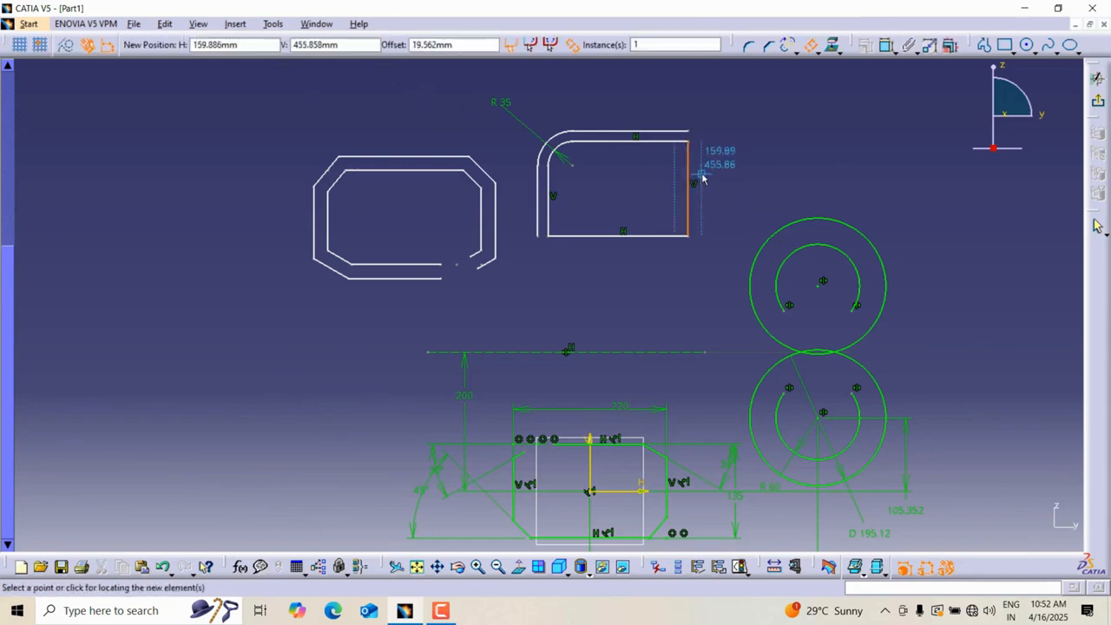
pyautogui.moveTo(704, 179)
pyautogui.mouseDown(button='middle')
pyautogui.moveTo(734, 166)
pyautogui.moveTo(683, 171)
pyautogui.moveTo(720, 174)
pyautogui.mouseUp(button='middle')
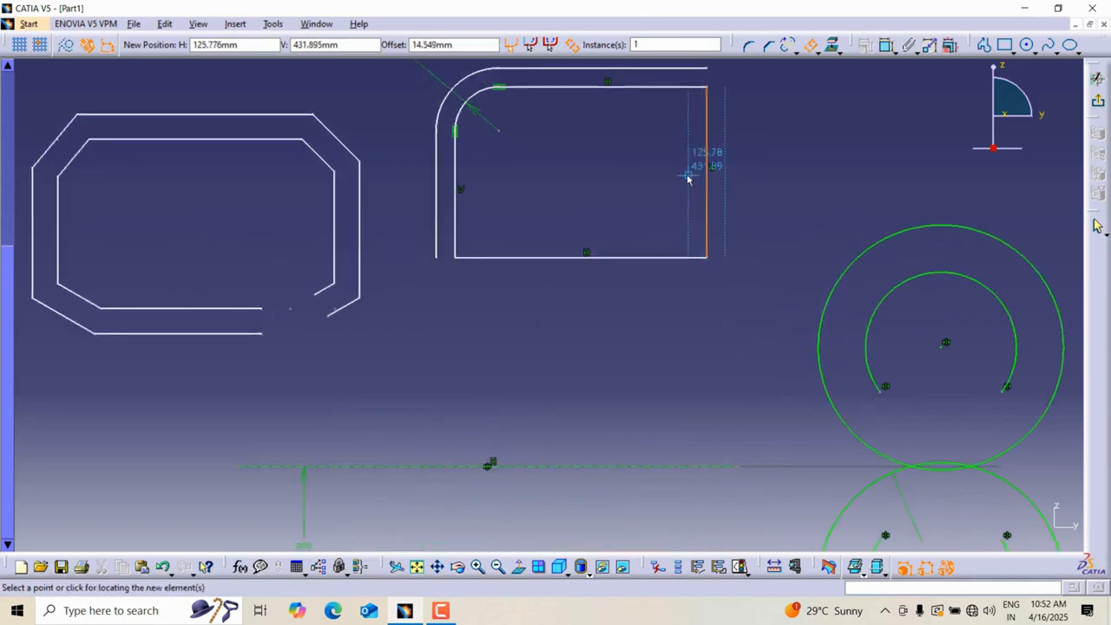
pyautogui.click(688, 176)
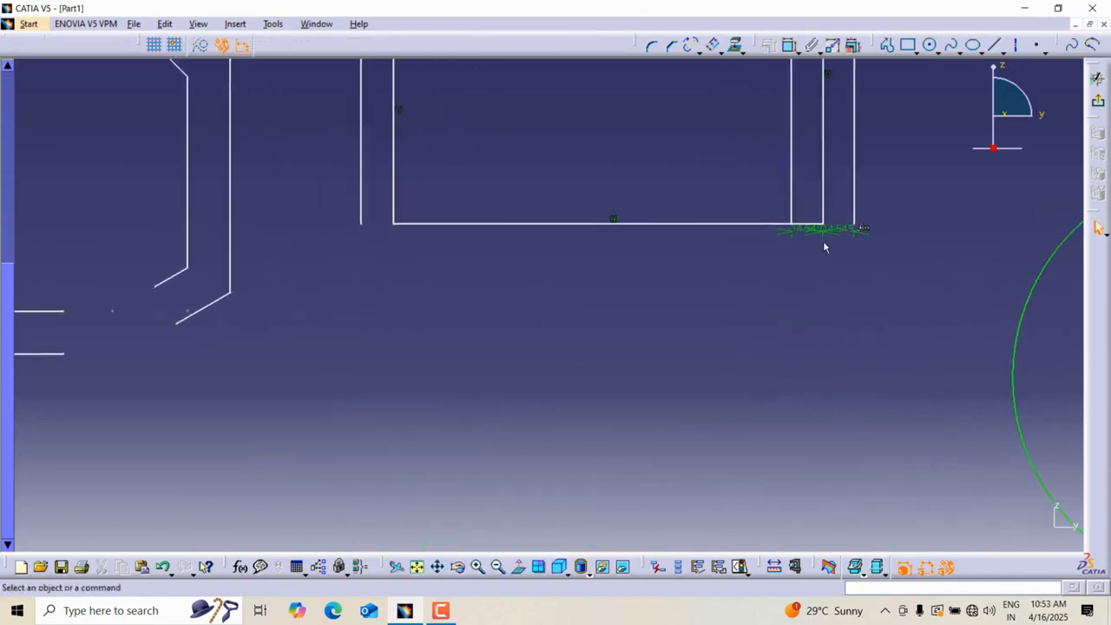
pyautogui.moveTo(823, 240); pyautogui.dragTo(771, 252, button='middle')
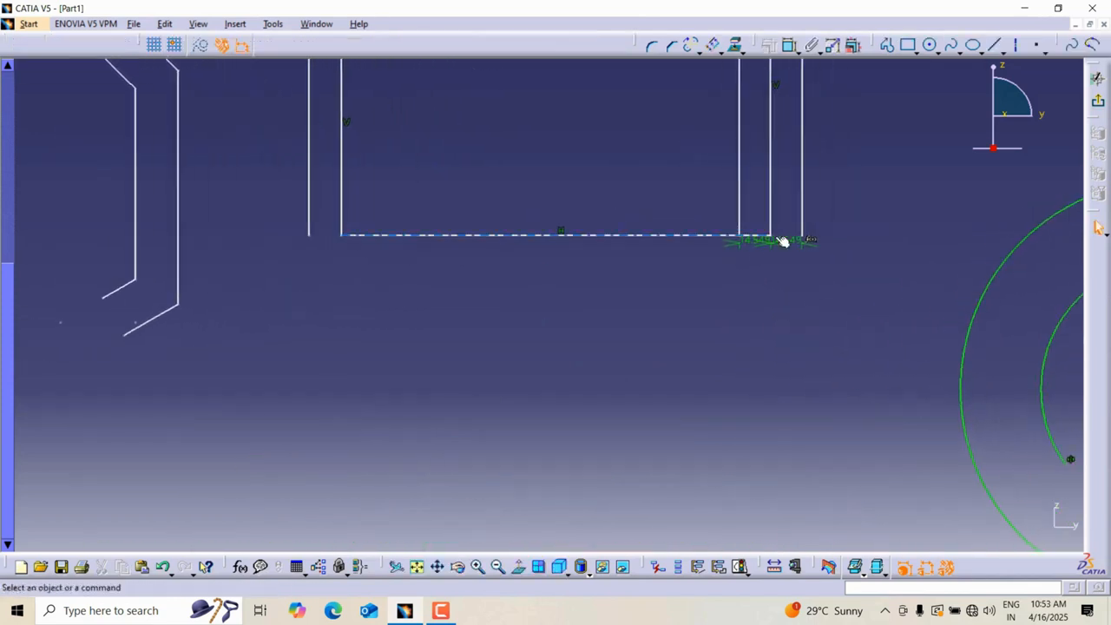
pyautogui.doubleClick(752, 245)
pyautogui.write('15mm')
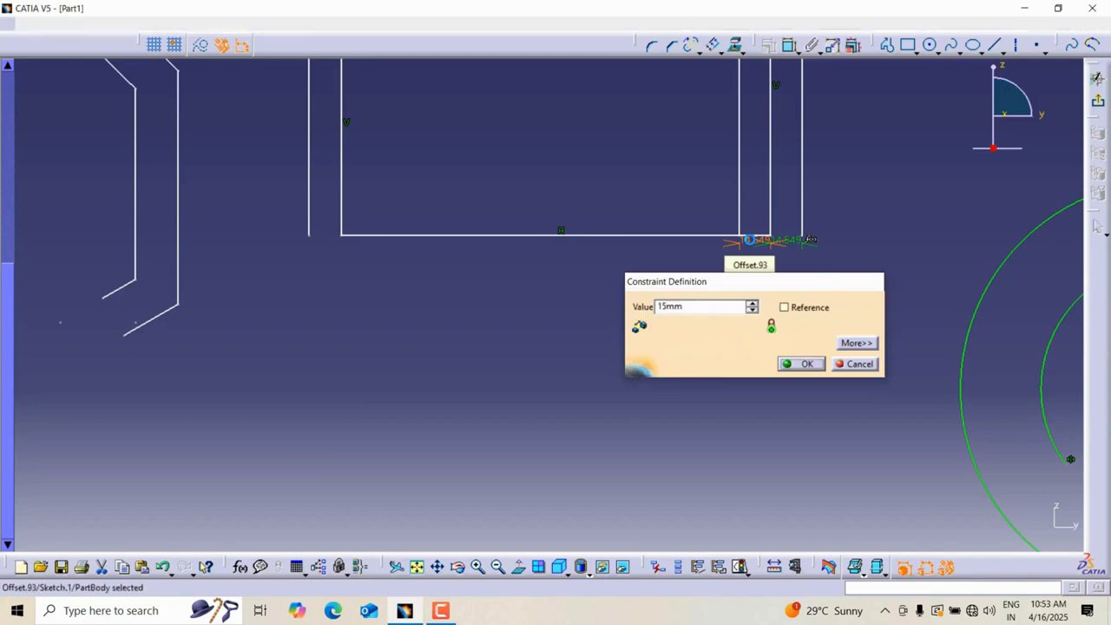
pyautogui.press('Return')
pyautogui.moveTo(800, 246)
pyautogui.mouseDown(button='middle')
pyautogui.moveTo(759, 252)
pyautogui.moveTo(762, 266)
pyautogui.moveTo(631, 235)
pyautogui.moveTo(728, 242)
pyautogui.mouseUp(button='middle')
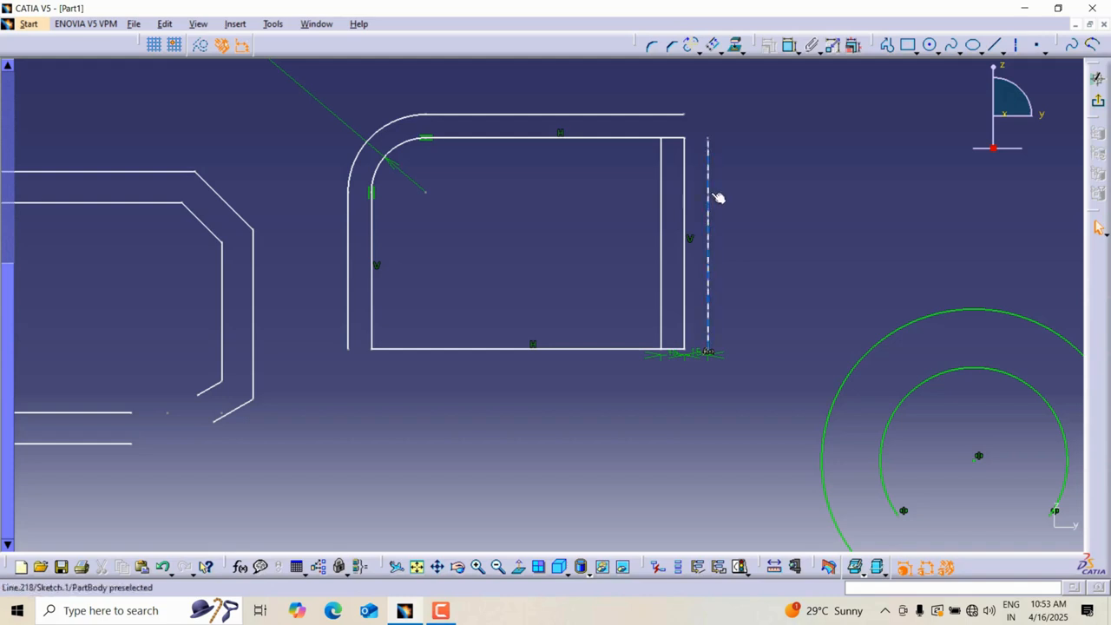
# Offset the chamfered profile on both sides by 10 mm using the Both Side Offset option.
pyautogui.moveTo(753, 233); pyautogui.dragTo(752, 245, button='middle')
pyautogui.click(741, 51)
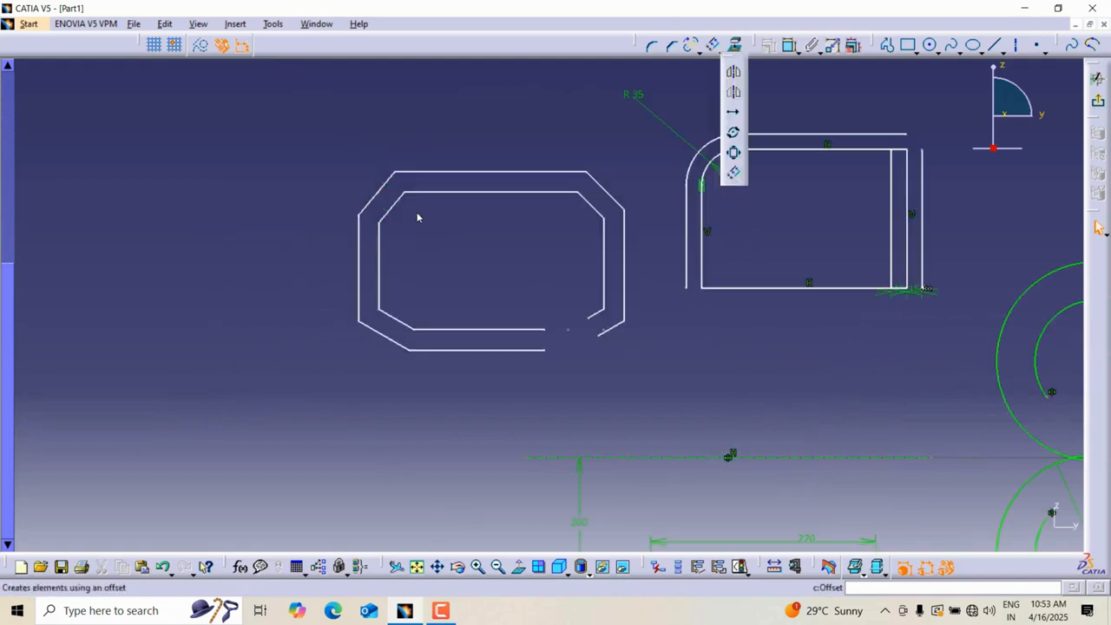
pyautogui.moveTo(415, 171); pyautogui.dragTo(410, 134, button='middle')
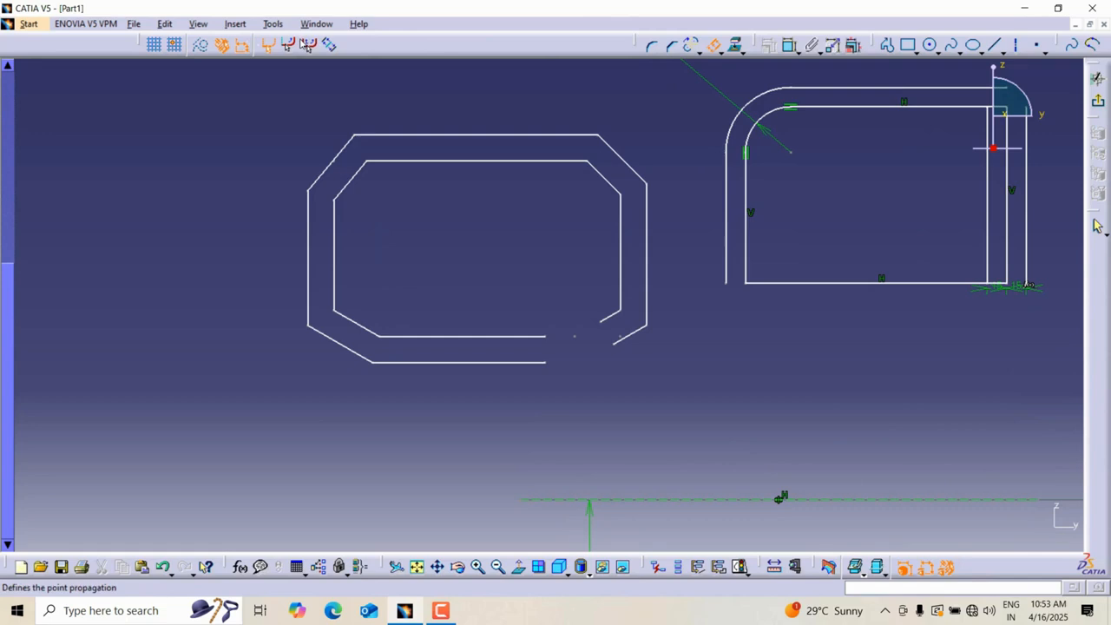
pyautogui.click(330, 46)
pyautogui.click(401, 135)
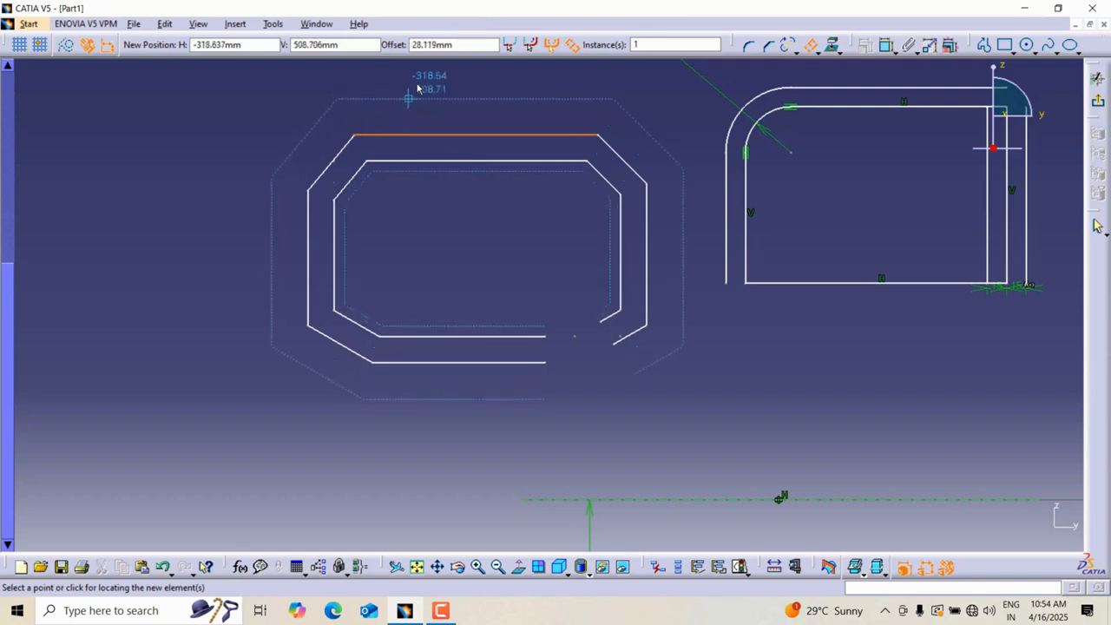
pyautogui.doubleClick(439, 44)
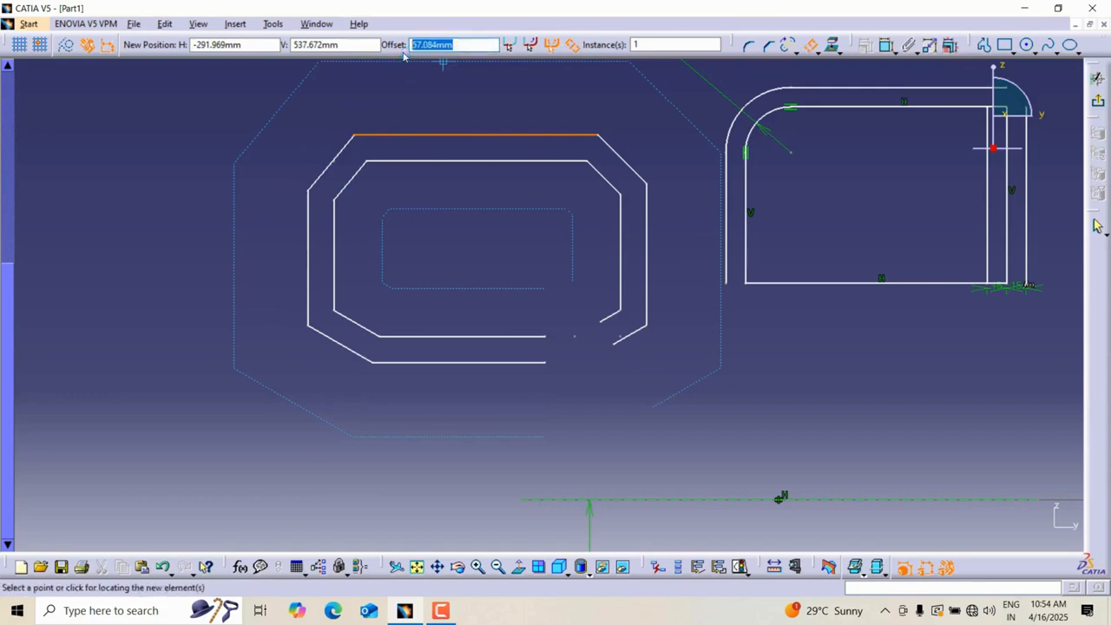
pyautogui.write('10')
pyautogui.press('Return')
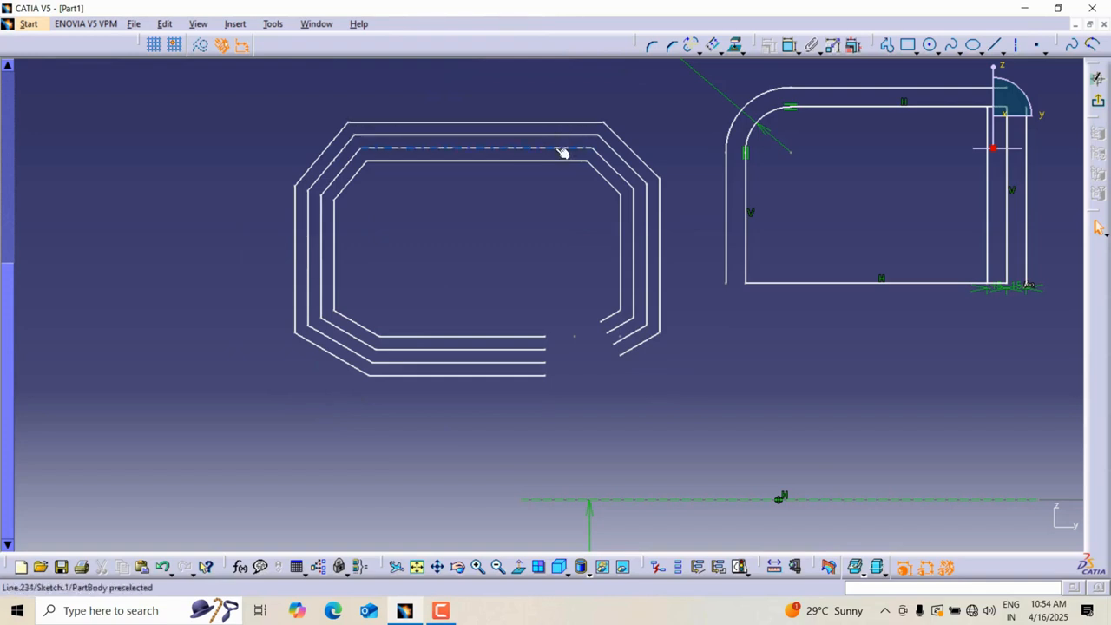
pyautogui.moveTo(608, 107)
pyautogui.mouseDown(button='middle')
pyautogui.moveTo(795, 204)
pyautogui.moveTo(805, 149)
pyautogui.moveTo(756, 133)
pyautogui.moveTo(757, 176)
pyautogui.moveTo(779, 153)
pyautogui.moveTo(724, 145)
pyautogui.moveTo(782, 156)
pyautogui.moveTo(668, 144)
pyautogui.moveTo(665, 169)
pyautogui.moveTo(794, 169)
pyautogui.moveTo(724, 158)
pyautogui.moveTo(795, 152)
pyautogui.moveTo(701, 159)
pyautogui.moveTo(760, 167)
pyautogui.moveTo(717, 179)
pyautogui.moveTo(798, 171)
pyautogui.mouseUp(button='middle')
pyautogui.click(740, 48)
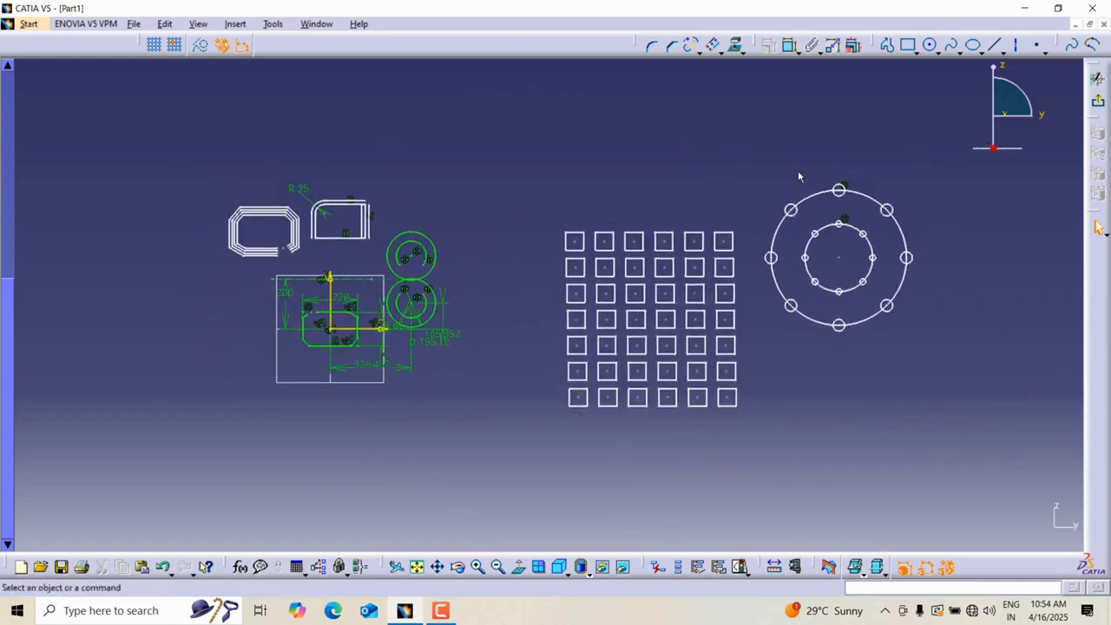